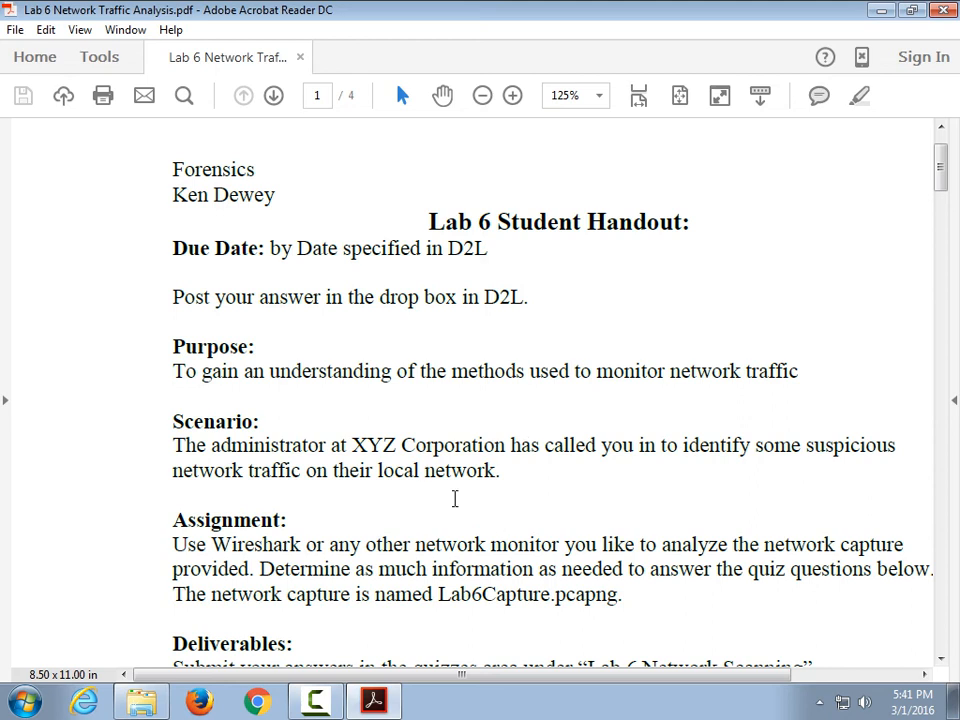
Read through the Lab 6 handout, covering the assignment, the capture file name and all the quiz questions
scroll(454, 499, "down", 2)
scroll(454, 499, "down", 1)
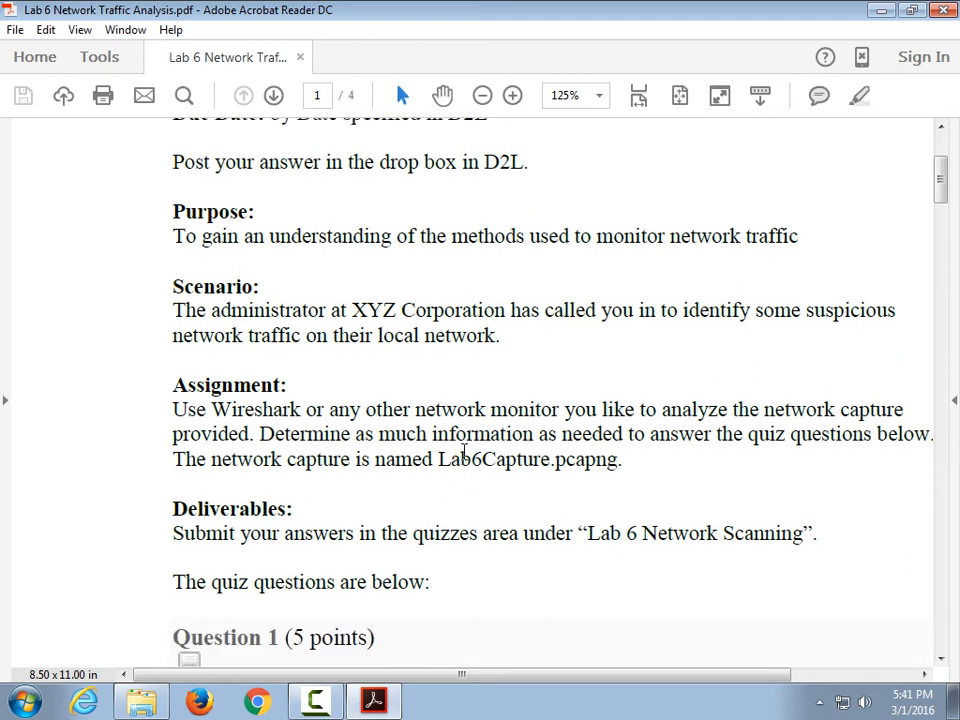
scroll(456, 444, "down", 1)
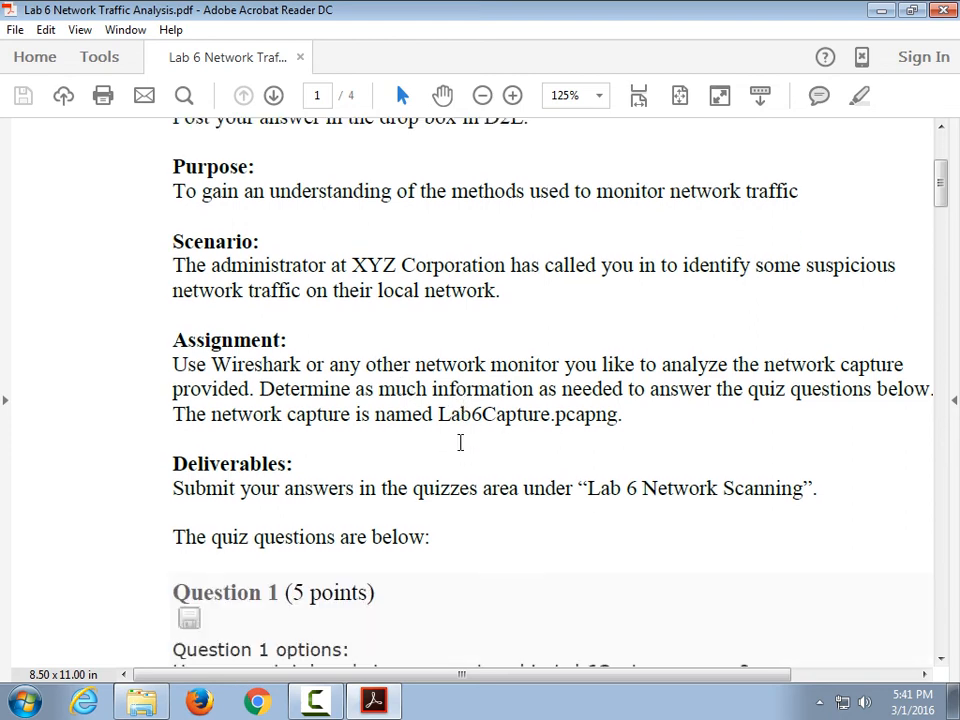
left_click_drag(449, 416, 622, 422)
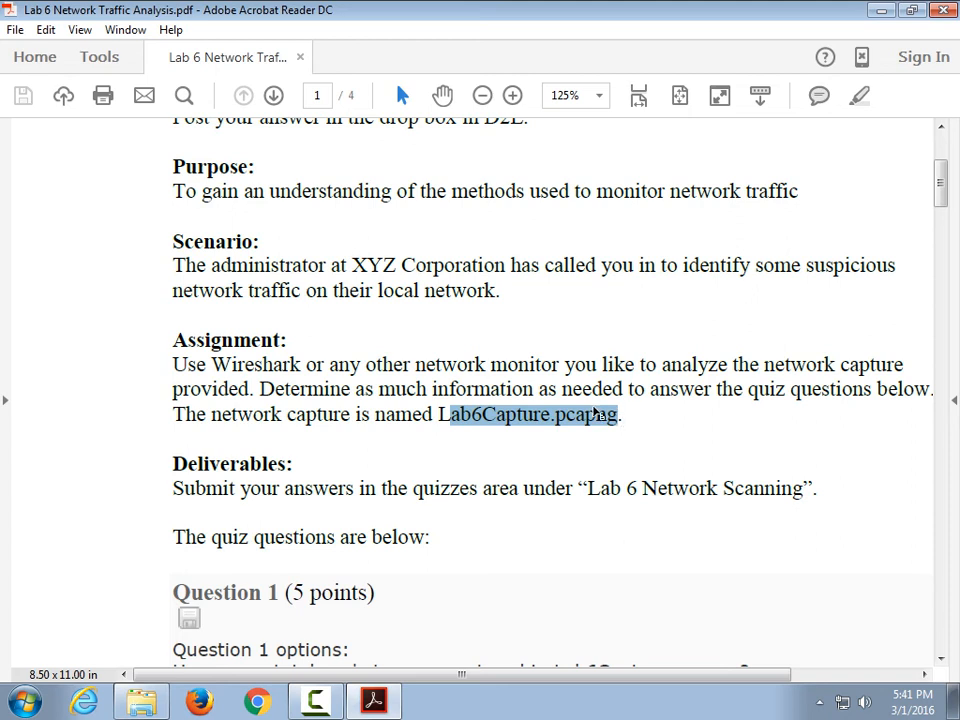
scroll(591, 394, "down", 4)
scroll(591, 391, "down", 3)
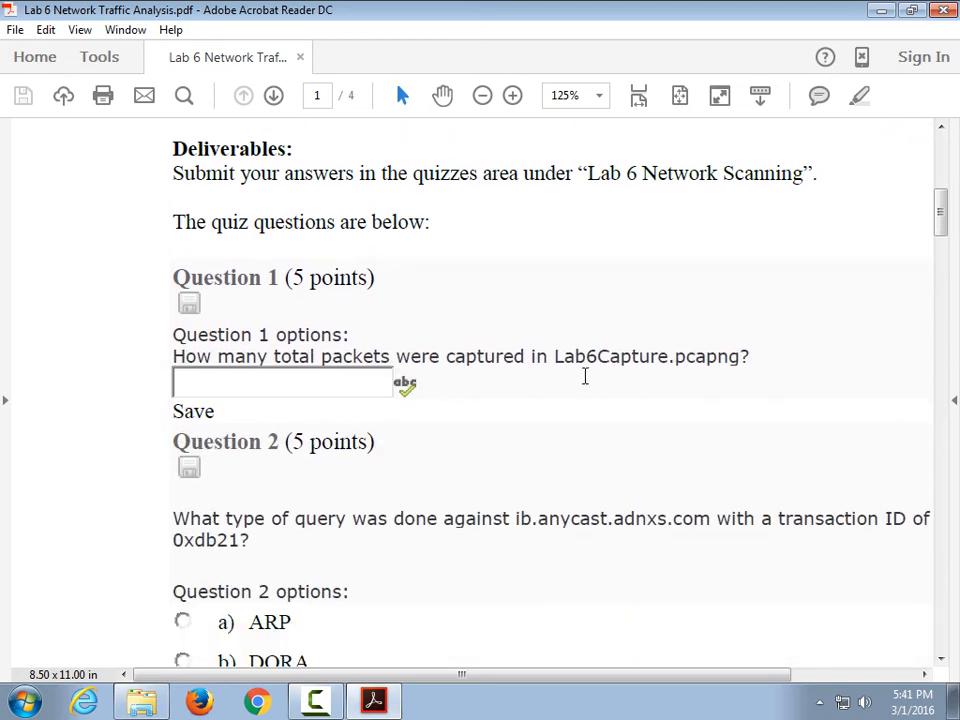
scroll(587, 382, "down", 4)
scroll(585, 378, "down", 20)
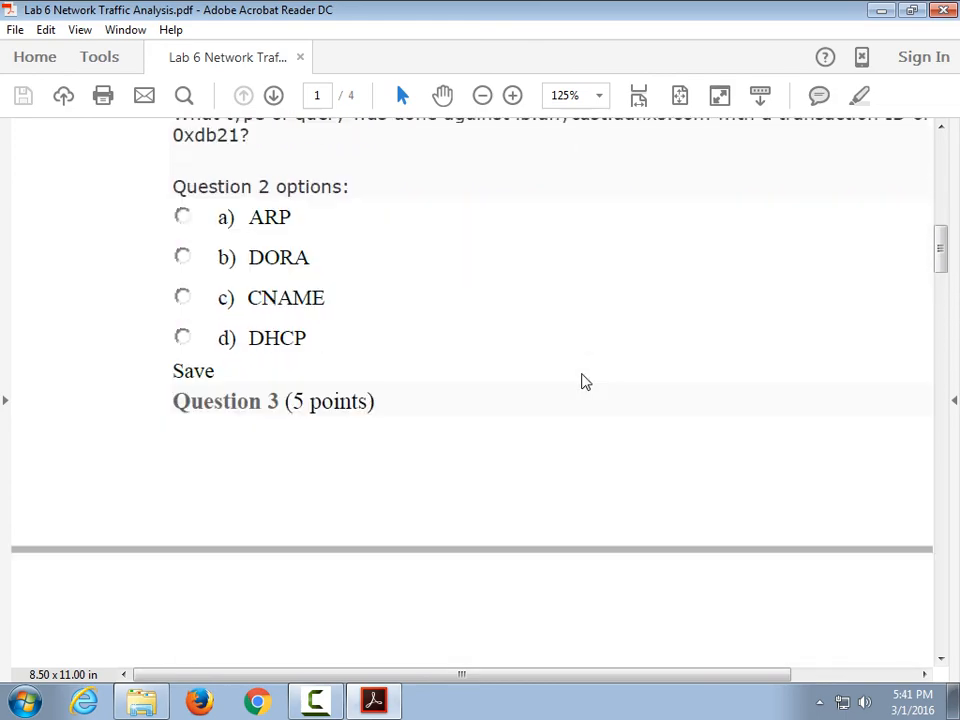
scroll(576, 366, "down", 20)
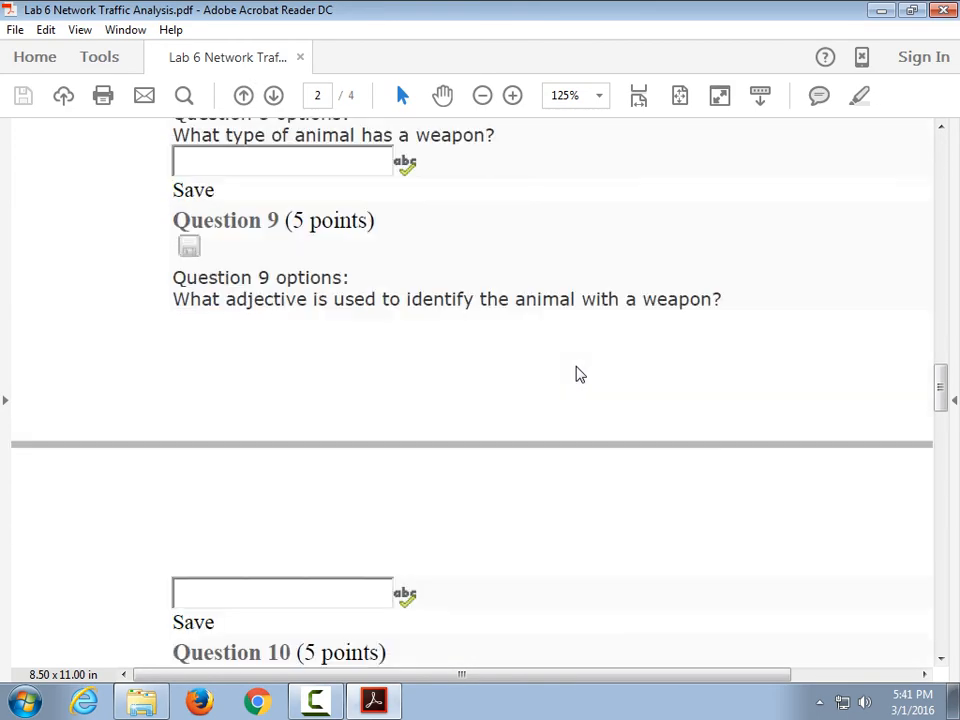
scroll(568, 372, "down", 20)
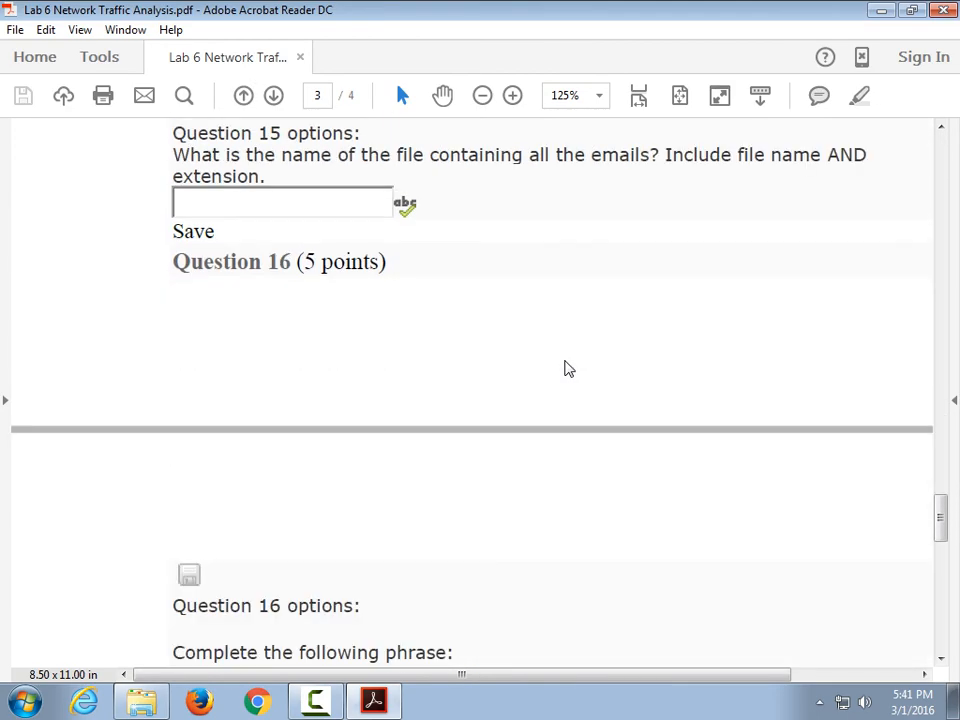
scroll(570, 383, "down", 3)
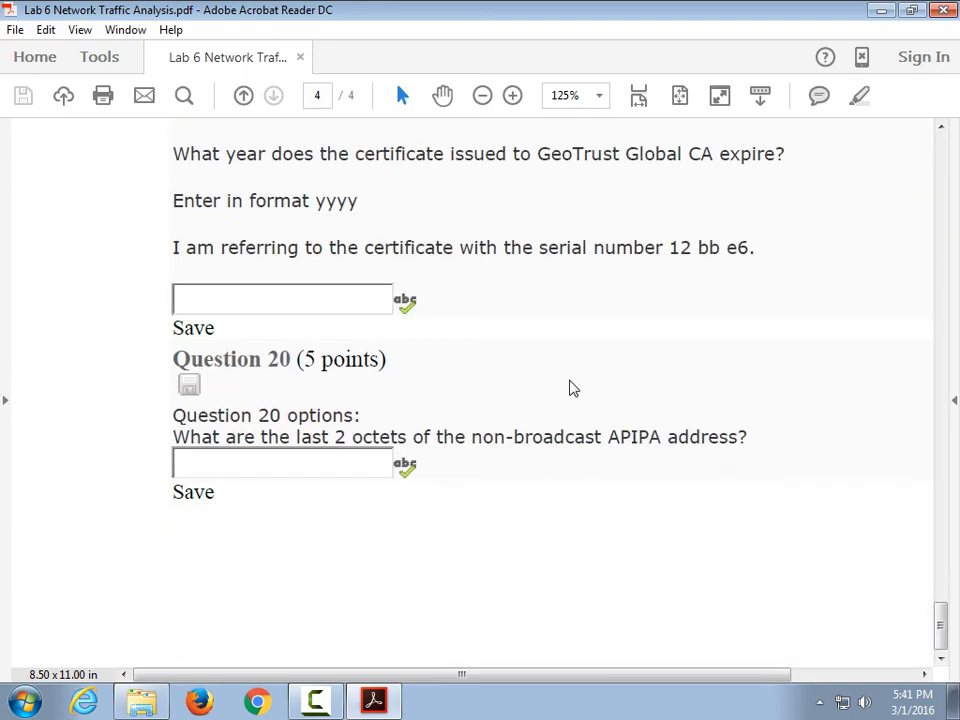
scroll(610, 398, "up", 15)
scroll(595, 405, "up", 15)
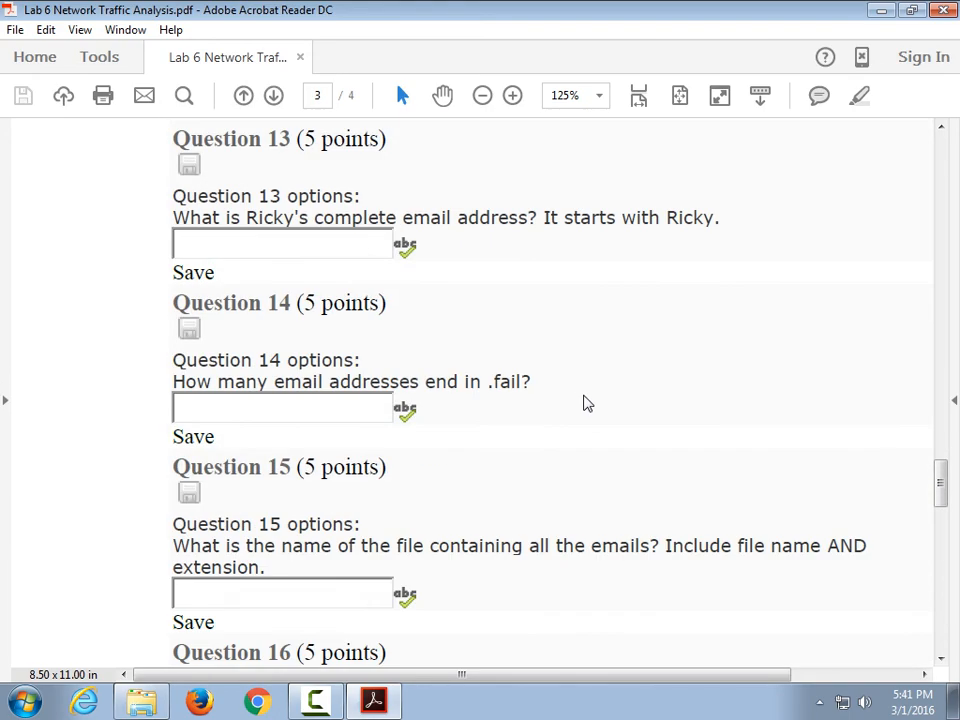
Close the handout and open projectCap.pcap from the Fall 2015 for Demo folder in Wireshark
left_click(945, 11)
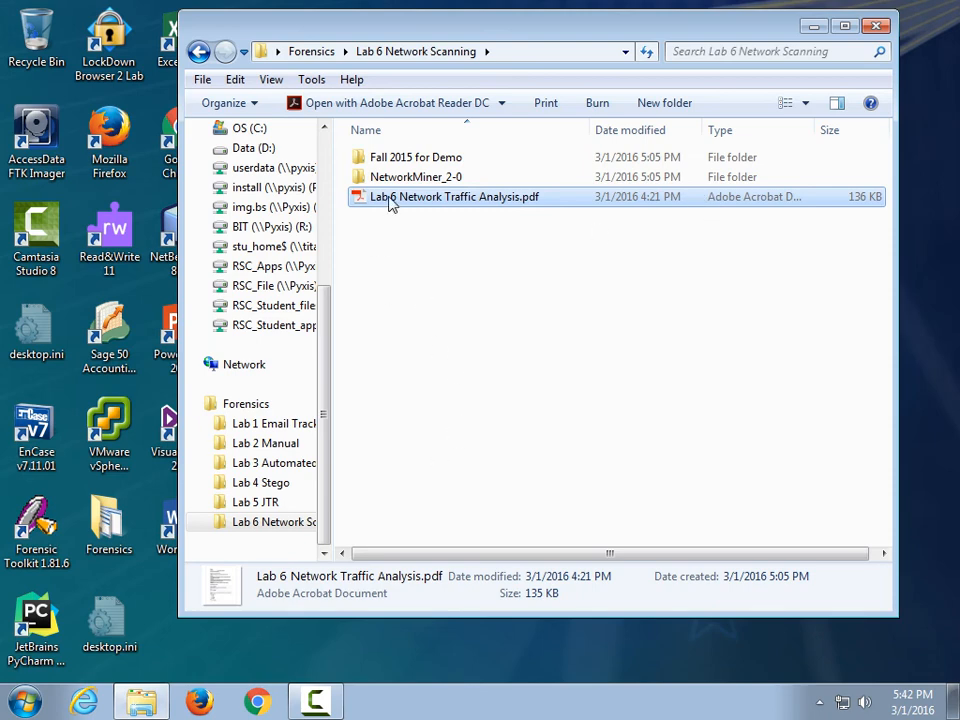
double_click(404, 165)
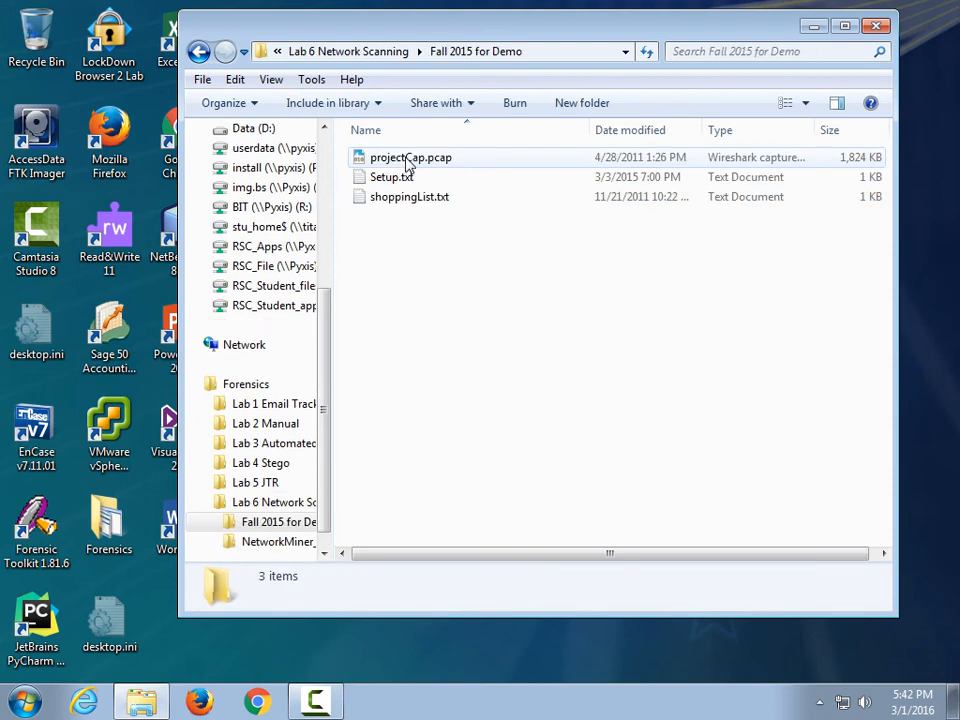
double_click(407, 160)
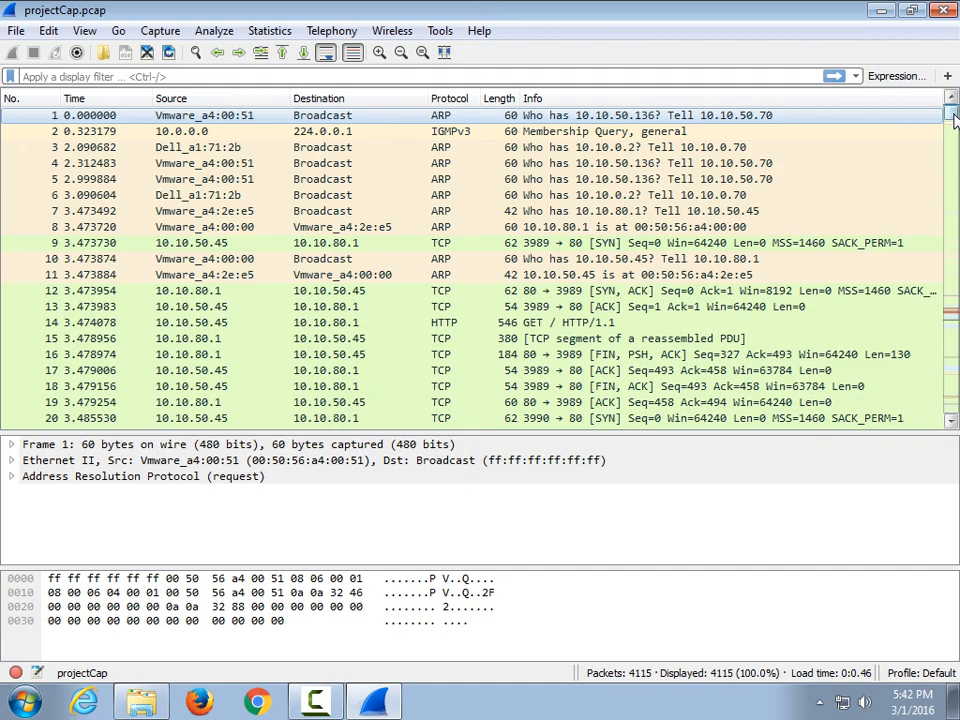
Select the capture's last packet, and follow the TCP stream of the FTP QUIT request in packet 4105
left_click_drag(953, 118, 953, 405)
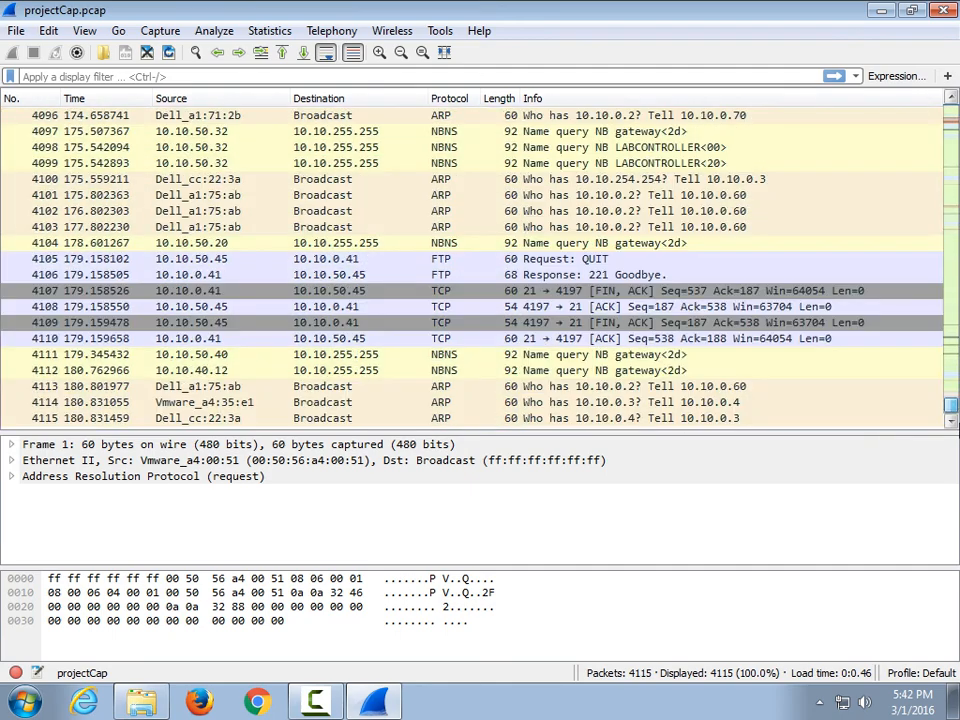
left_click(160, 418)
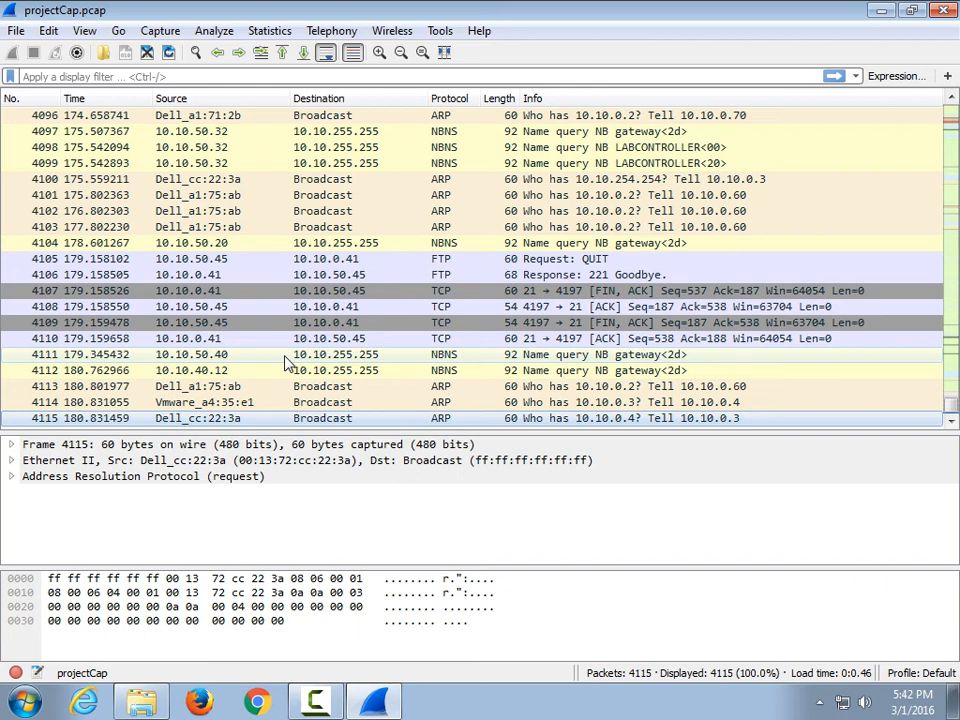
left_click(355, 259)
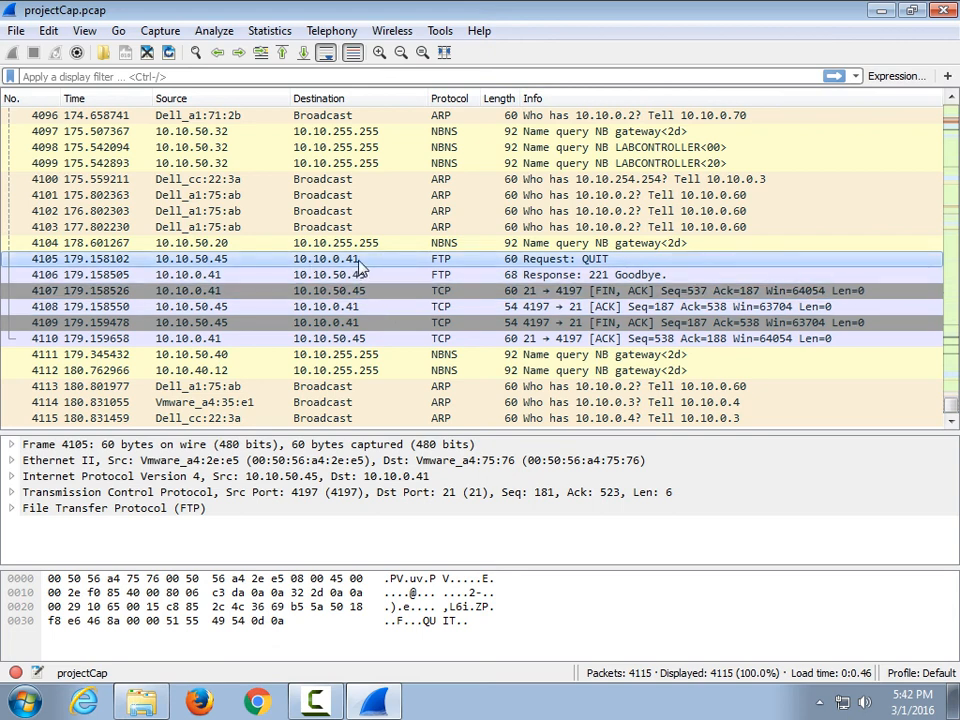
right_click(371, 264)
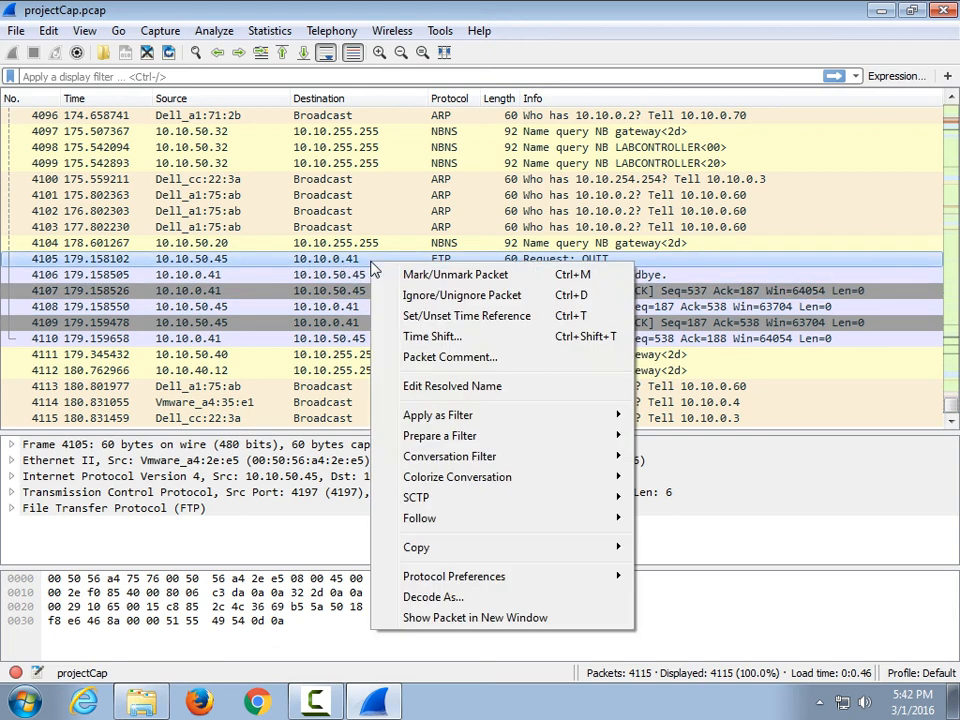
mouse_move(527, 517)
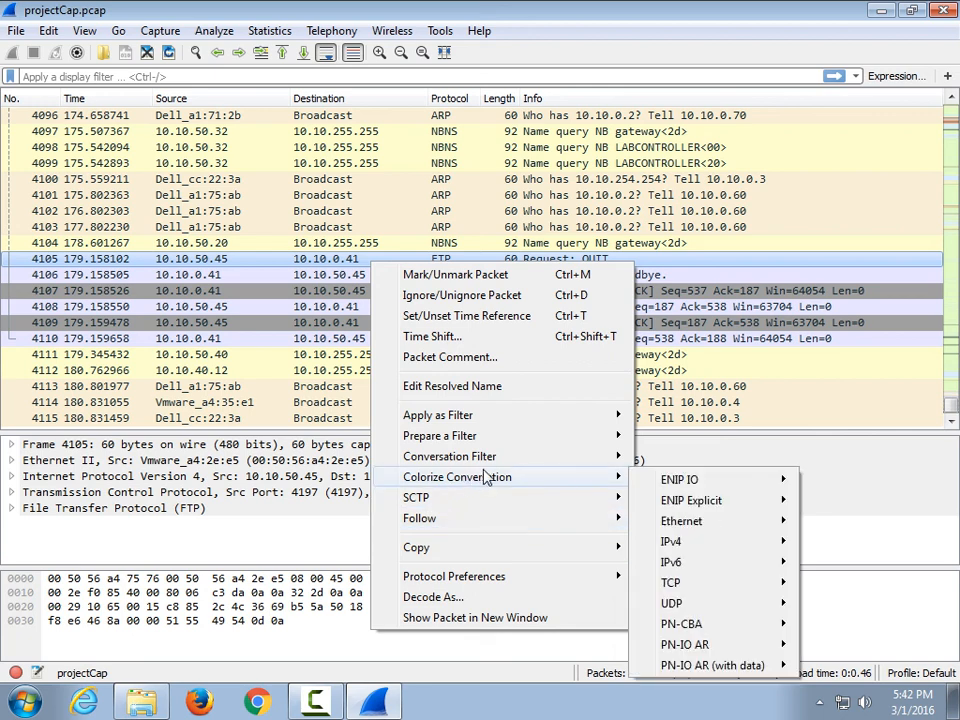
mouse_move(476, 517)
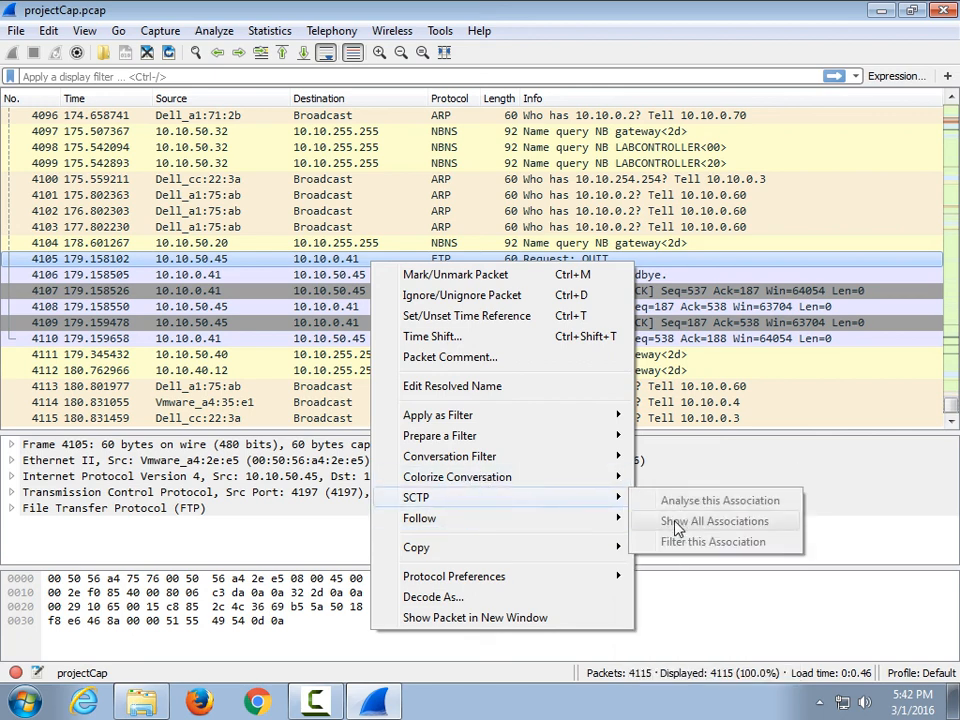
left_click(672, 520)
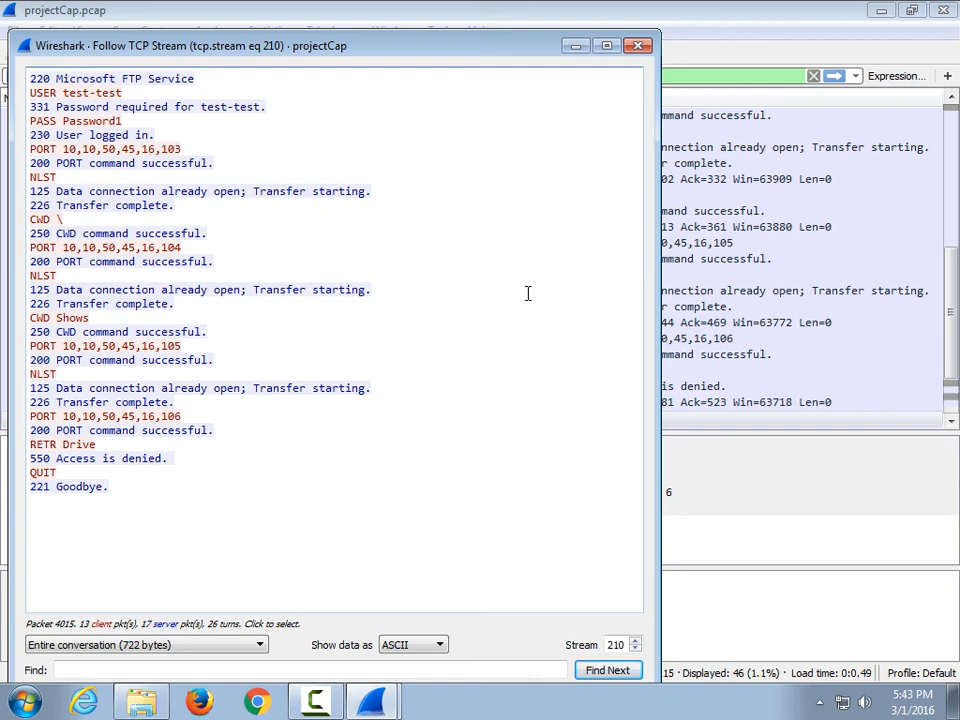
Close the stream window, review the filtered FTP conversation from its start, and clear the display filter
left_click(638, 46)
scroll(420, 300, "down", 1)
scroll(393, 287, "up", 10)
scroll(393, 287, "up", 2)
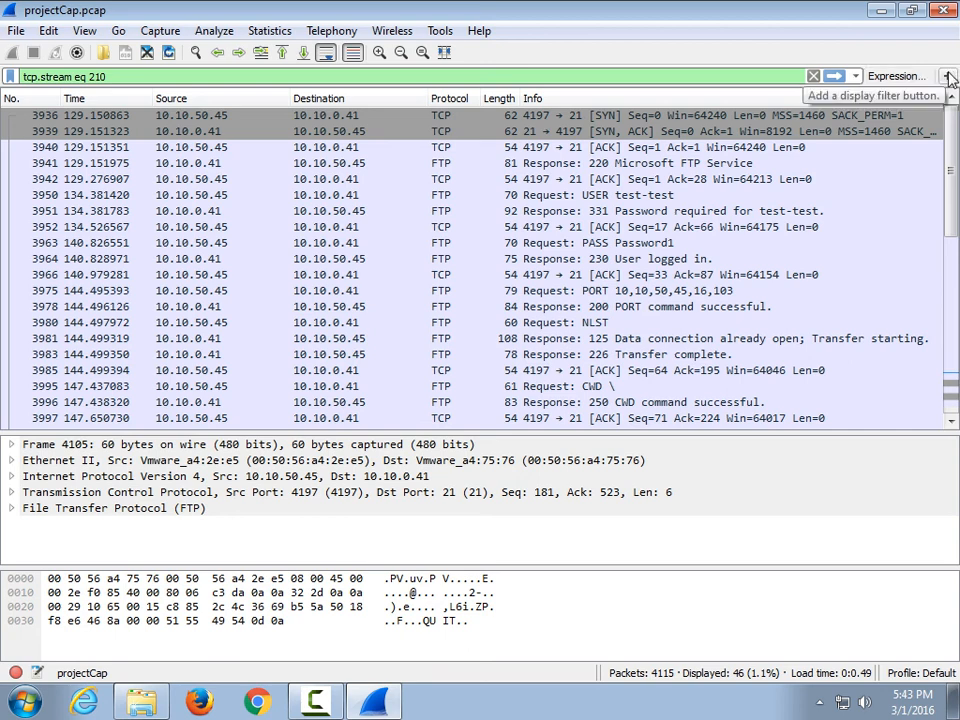
left_click(813, 76)
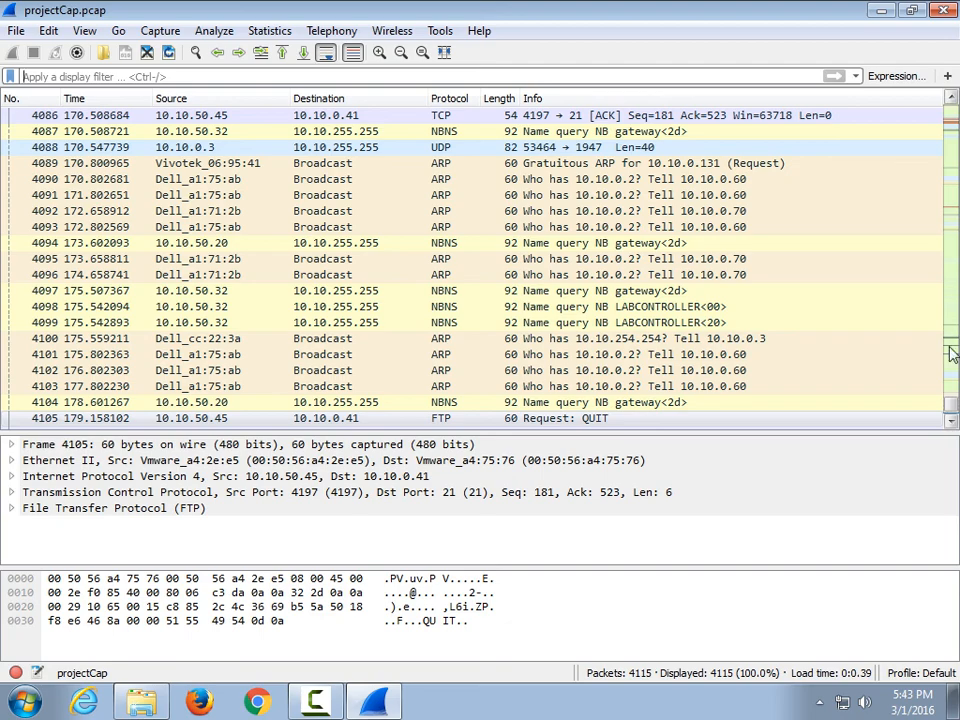
Follow the TCP stream of packet 3522, sent from 174.76.224.25 to 10.10.50.45, earlier in the capture
left_click_drag(951, 404, 922, 229)
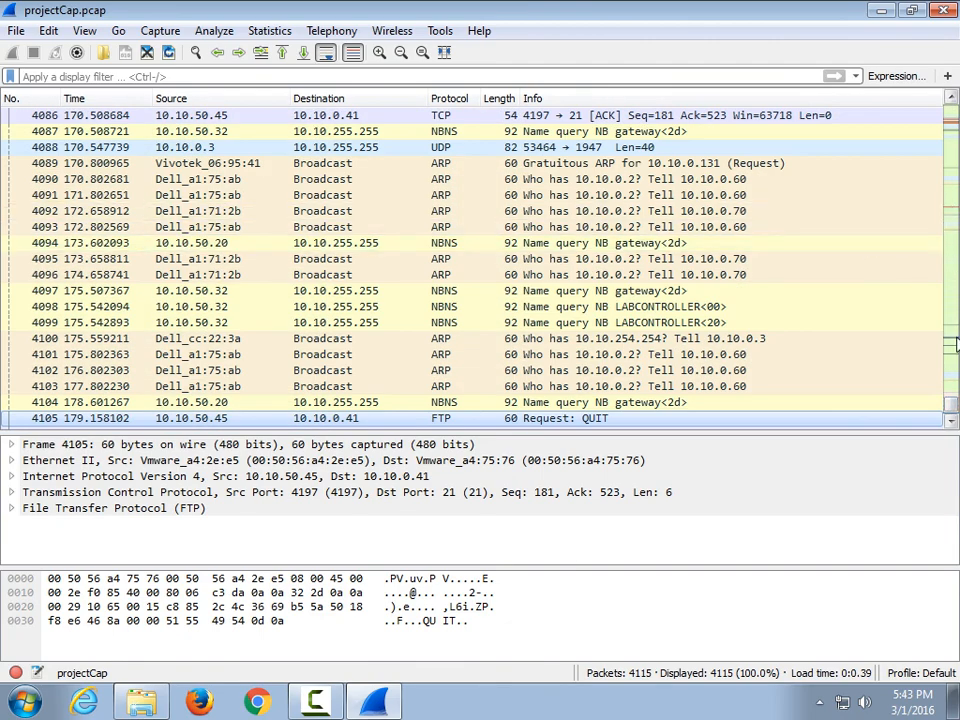
scroll(797, 313, "down", 1)
scroll(857, 312, "up", 5)
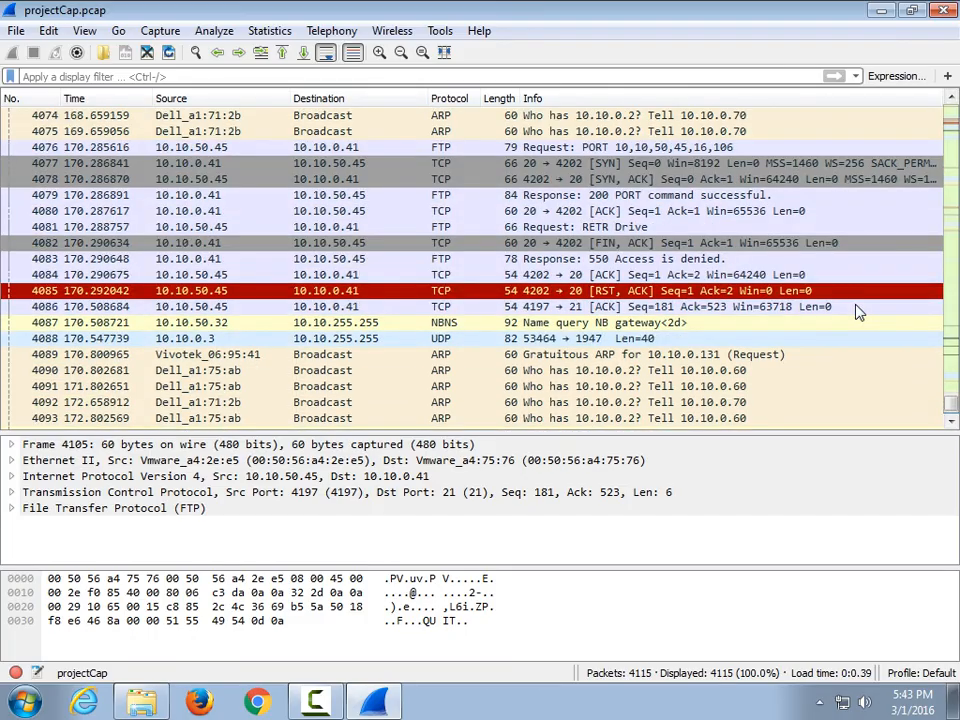
key("Page_Up")
key("Page_Up")
key("Page_Up")
key("Page_Up")
key("Page_Up")
key("Page_Up")
key("Page_Up")
key("Page_Up")
key("Page_Up")
key("Page_Up")
key("Page_Up")
key("Page_Up")
key("Page_Up")
key("Page_Up")
key("Page_Up")
key("Page_Up")
key("Page_Up")
key("Page_Up")
key("Page_Up")
key("Page_Up")
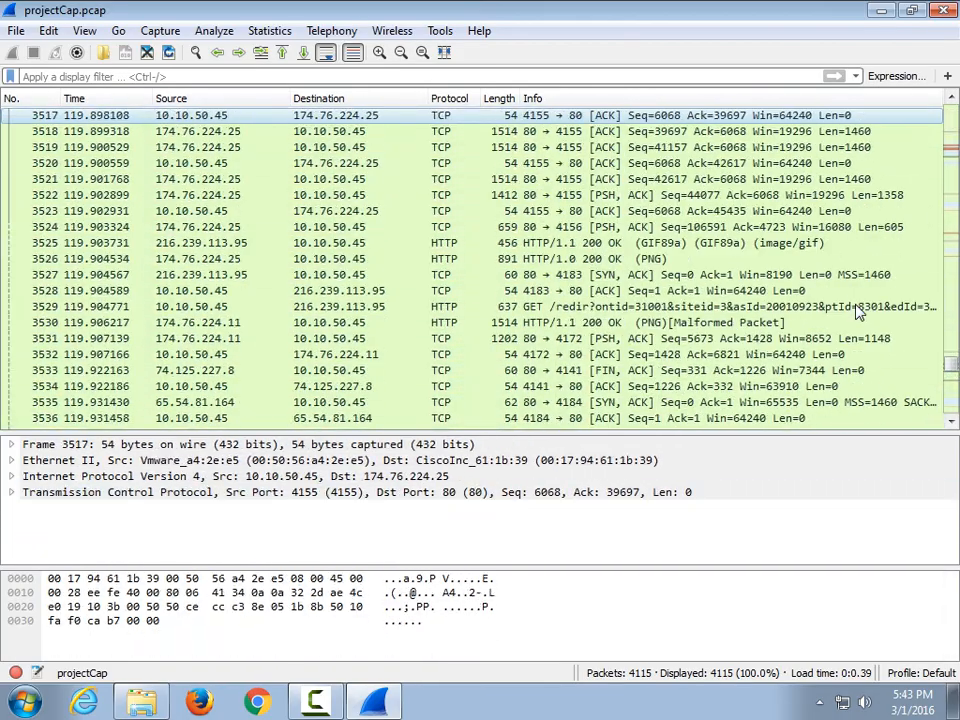
left_click(197, 197)
right_click(197, 200)
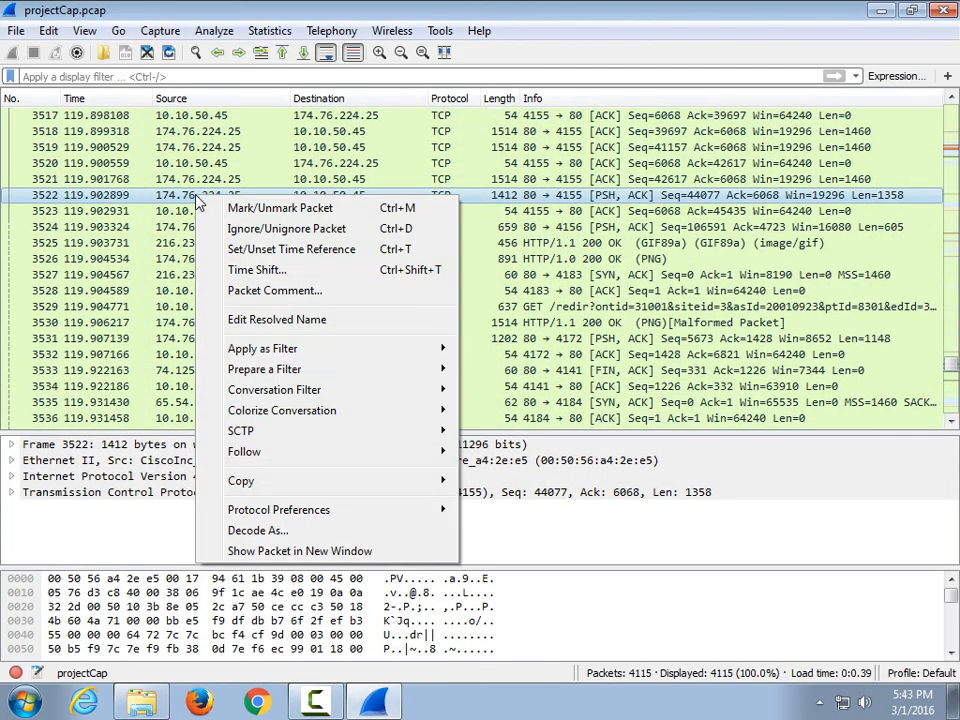
mouse_move(453, 452)
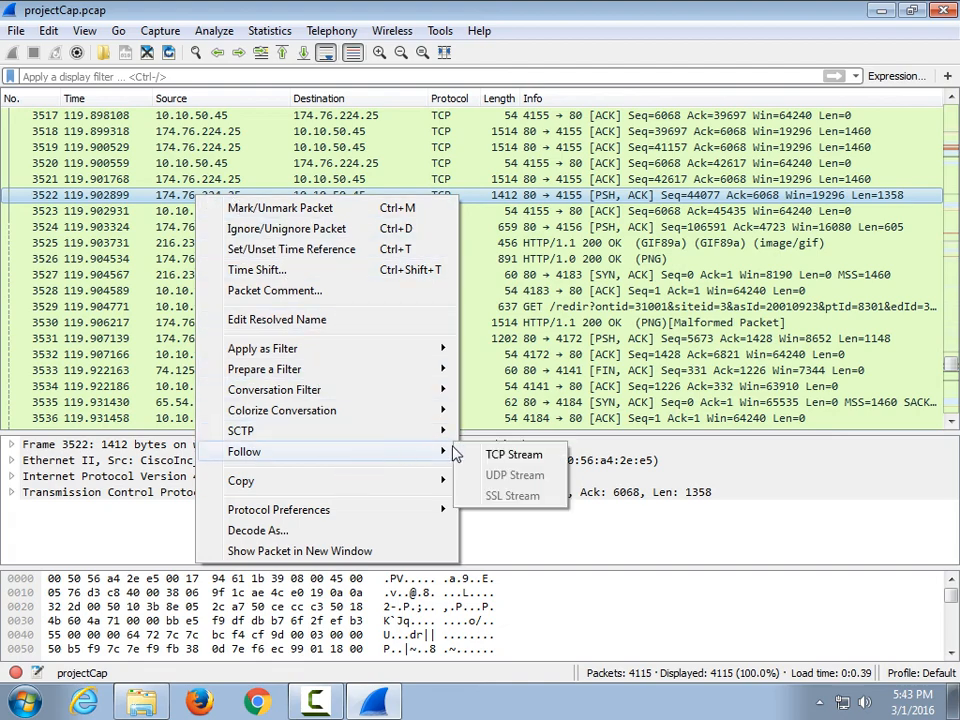
left_click(500, 454)
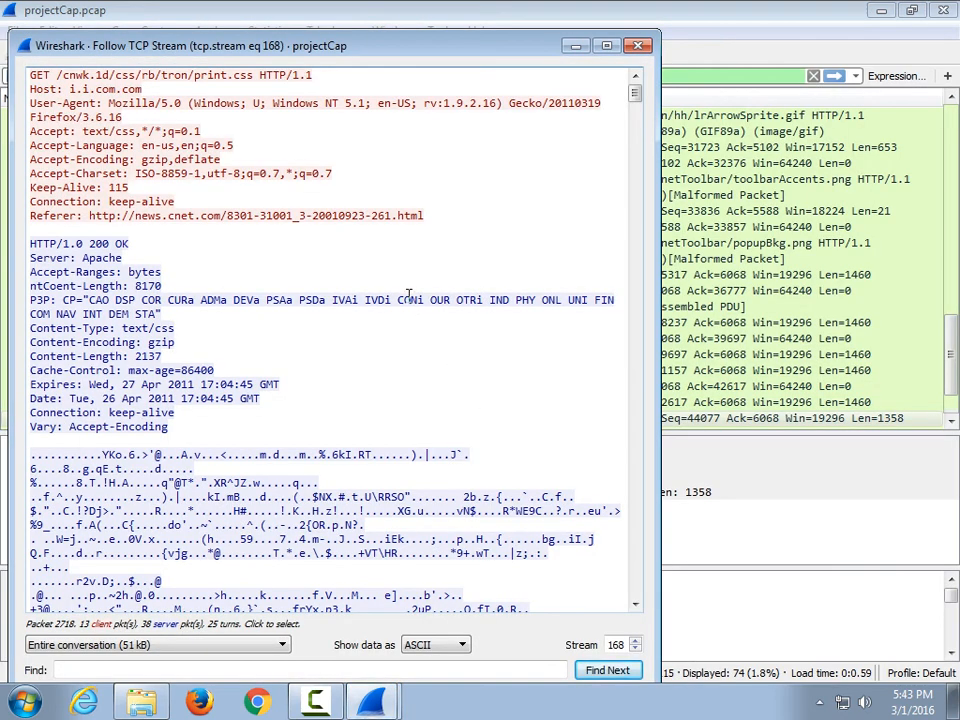
Examine the stream's HTTP requests and responses, and highlight the GIF89a signature at the start of the image data
scroll(409, 293, "down", 10)
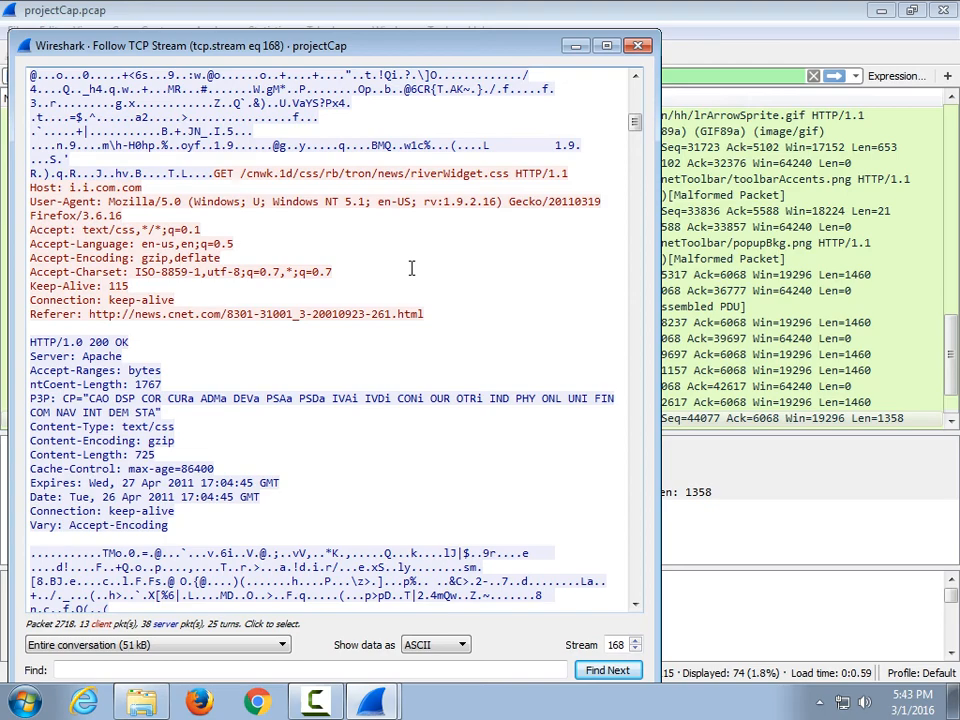
scroll(410, 268, "up", 10)
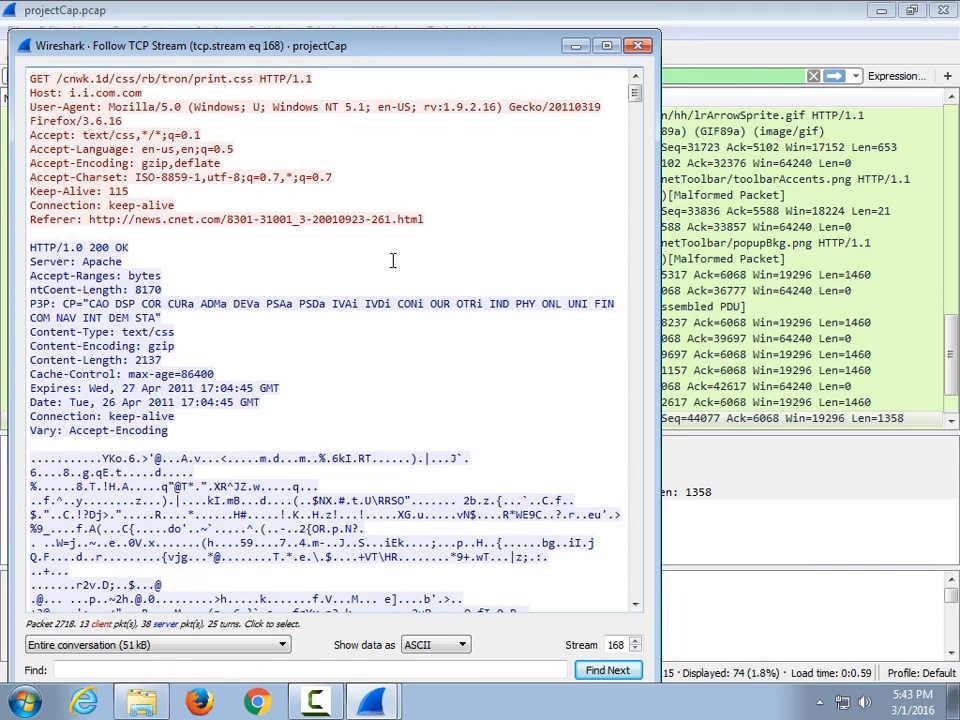
scroll(260, 358, "down", 4)
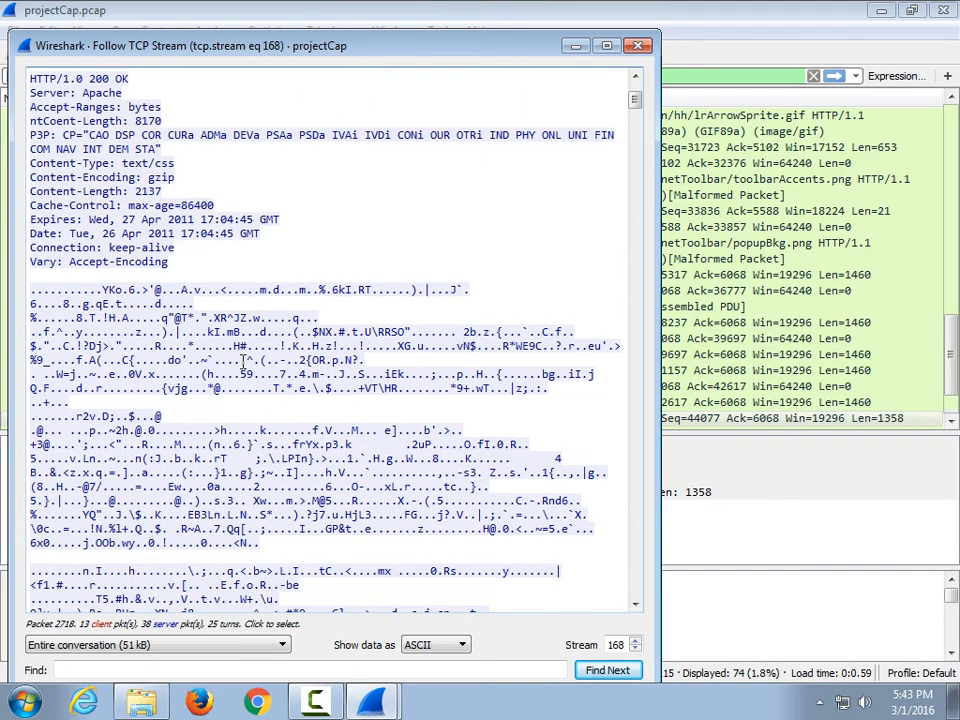
scroll(242, 362, "down", 4)
scroll(157, 192, "down", 10)
scroll(157, 196, "down", 3)
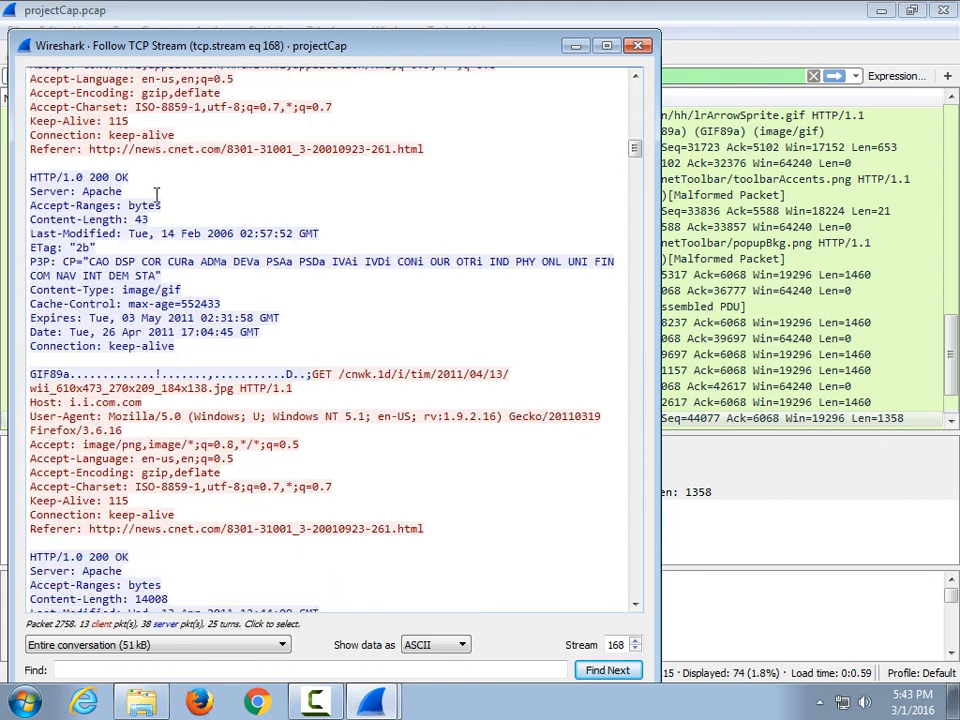
left_click_drag(30, 373, 71, 373)
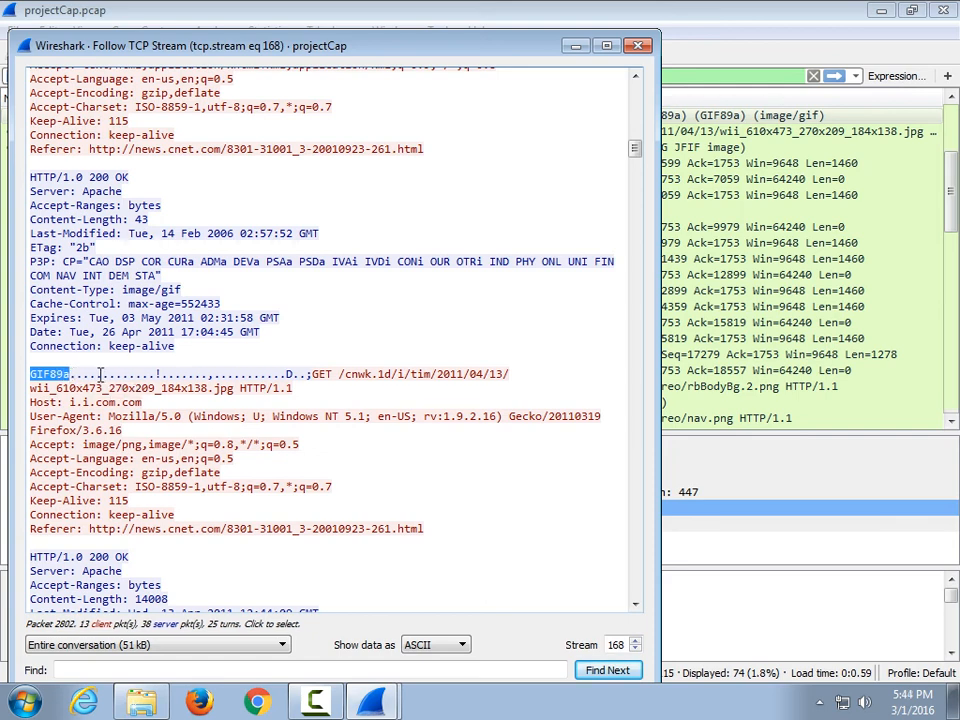
Show the stream data as Hex Dump and look through the bytes
left_click(458, 645)
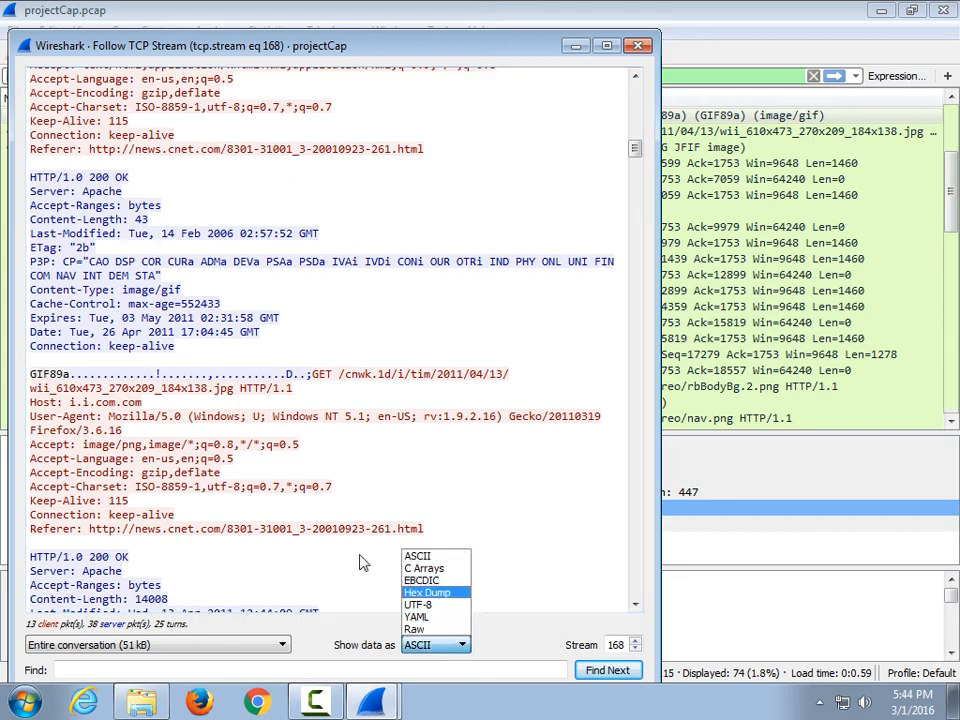
left_click(427, 592)
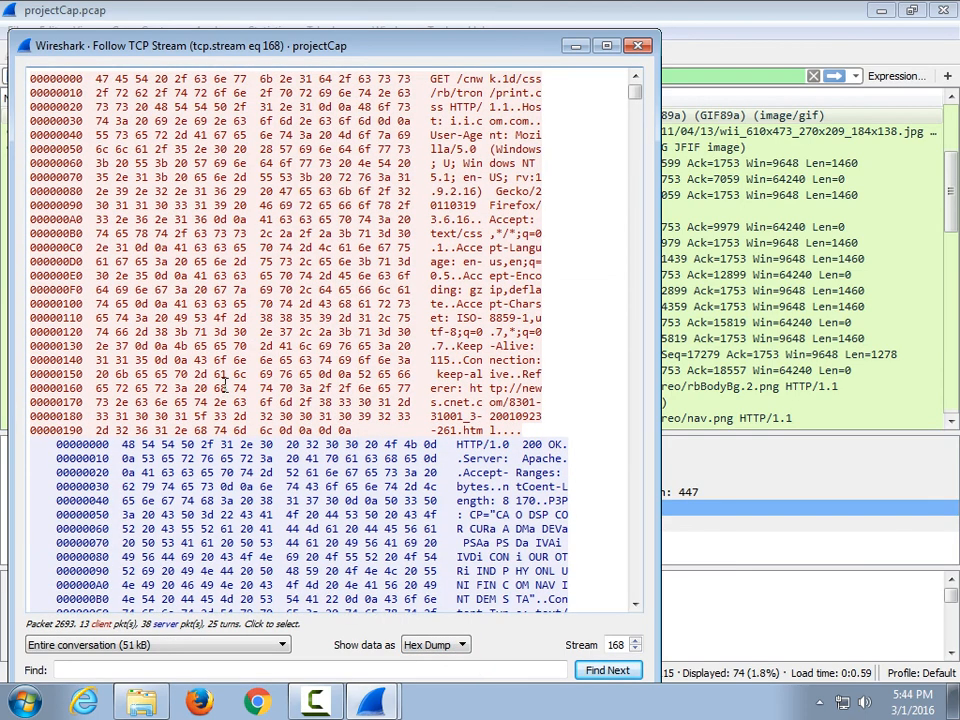
scroll(452, 246, "down", 15)
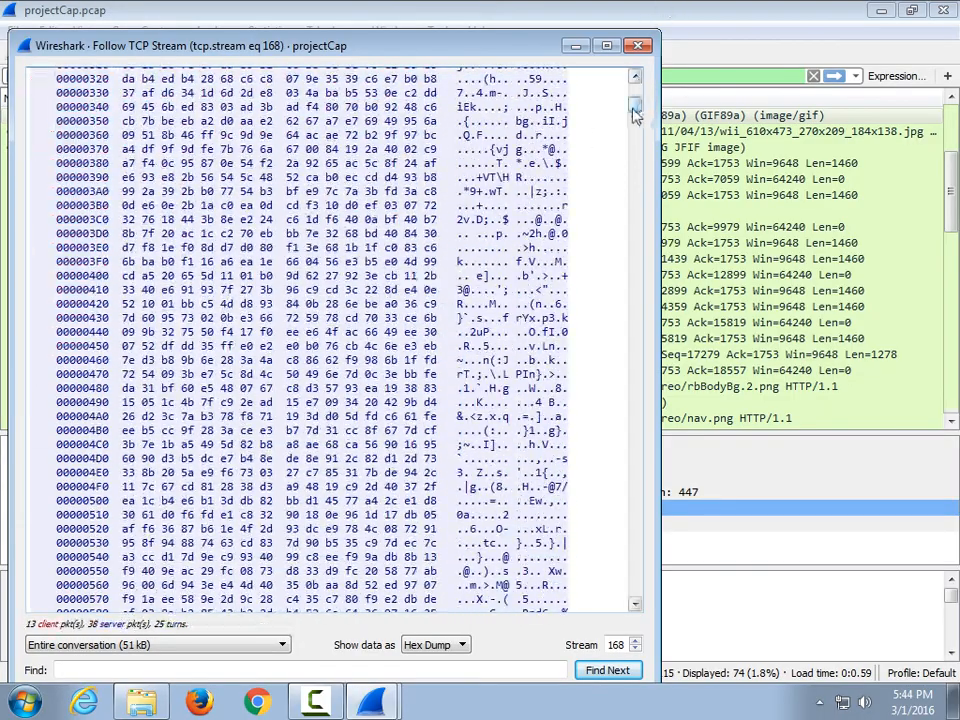
Look further through the hex dump of the stream and highlight the block of bytes from offset 0000724E to 000072EE
left_click_drag(634, 107, 622, 435)
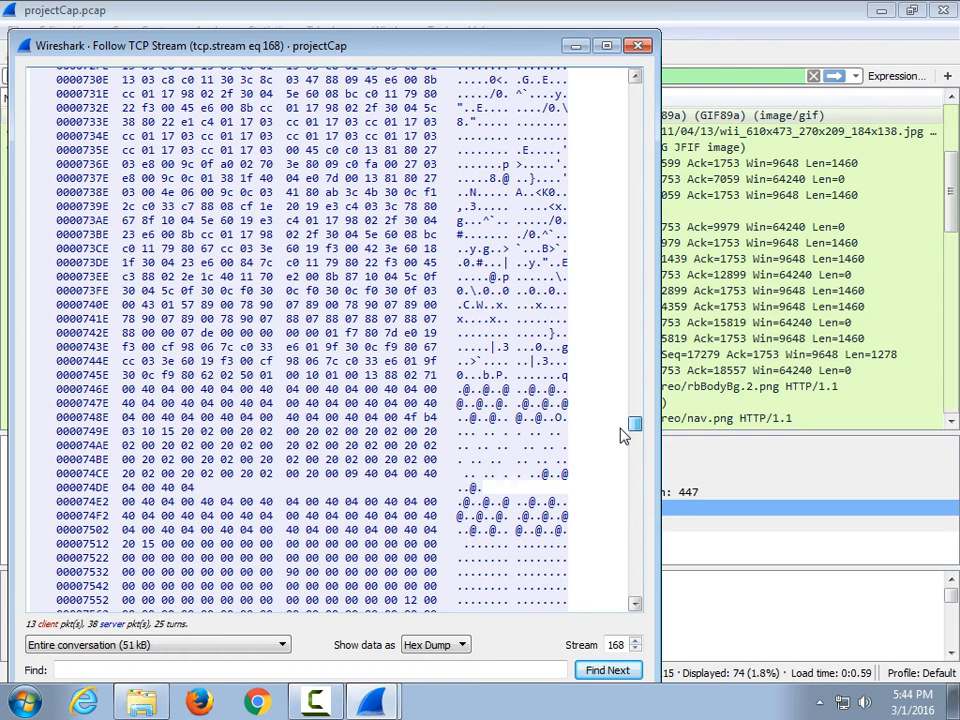
scroll(622, 435, "up", 6)
left_click_drag(76, 166, 418, 307)
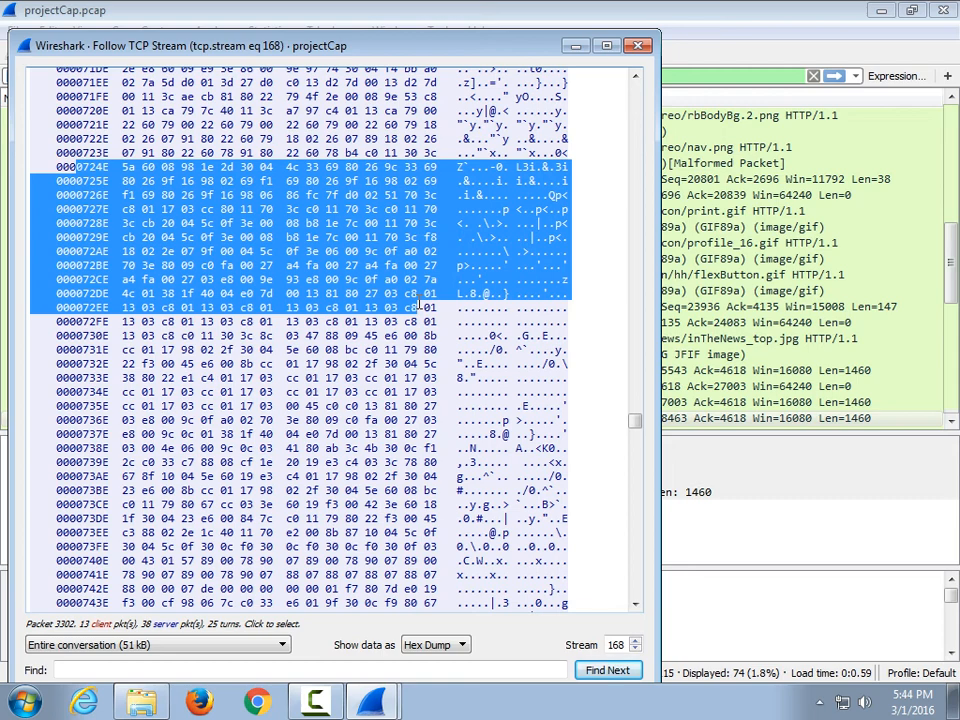
scroll(380, 240, "down", 4)
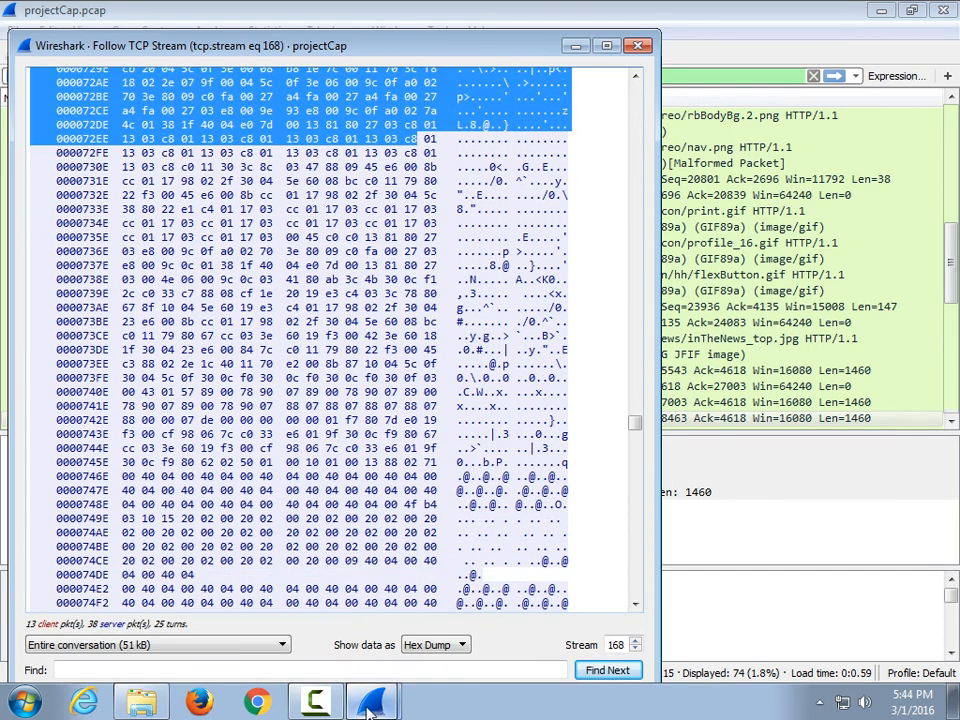
Show the stream data as ASCII and highlight the GIF89a image data up to the GET request for flexButton.gif
left_click(463, 645)
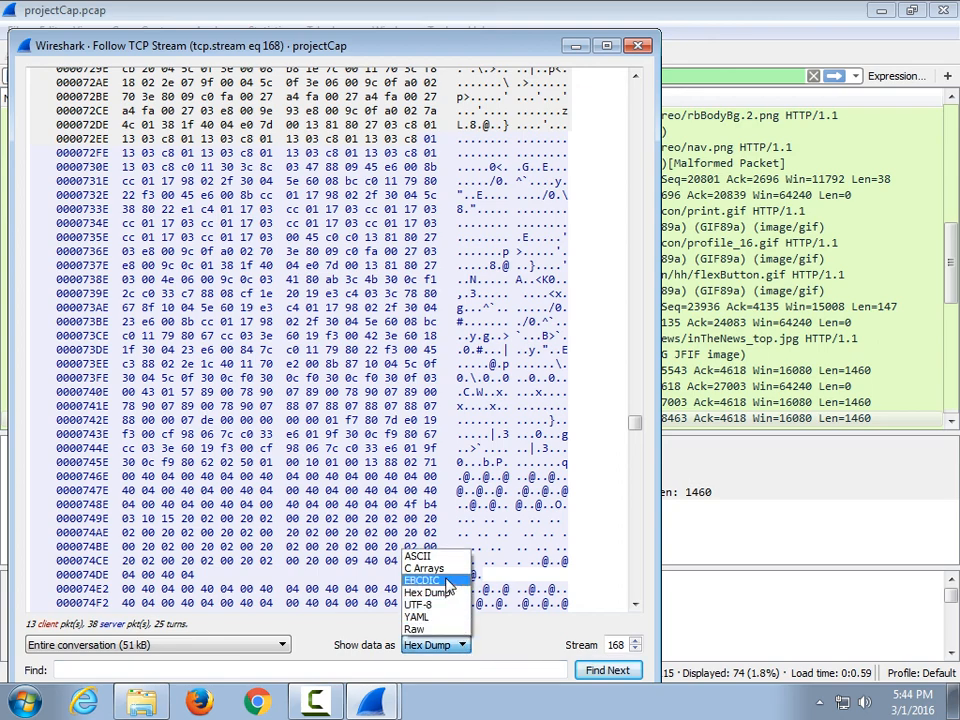
left_click(418, 556)
scroll(222, 444, "down", 8)
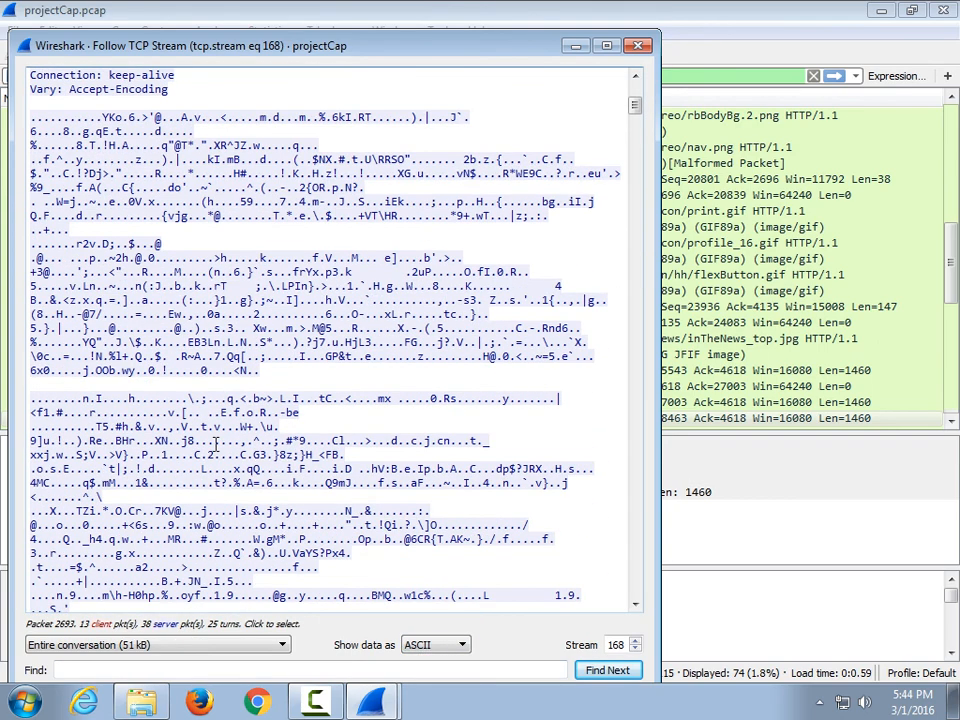
scroll(640, 118, "down", 2)
left_click_drag(638, 112, 639, 363)
left_click(205, 404)
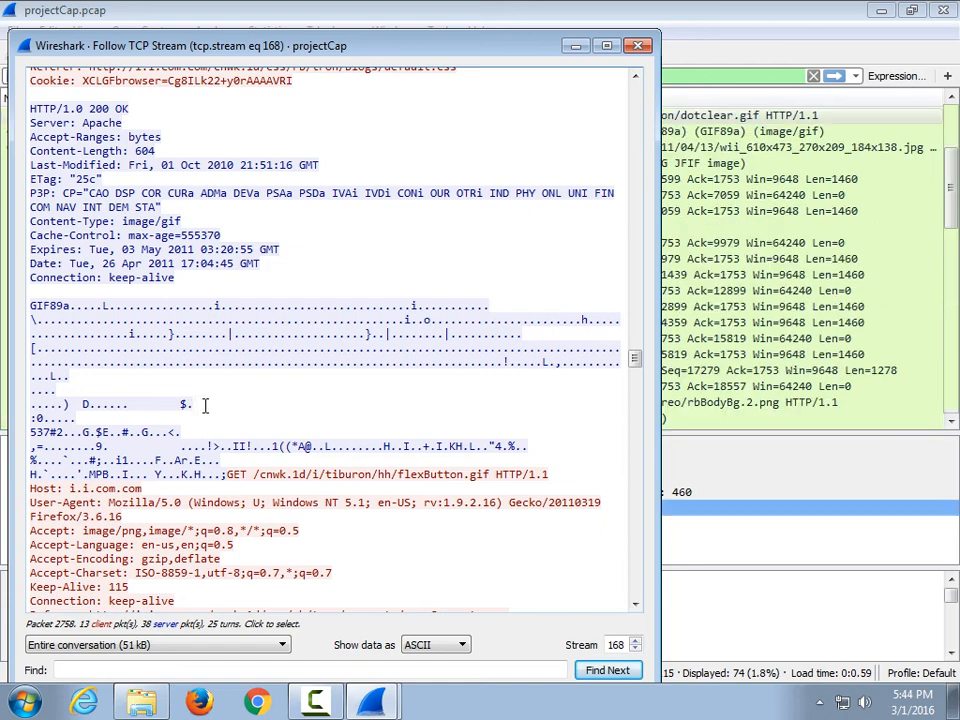
left_click_drag(205, 404, 58, 390)
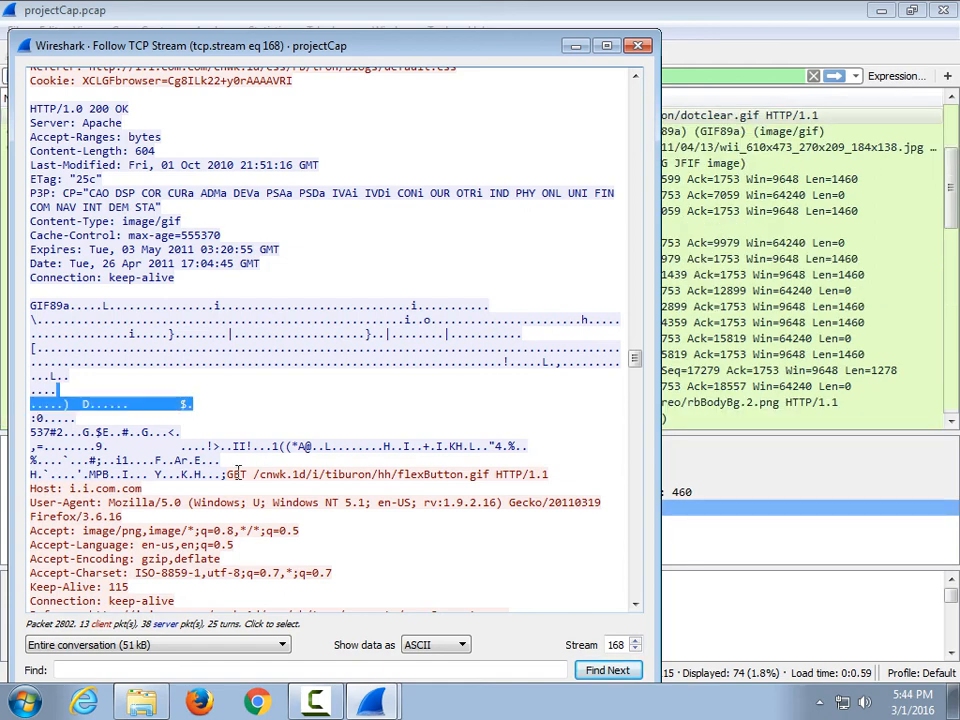
left_click_drag(228, 476, 31, 307)
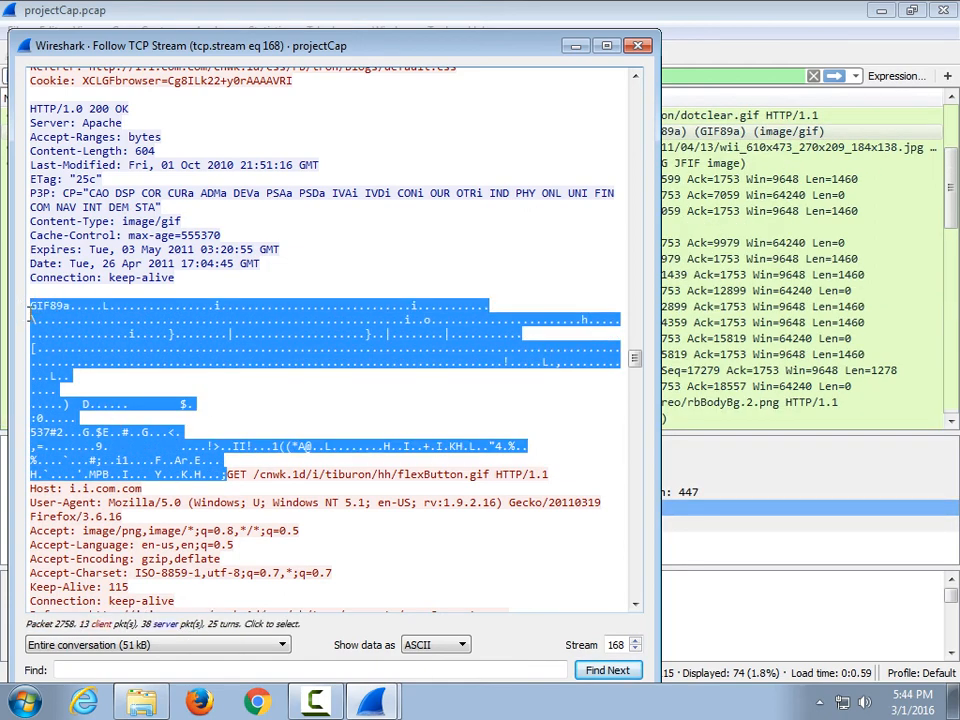
Show the stream data as Hex Dump again and look through the bytes towards the middle of the conversation
left_click(463, 648)
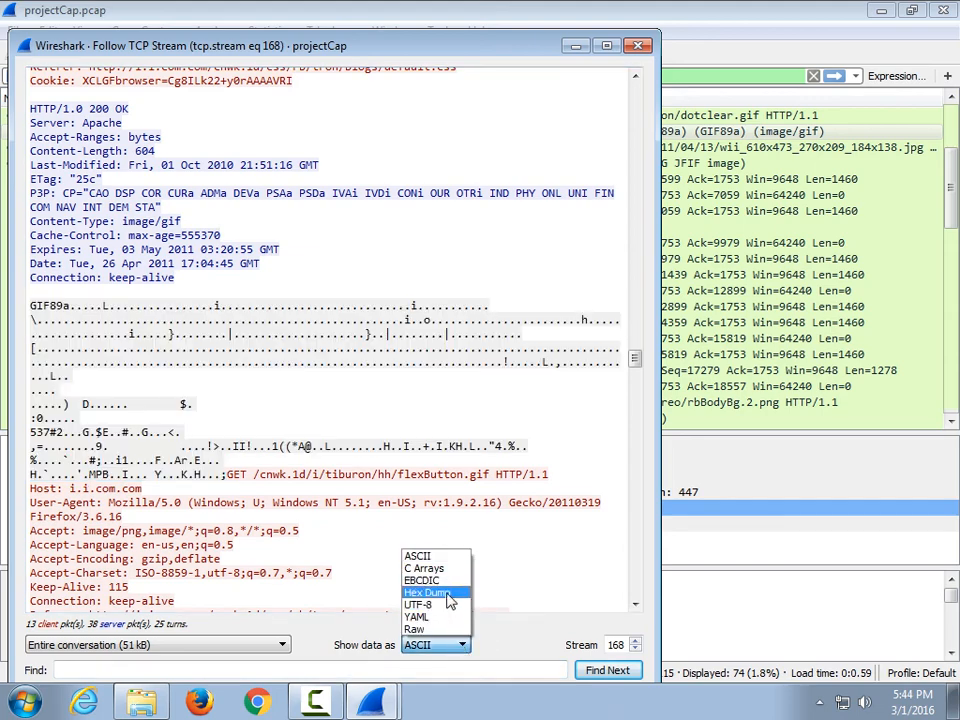
left_click(449, 598)
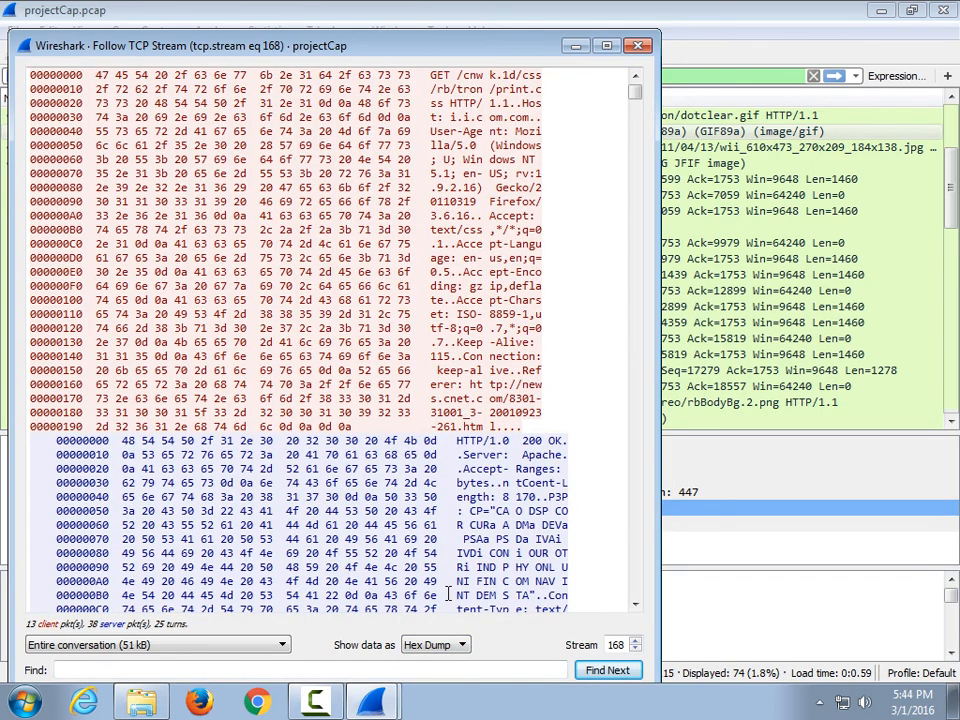
left_click_drag(634, 90, 636, 318)
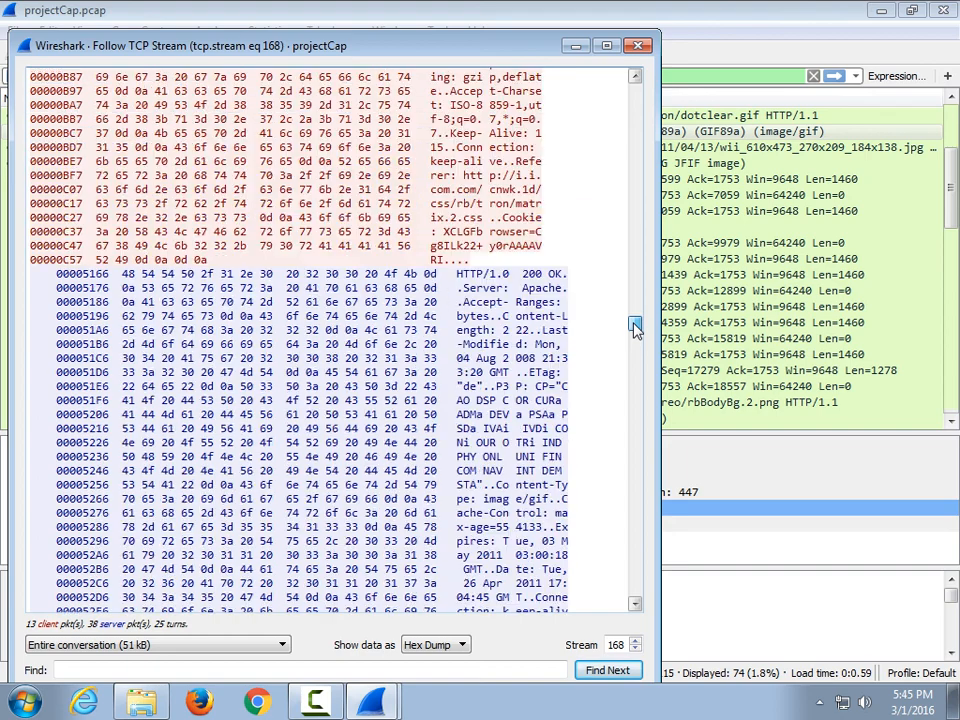
Close the stream window and clear the display filter, then select packet 3 at the start of the capture
left_click(637, 47)
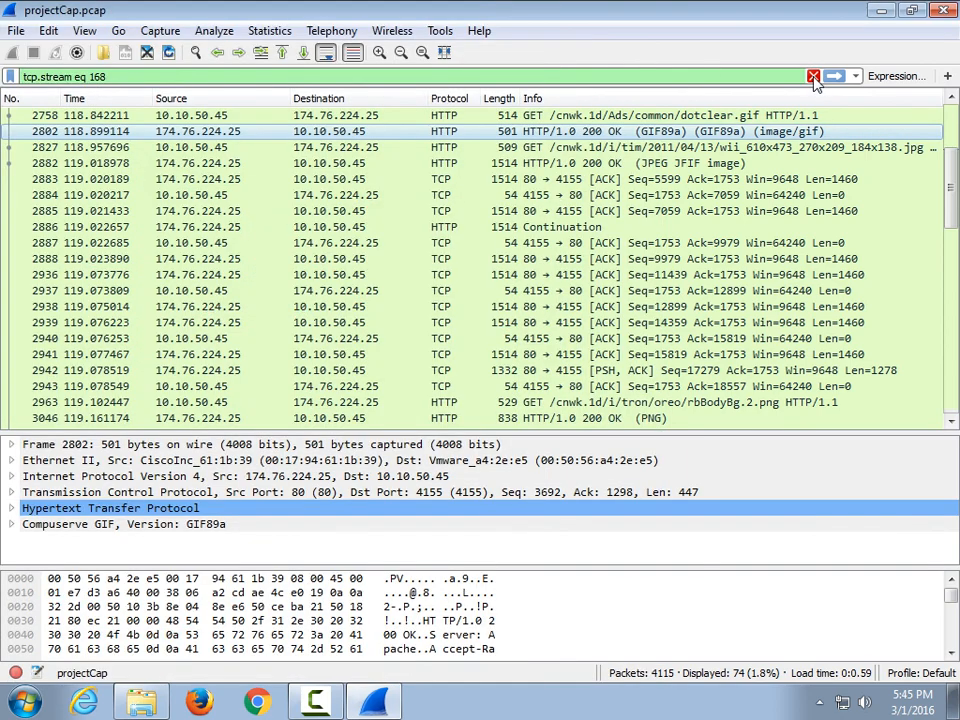
left_click(812, 76)
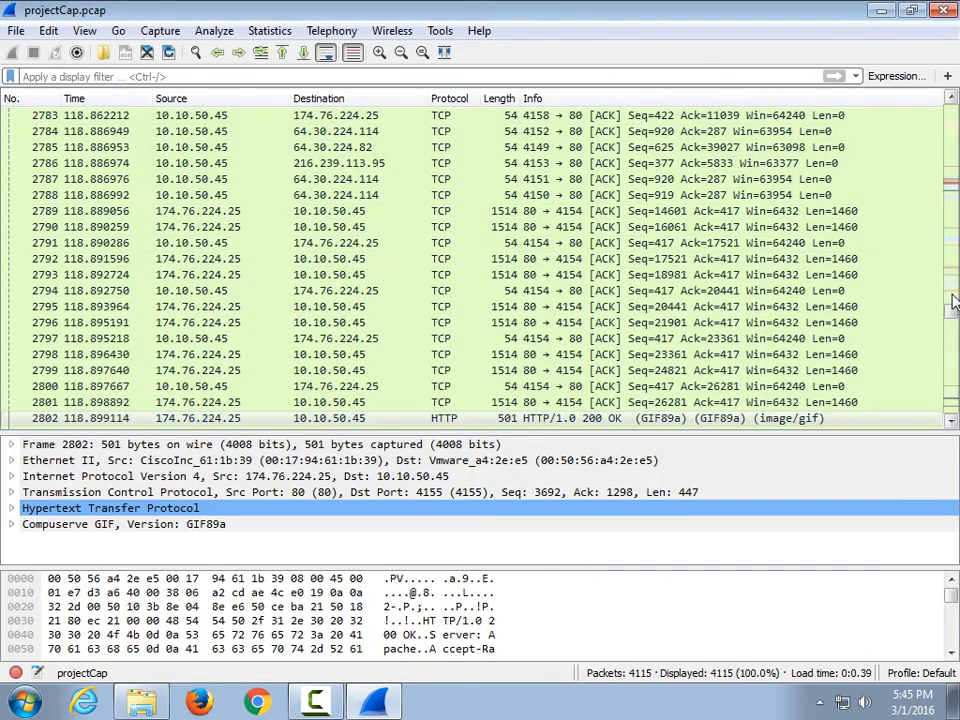
left_click_drag(951, 305, 953, 108)
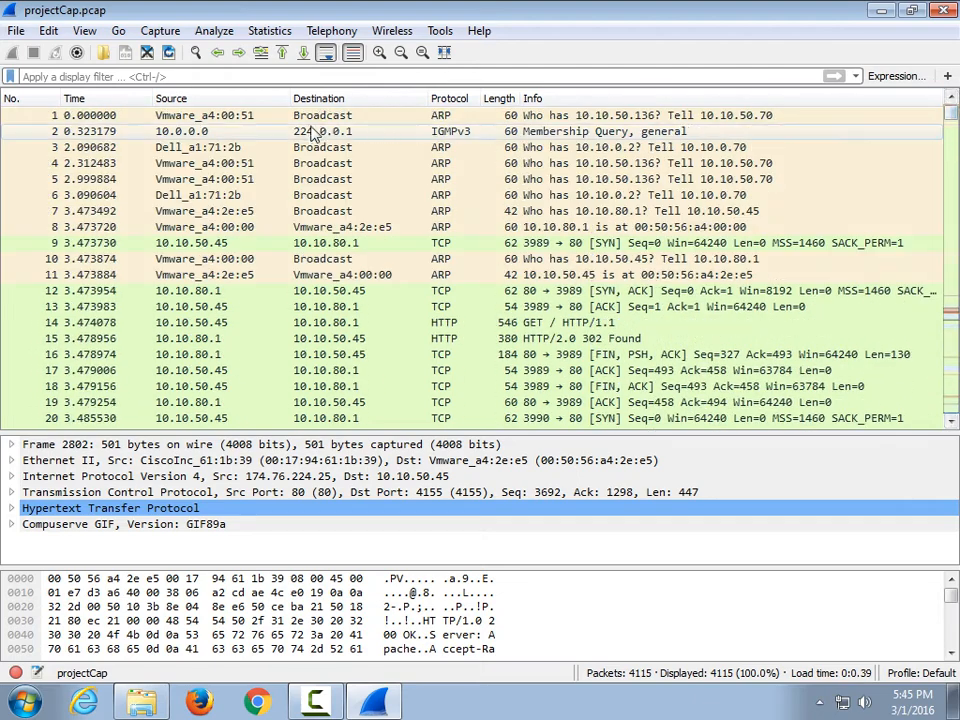
left_click(225, 147)
Open the Find Packet search for the unfiltered capture
left_click(48, 30)
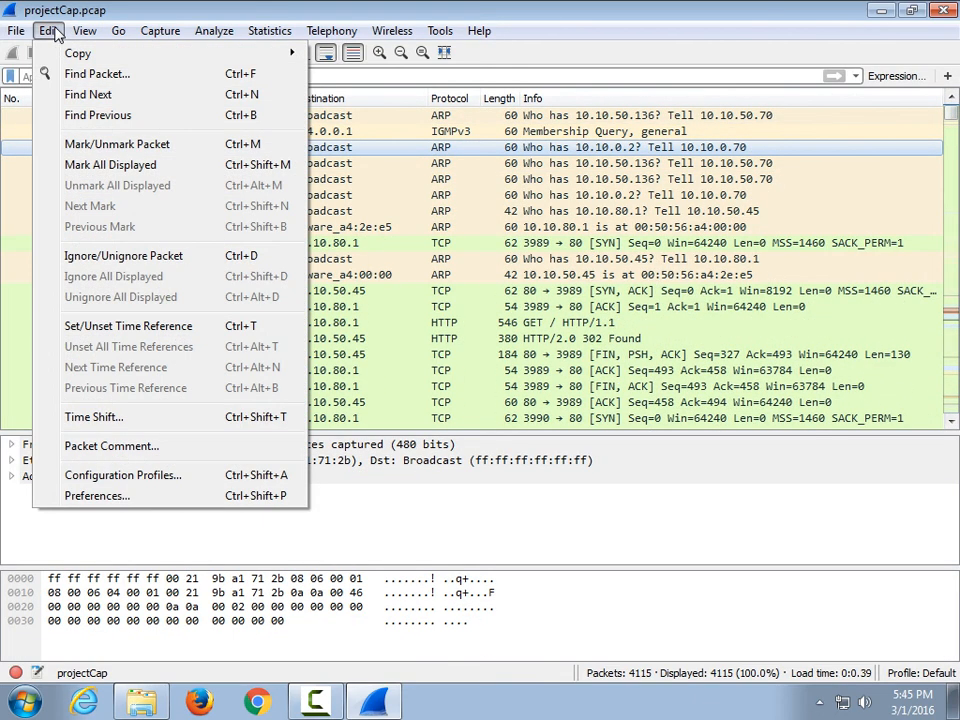
left_click(75, 74)
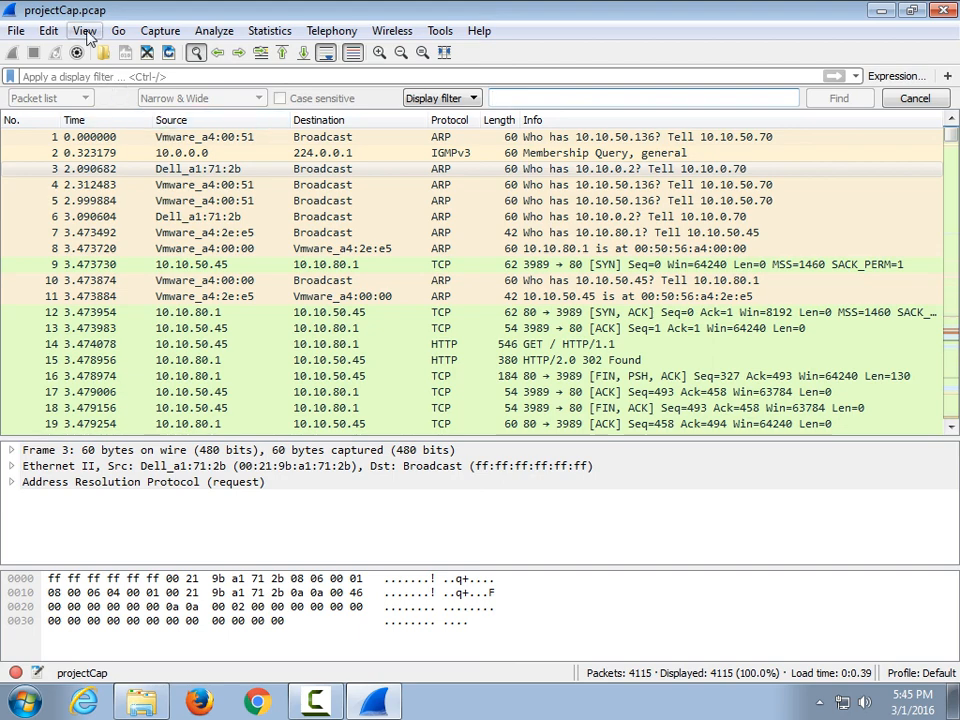
left_click(48, 30)
left_click(66, 68)
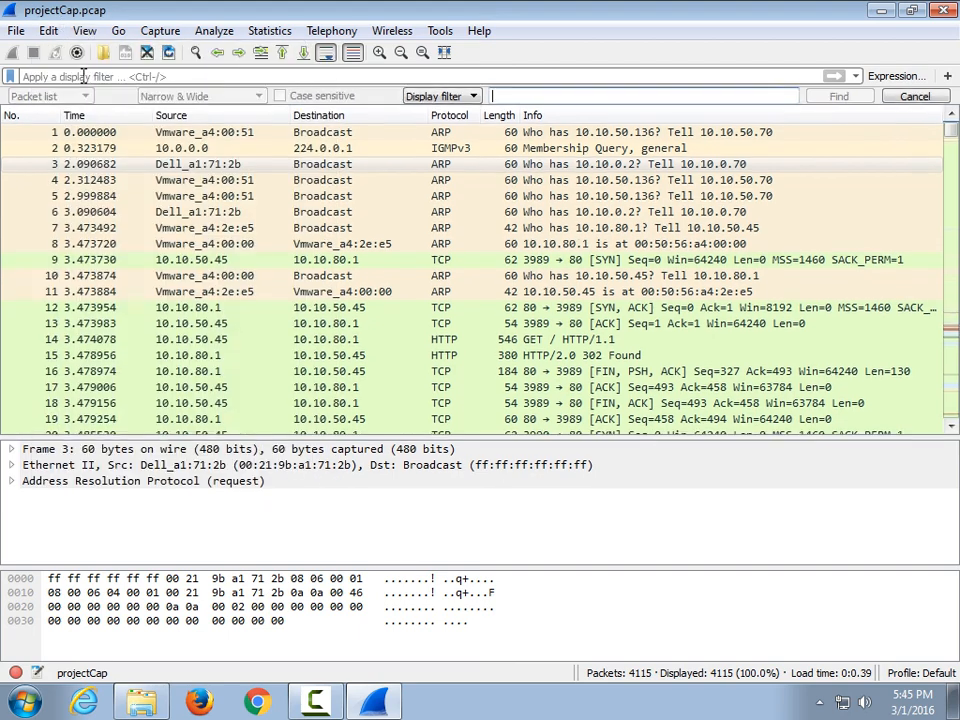
left_click(48, 30)
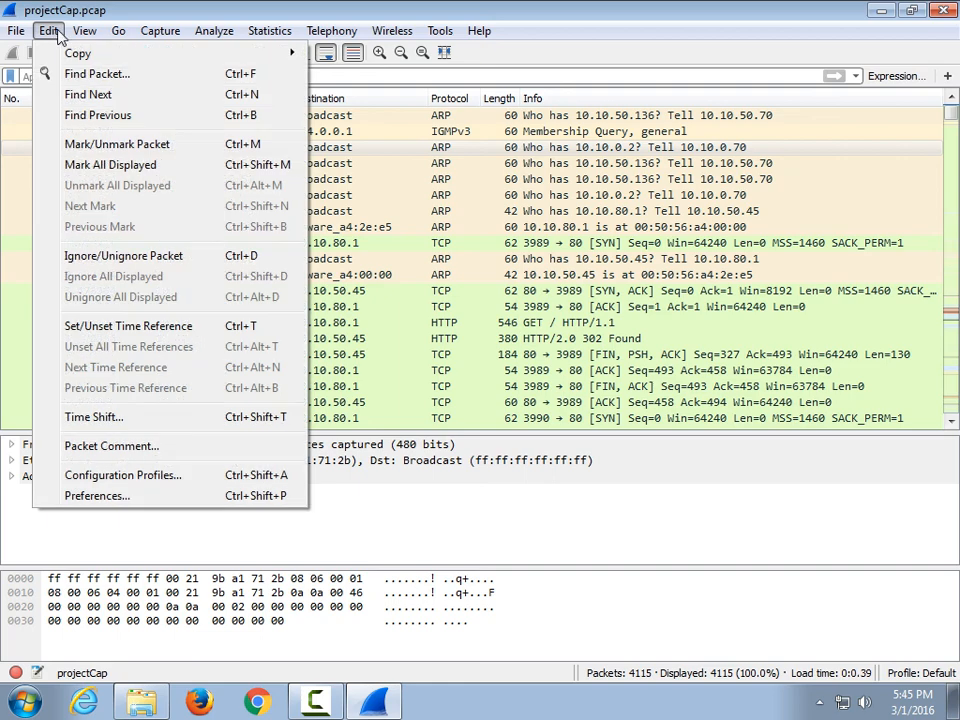
left_click(78, 72)
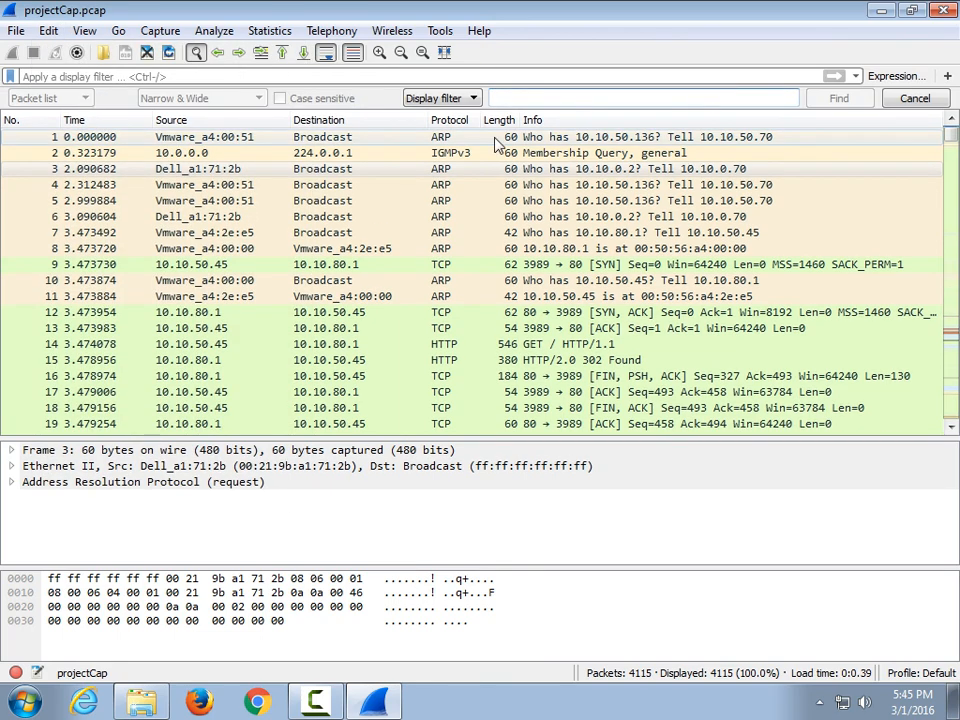
Search the packet list for the string "password" and inspect the FTP response line of the matching packet
type("password")
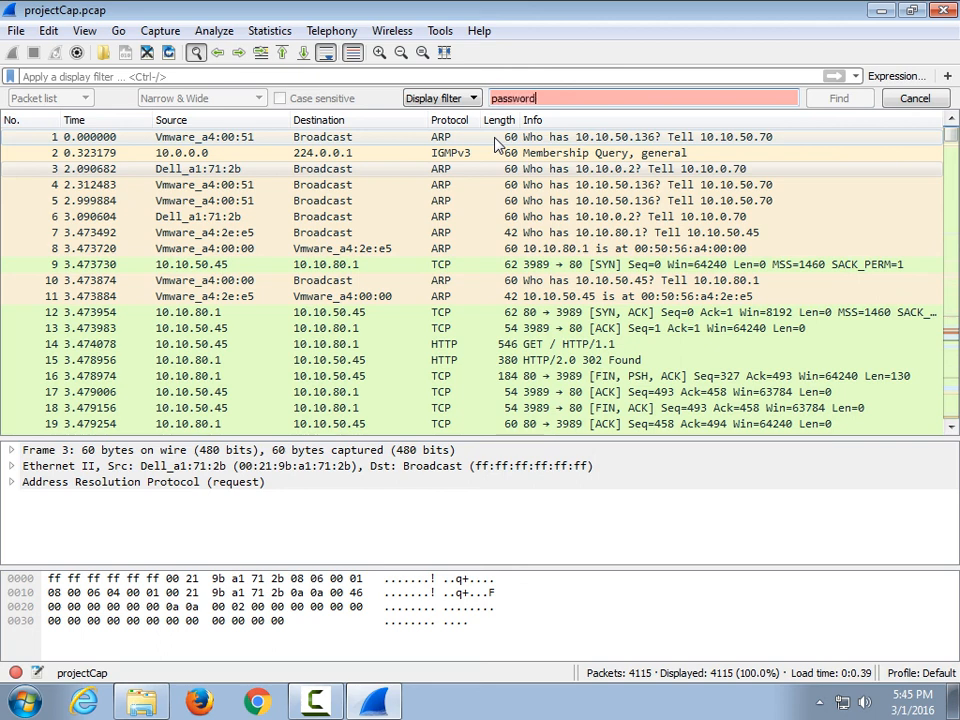
left_click(474, 100)
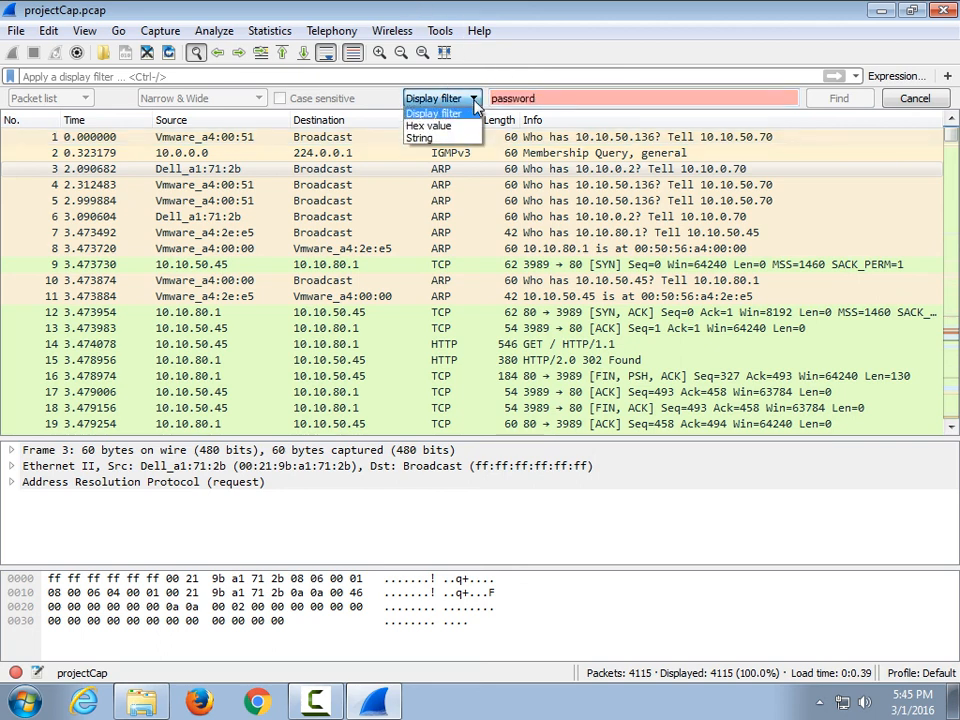
left_click(420, 137)
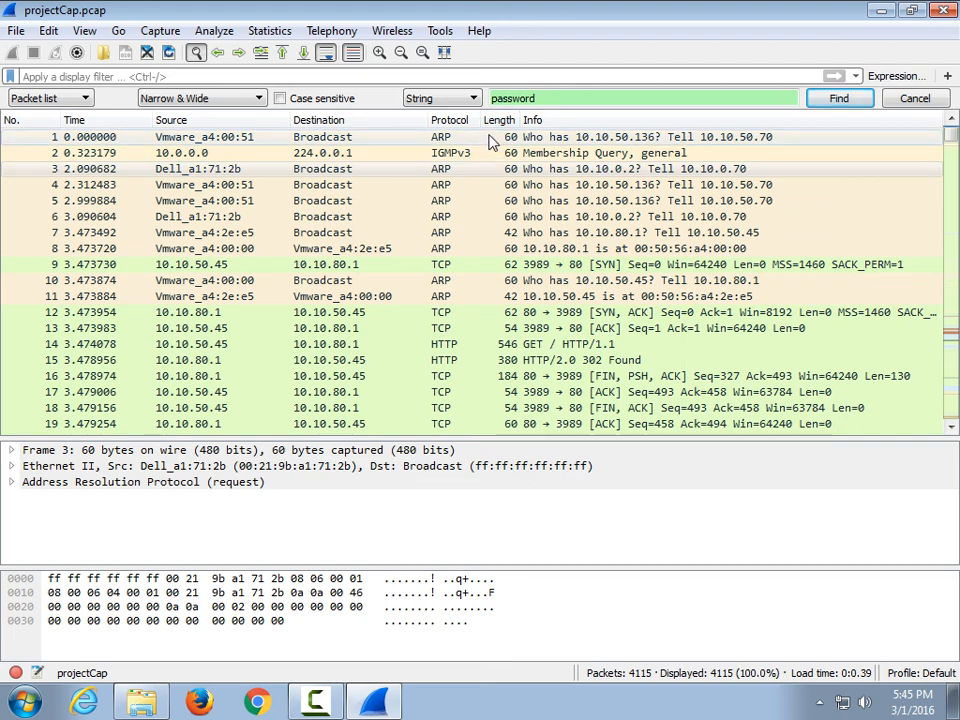
left_click(839, 98)
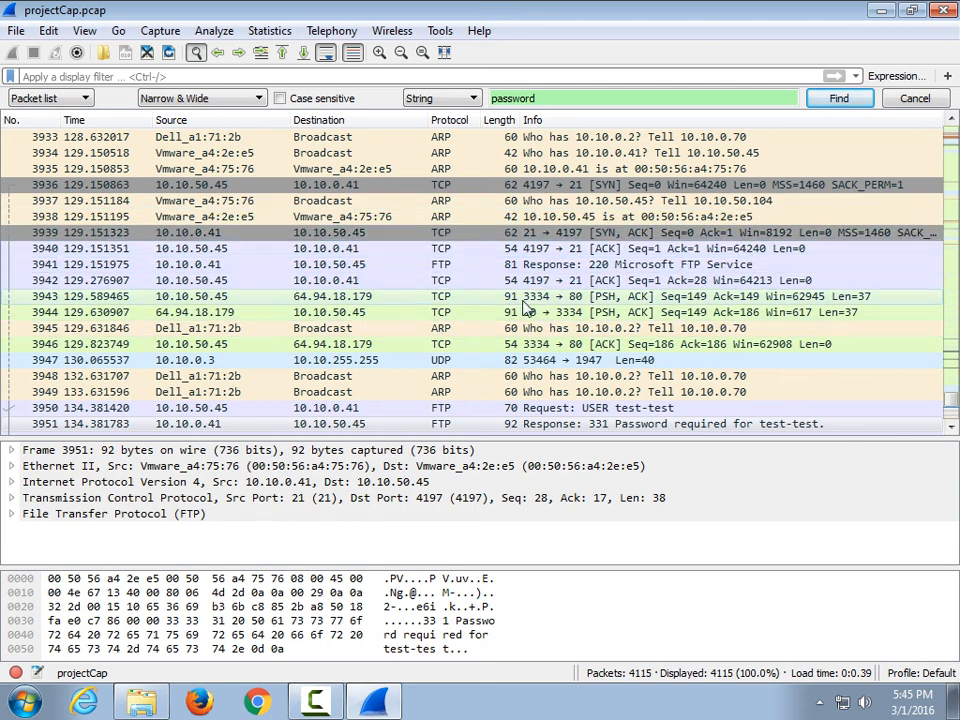
left_click(12, 514)
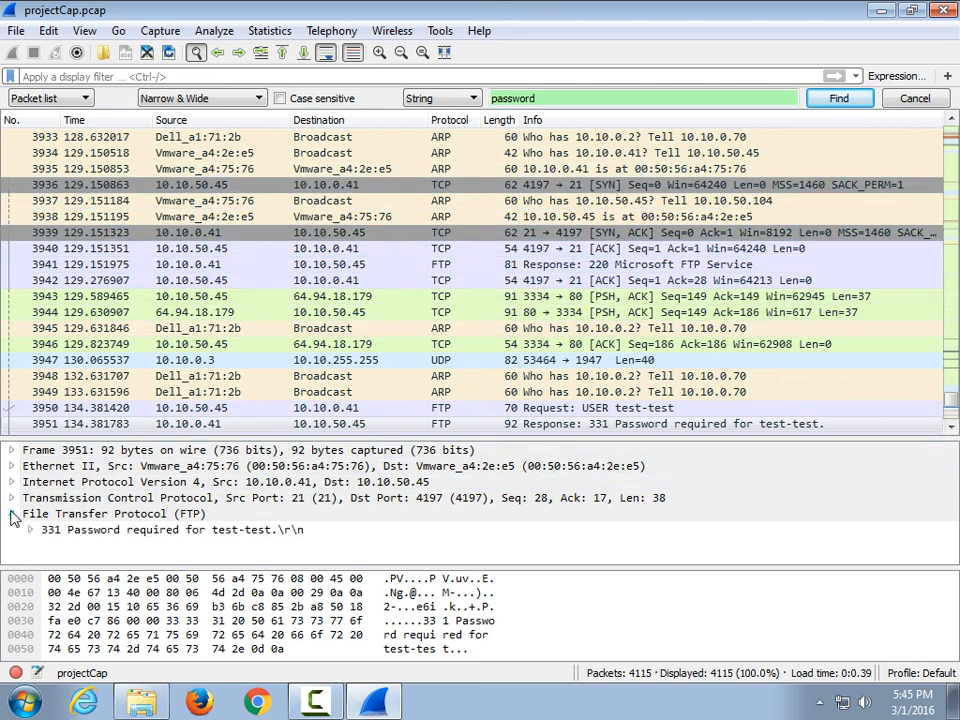
left_click(98, 533)
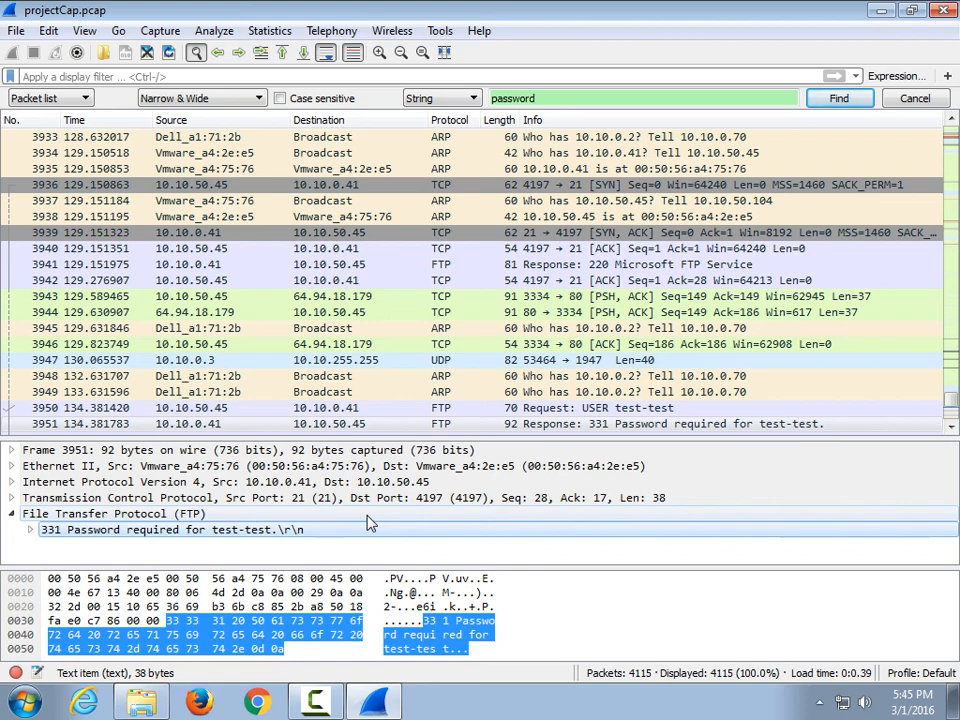
Search the packet list for the string "shopping" and examine the matching packet's Media Type and Frame details
left_click_drag(546, 97, 474, 103)
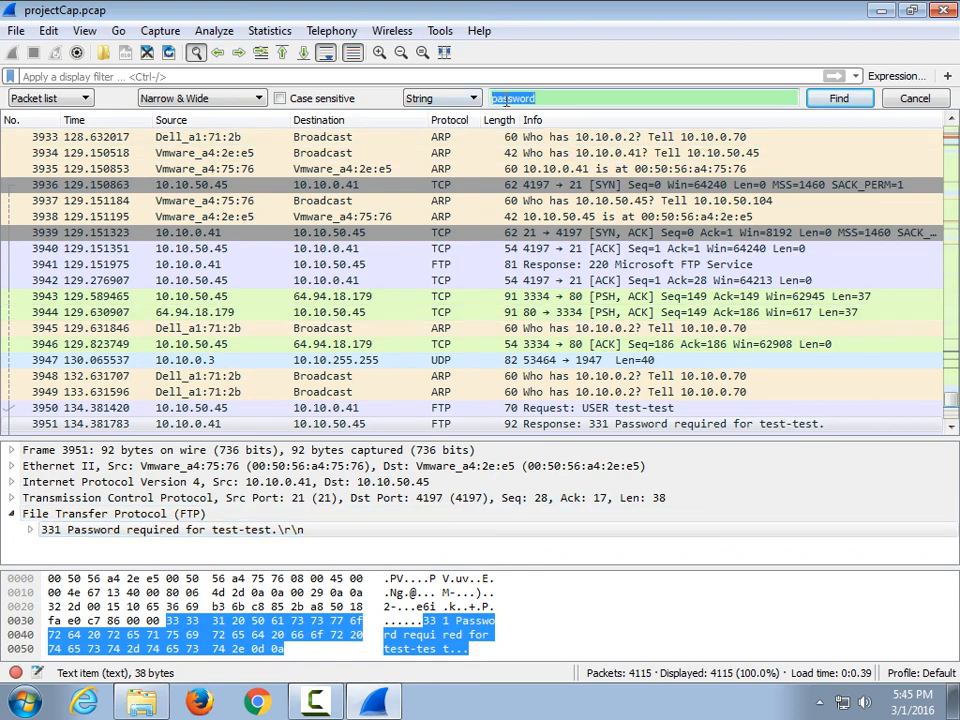
type("shopping")
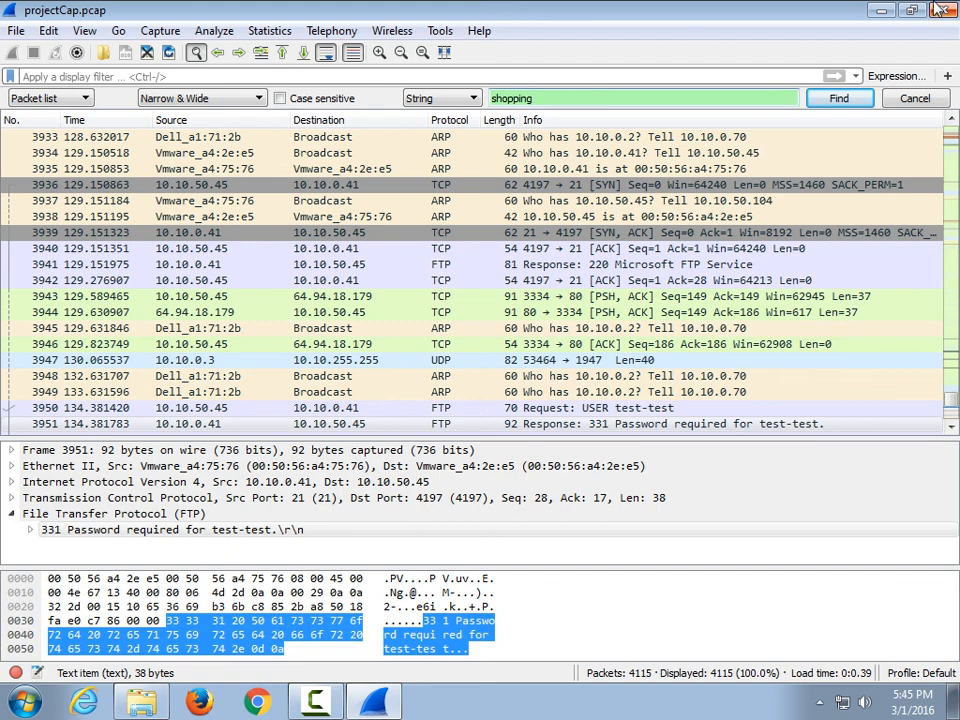
left_click(838, 98)
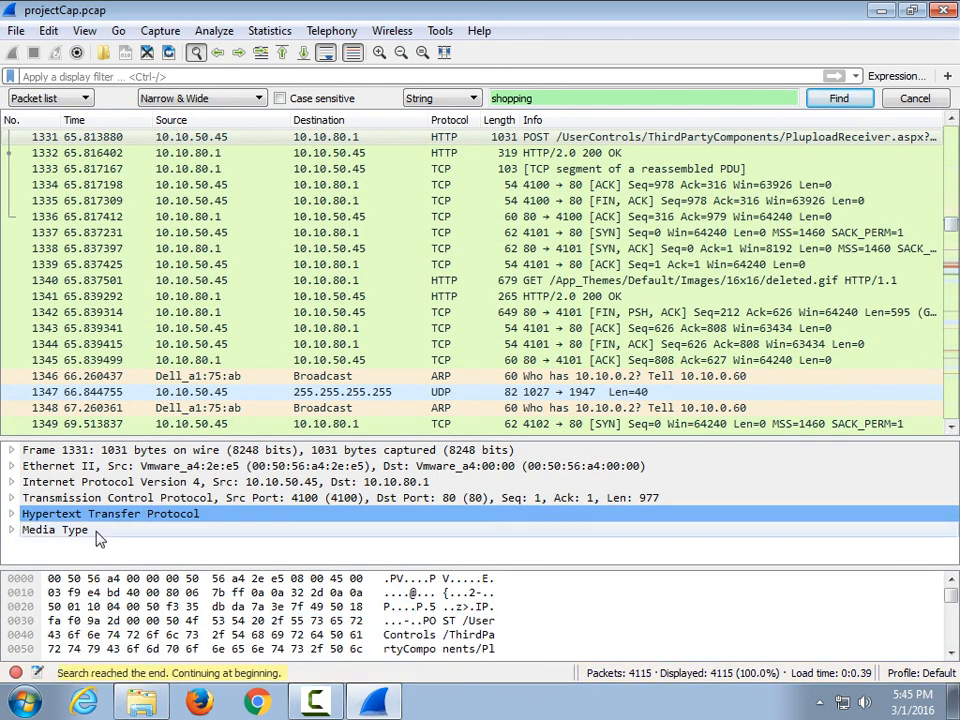
left_click(11, 530)
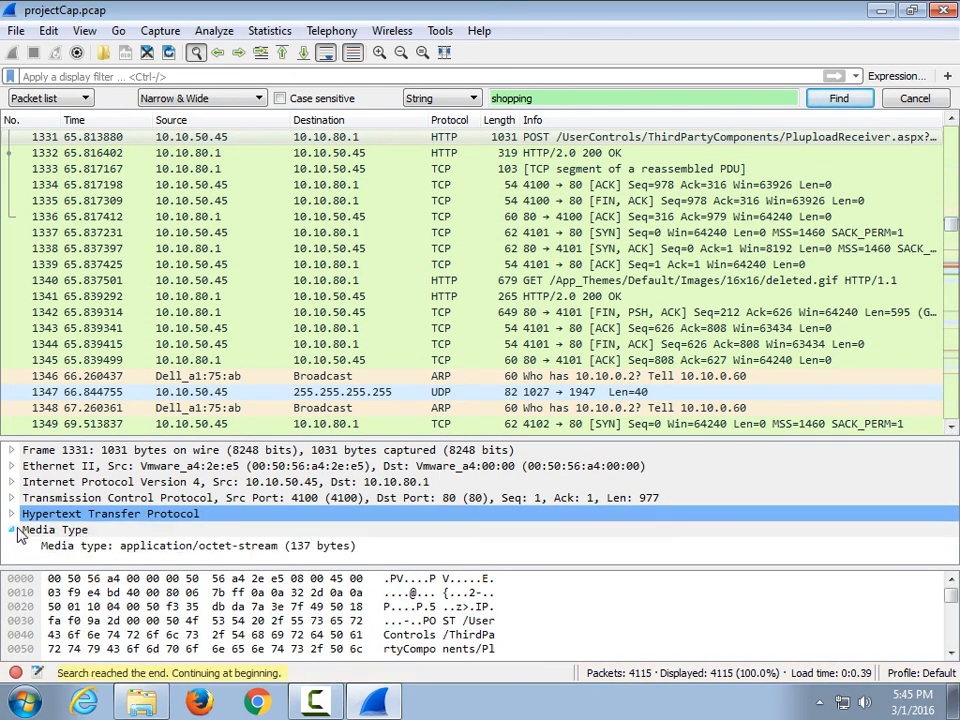
scroll(665, 360, "down", 1)
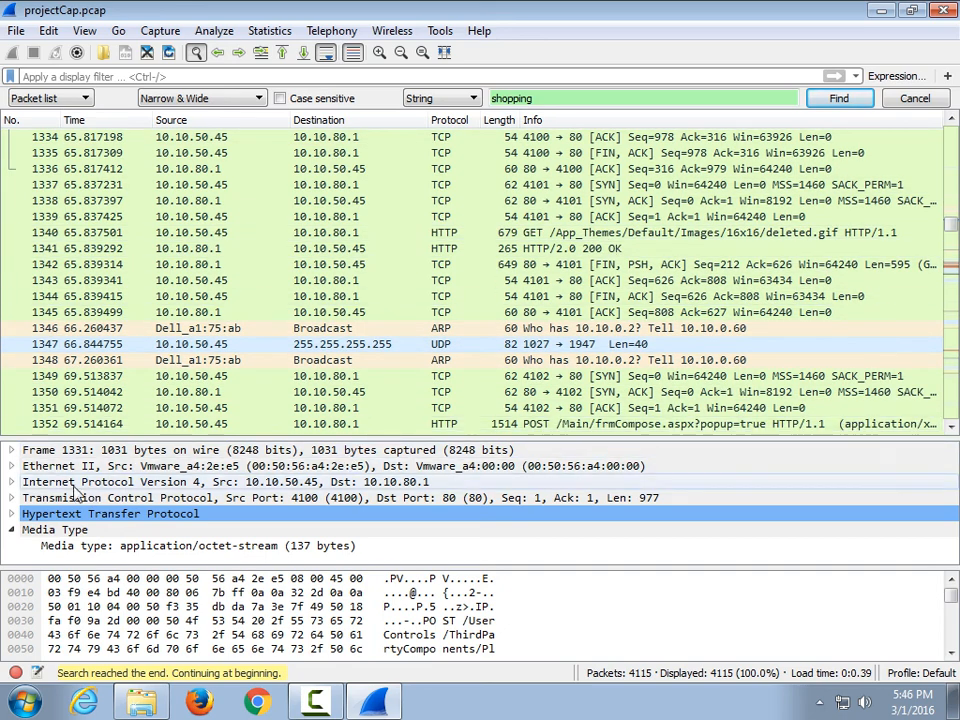
left_click(64, 450)
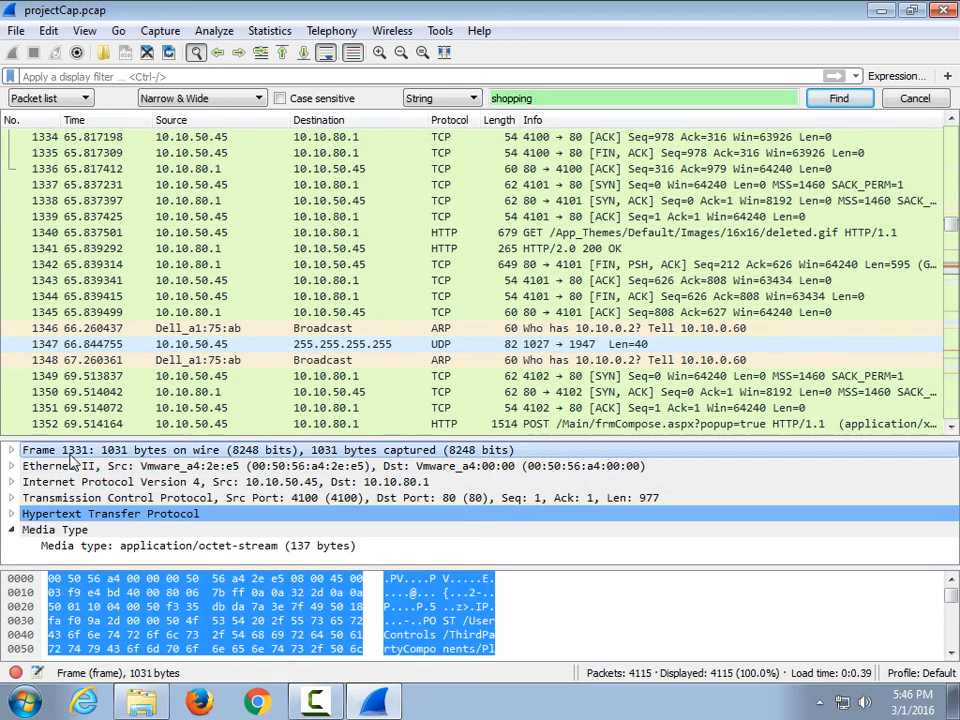
Repeat the "shopping" search from packet 1 and look through the raw bytes of the matching packet
scroll(45, 140, "up", 2)
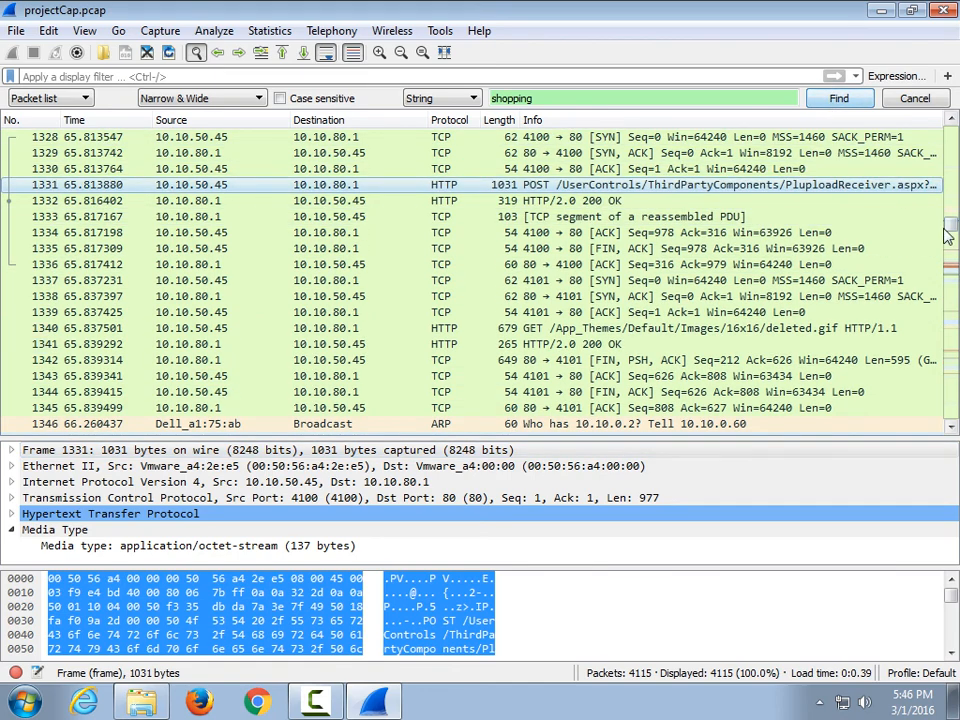
left_click_drag(953, 233, 953, 128)
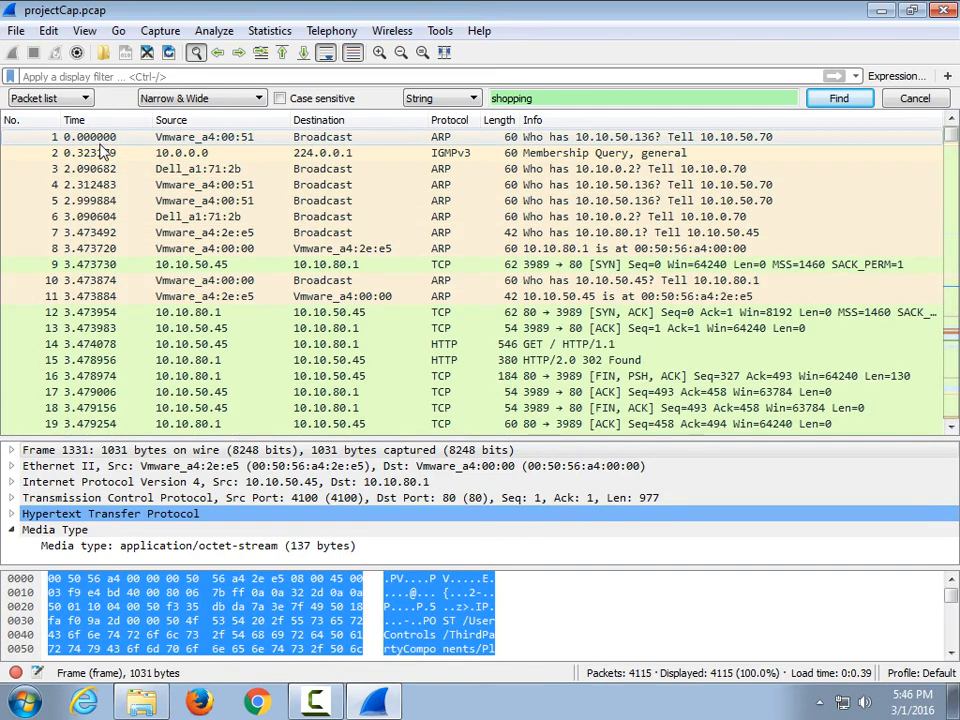
left_click(585, 137)
left_click(837, 103)
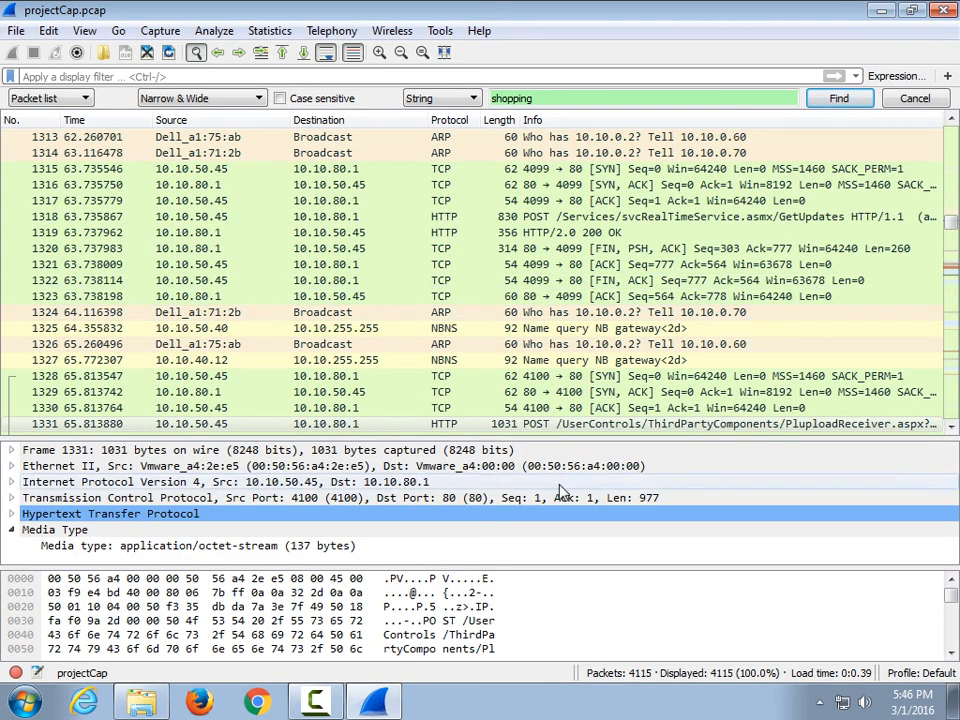
scroll(533, 618, "down", 10)
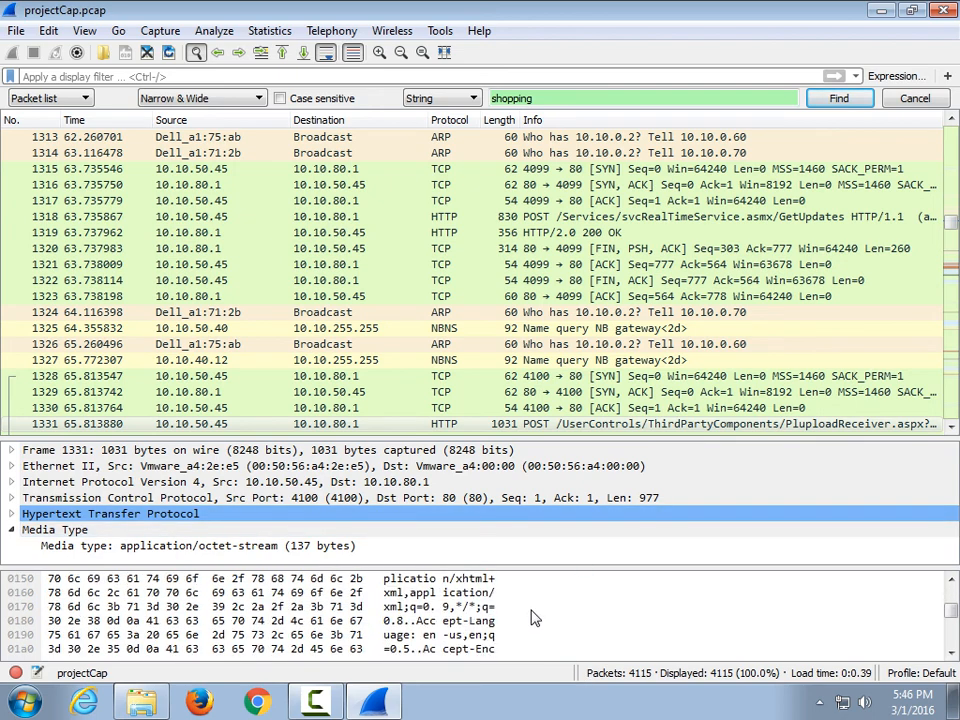
Enlarge the packet bytes view for packet 1331 and examine the Media Type content of the uploaded shopping list
scroll(540, 618, "down", 9)
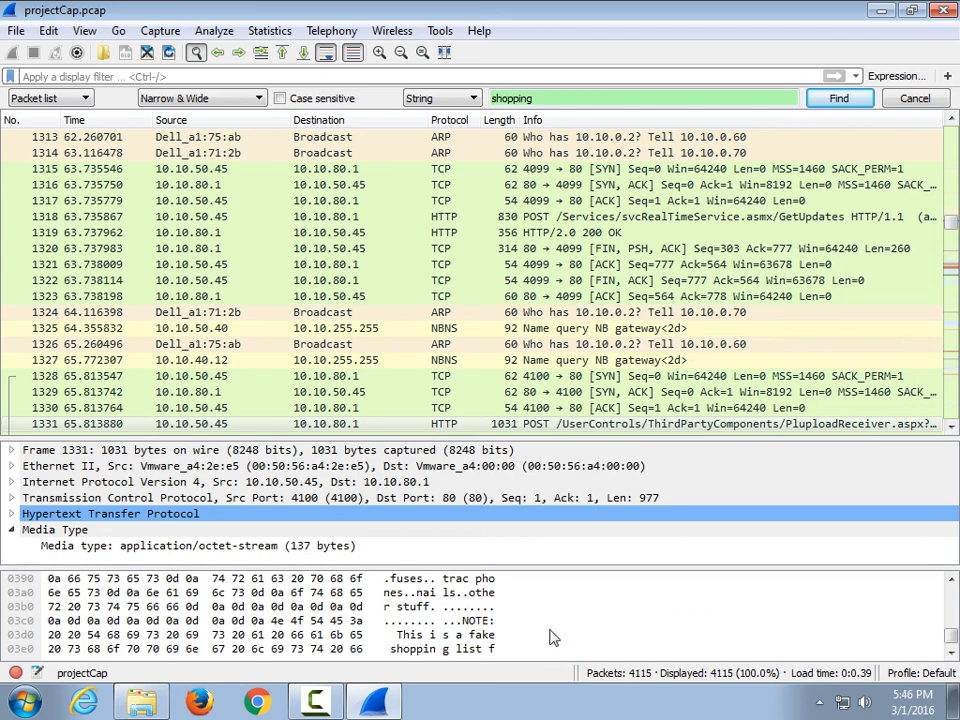
left_click(462, 634)
scroll(462, 634, "up", 1)
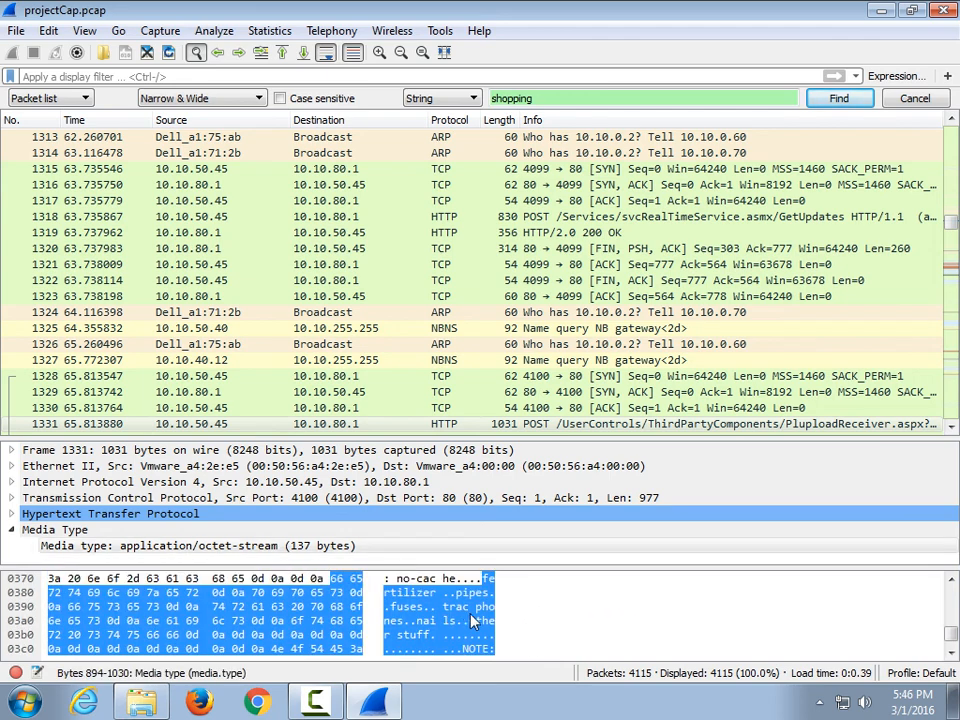
scroll(470, 625, "down", 1)
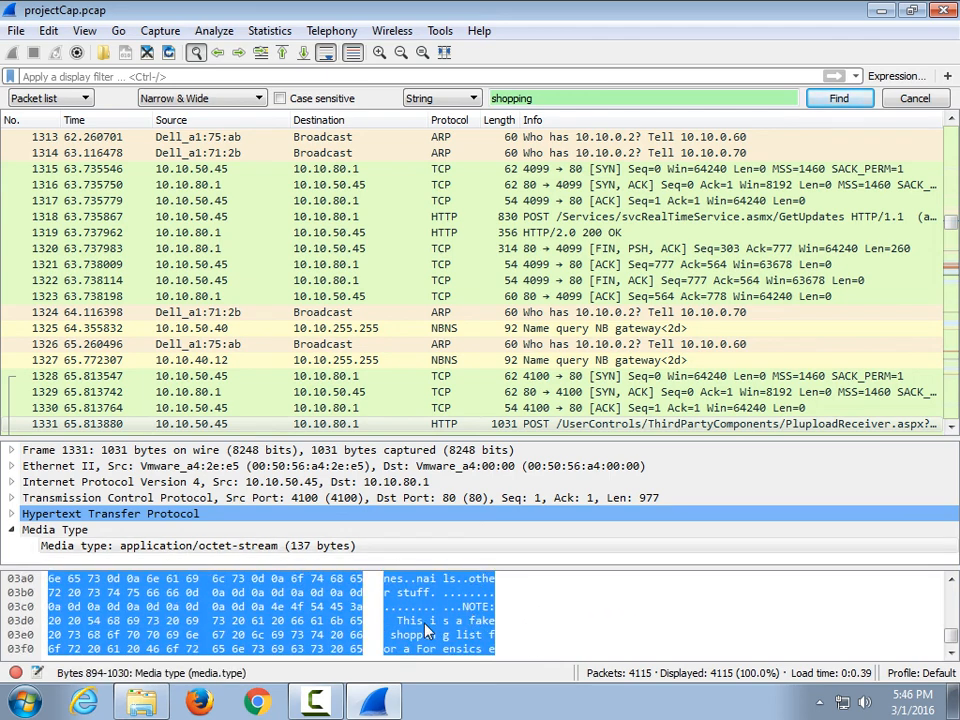
left_click_drag(435, 565, 435, 322)
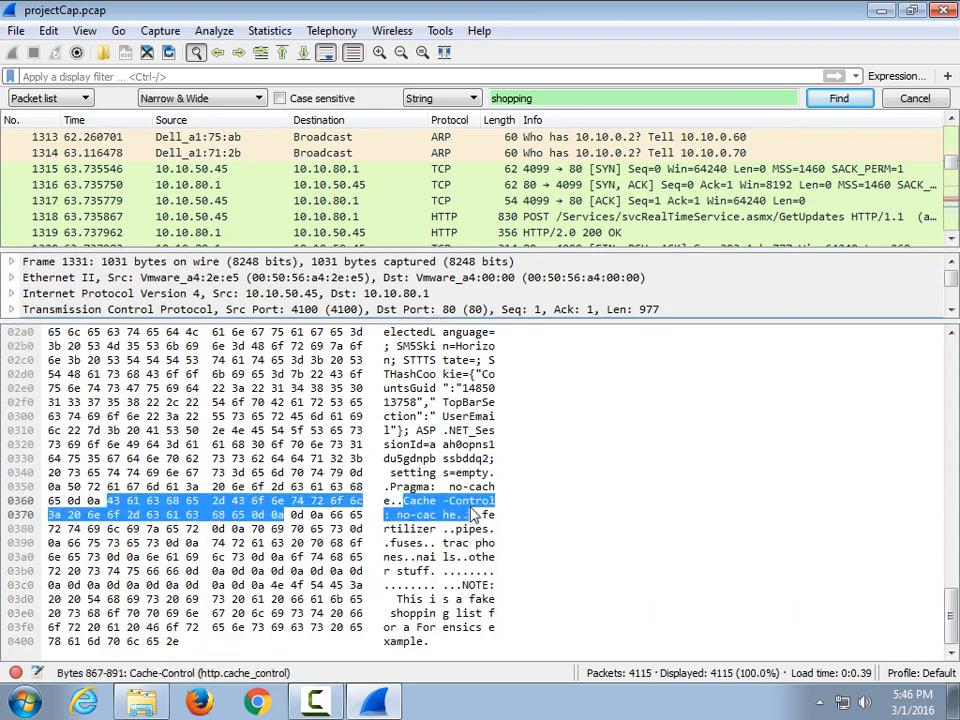
left_click(491, 552)
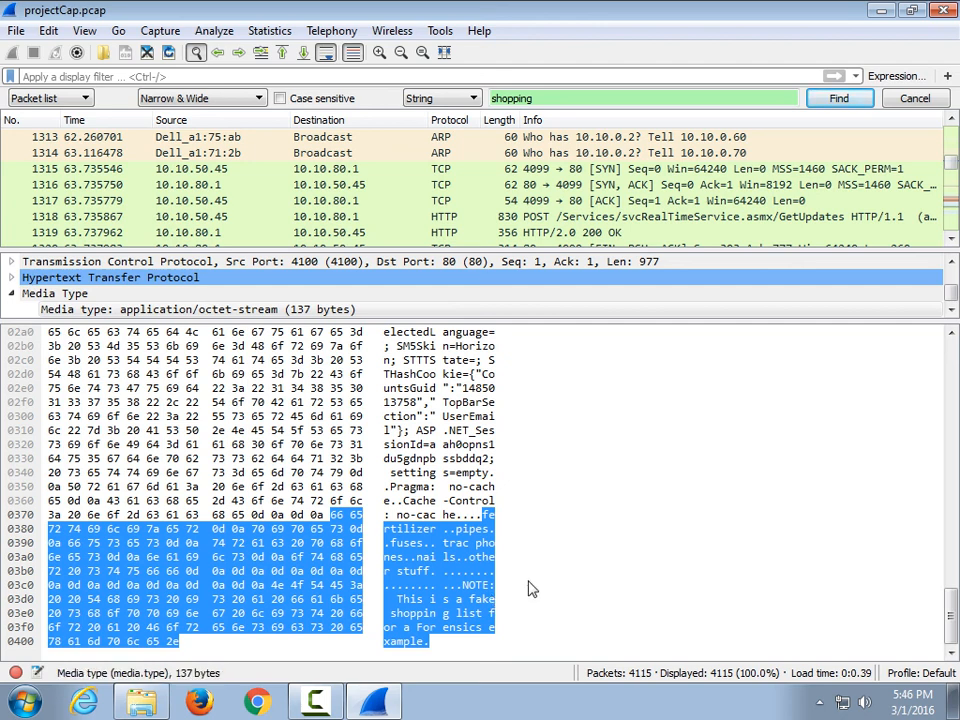
left_click(367, 490)
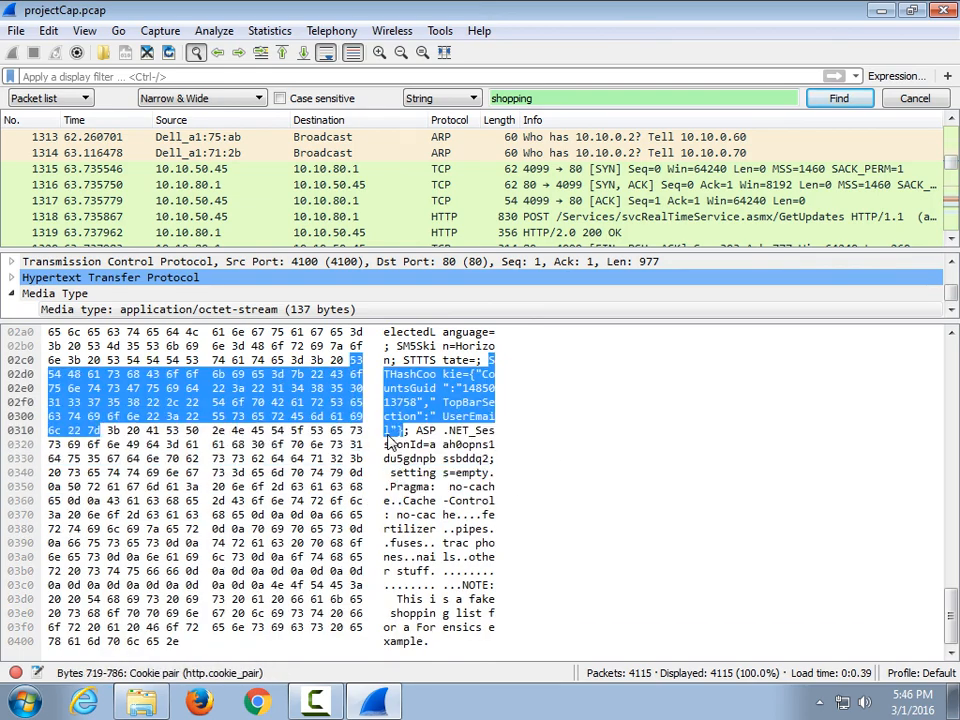
Restore the packet list's height, follow the TCP stream of packet 1331, and remove the resulting stream filter after closing it
left_click_drag(322, 251, 303, 496)
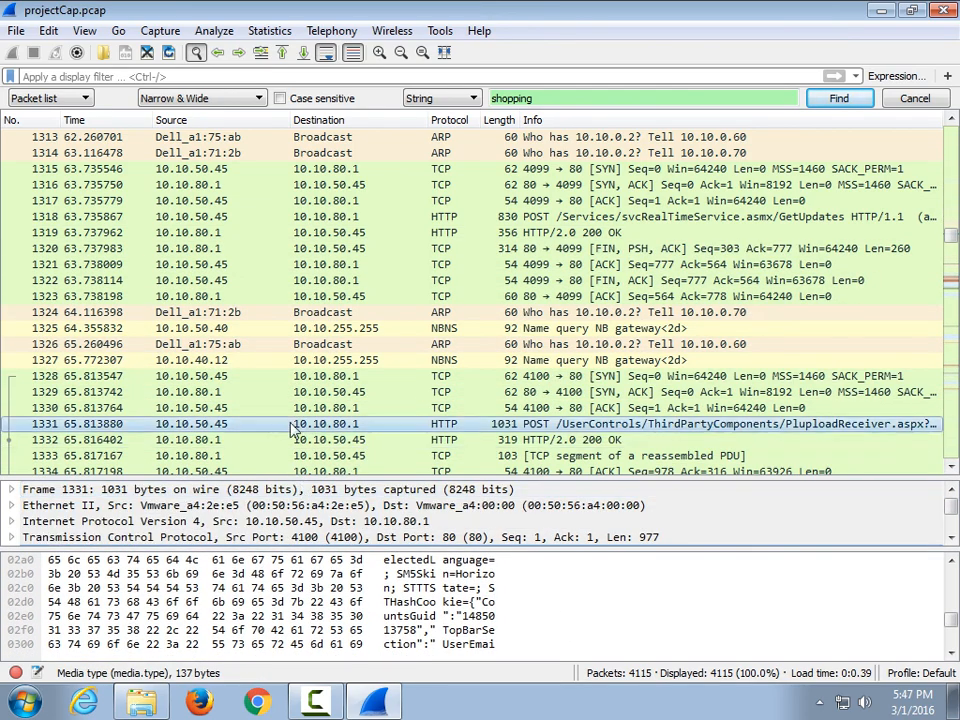
left_click(82, 427)
right_click(85, 427)
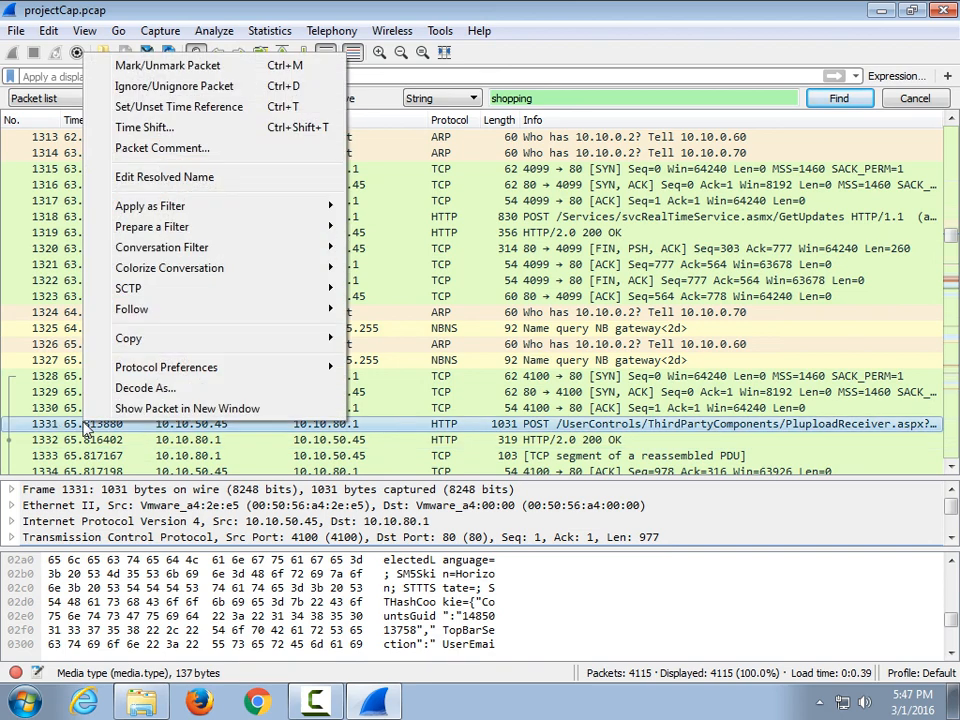
mouse_move(155, 311)
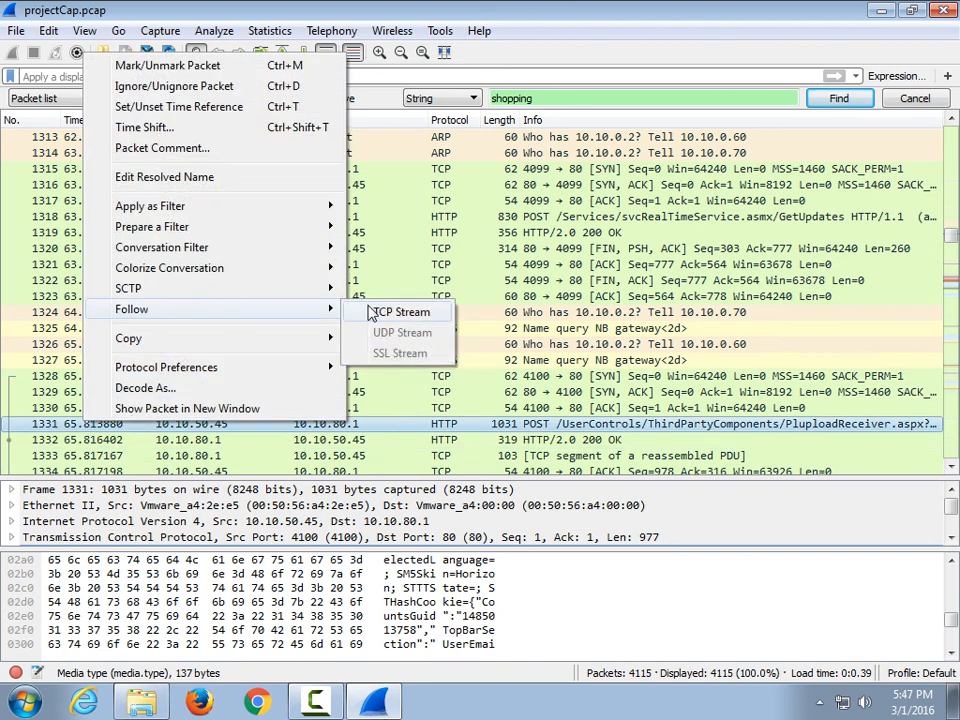
left_click(355, 311)
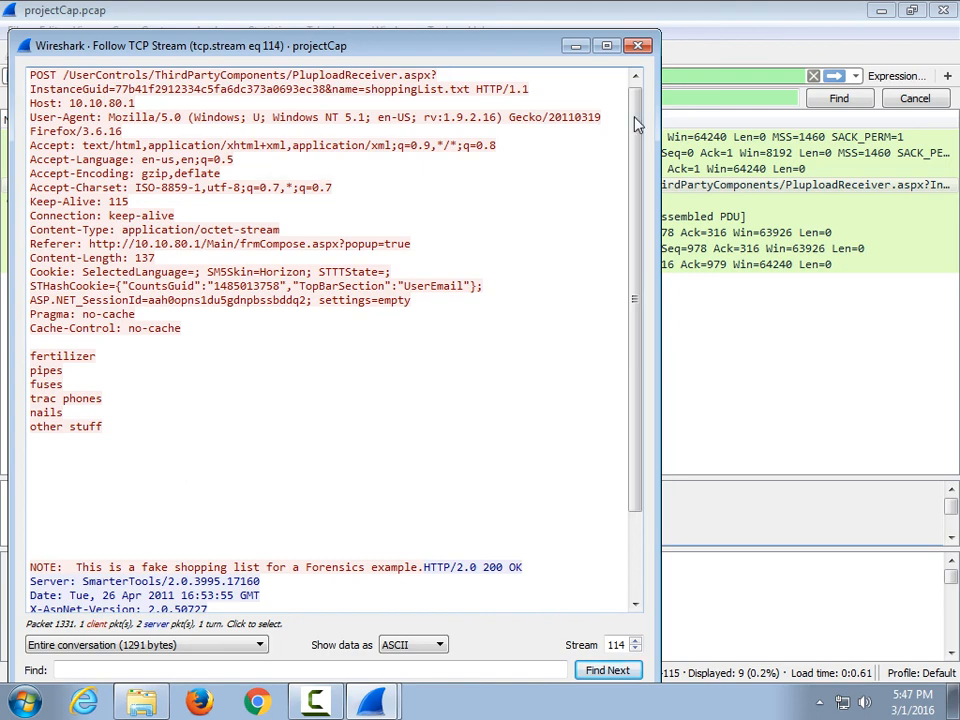
left_click(640, 48)
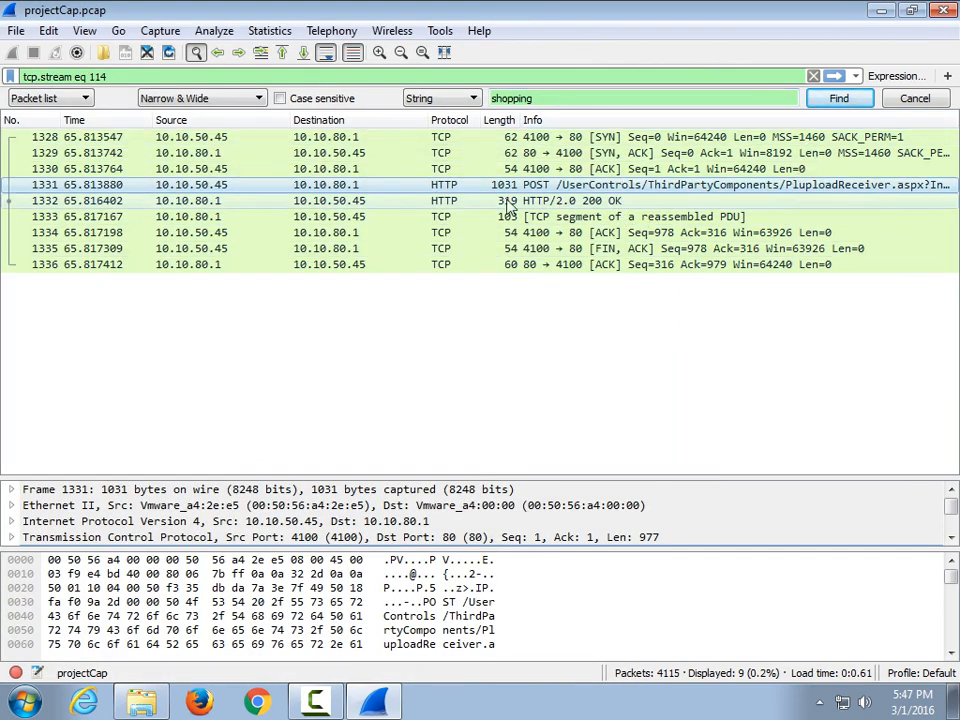
left_click(813, 76)
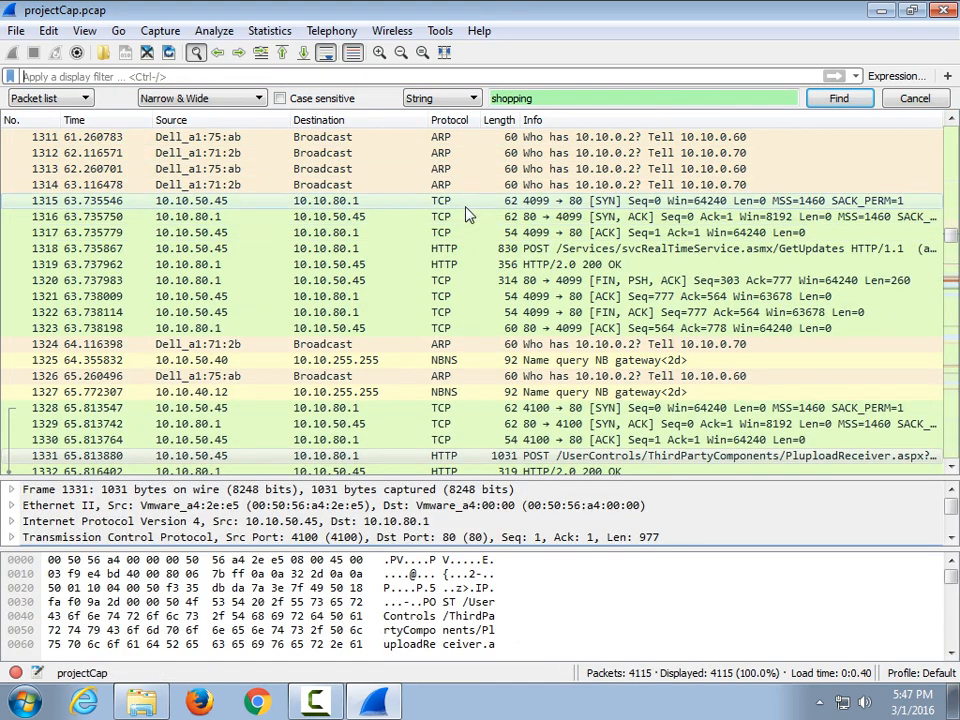
Sort the packet list by protocol and select the DNS query for bombmp3.com
left_click(452, 121)
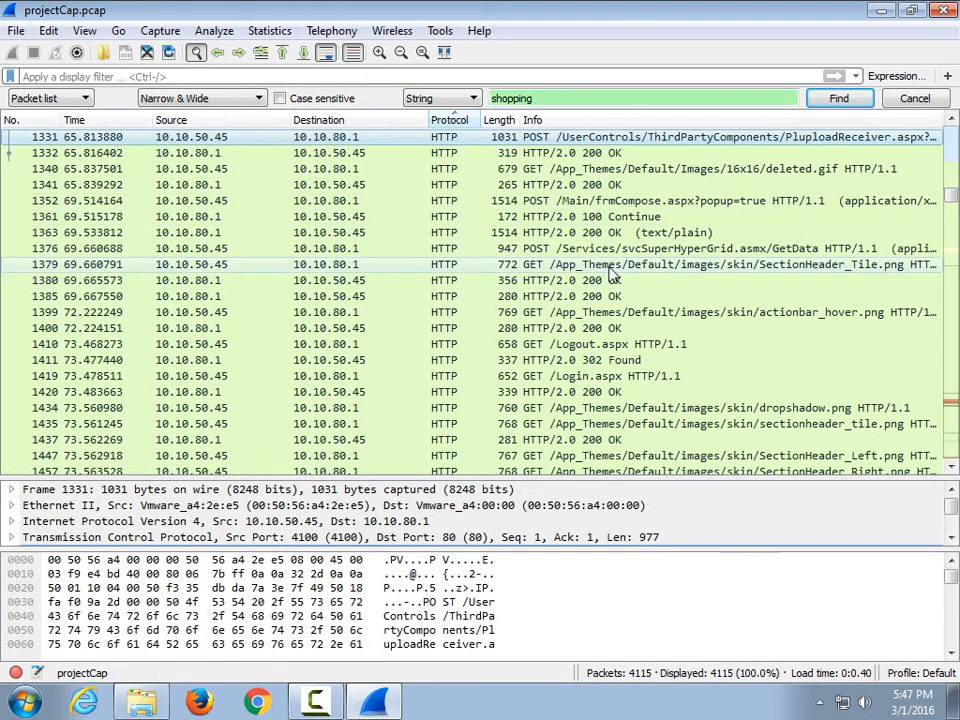
left_click_drag(951, 197, 953, 161)
left_click(655, 218)
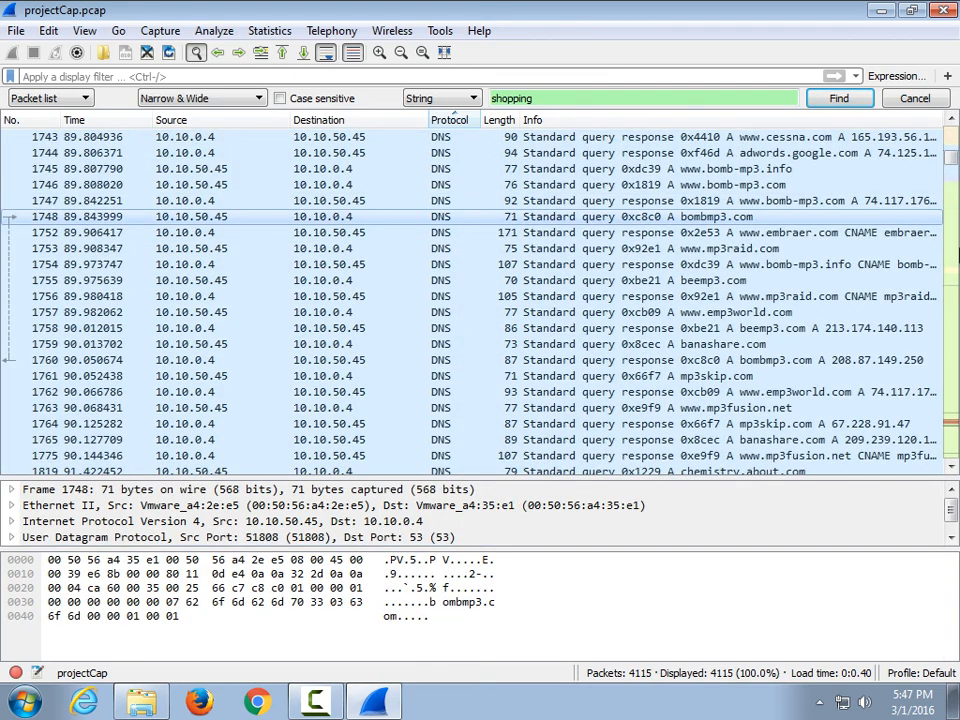
Step back and forth through the DNS packets around the bombmp3.com query to review the requested domain names
key("Down")
key("Down")
key("Down")
key("Down")
key("Down")
key("Down")
key("Down")
key("Down")
key("Down")
key("Down")
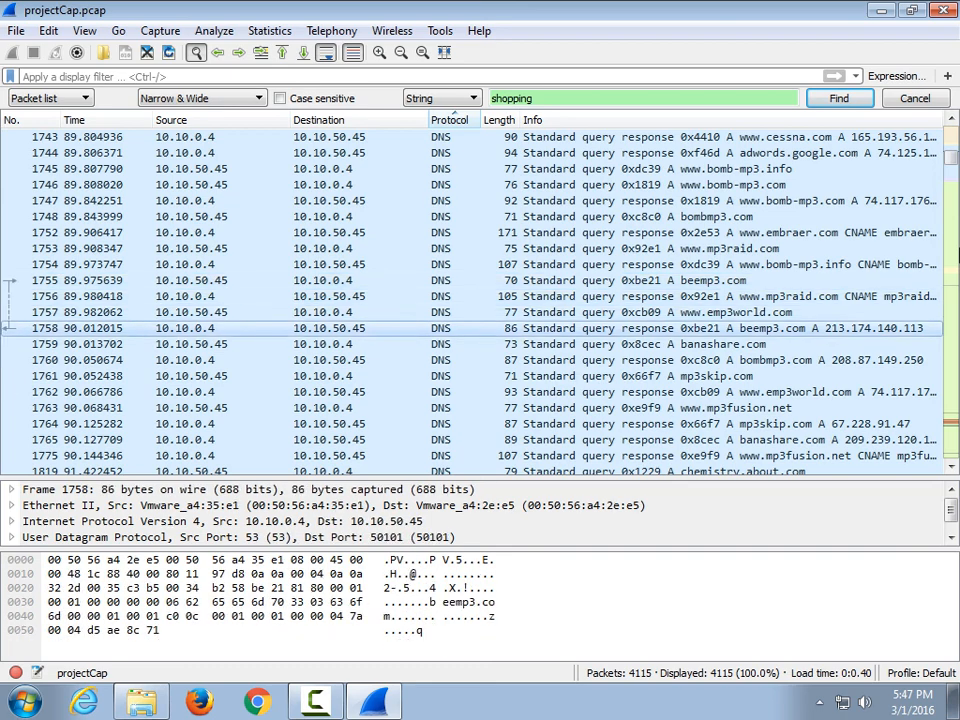
key("Up")
key("Up")
key("Up")
key("Up")
key("Up")
key("Up")
key("Up")
key("Up")
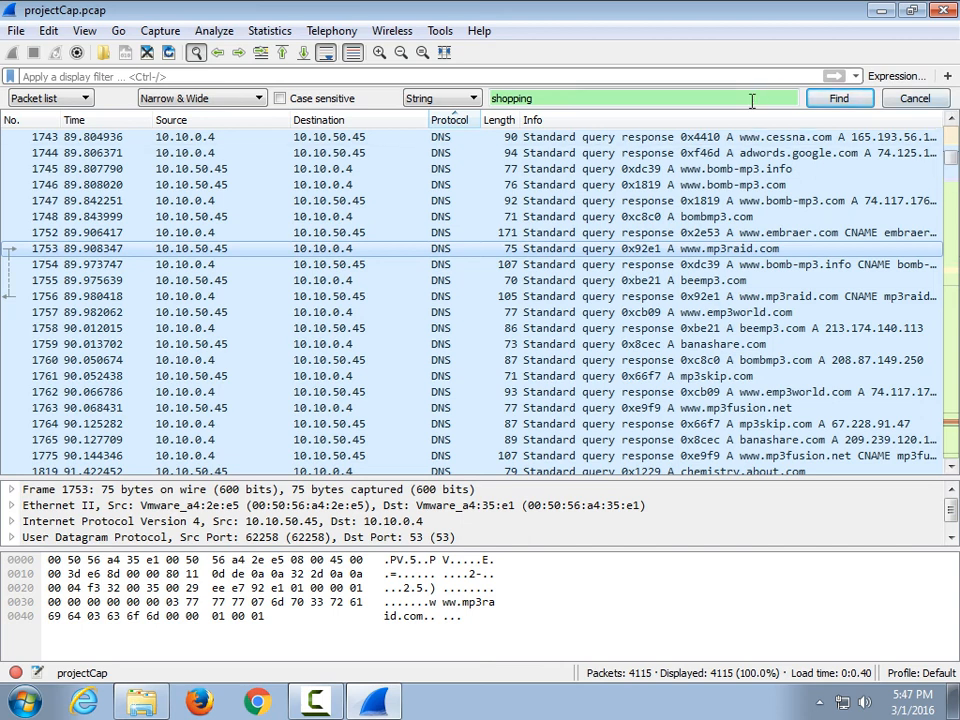
left_click(670, 170)
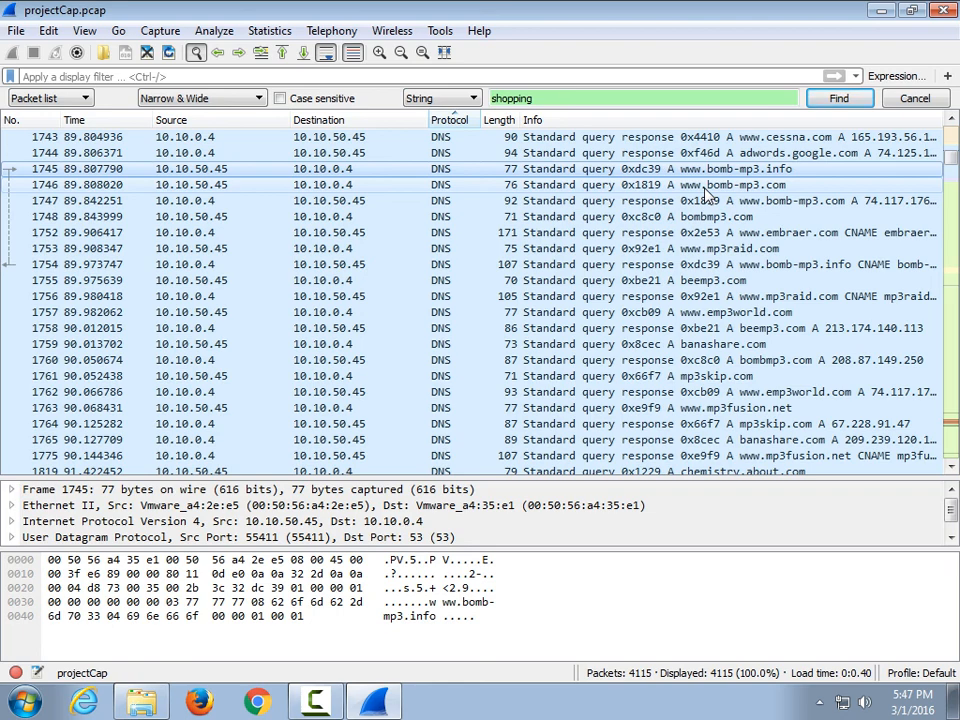
key("Down")
key("Down")
key("Down")
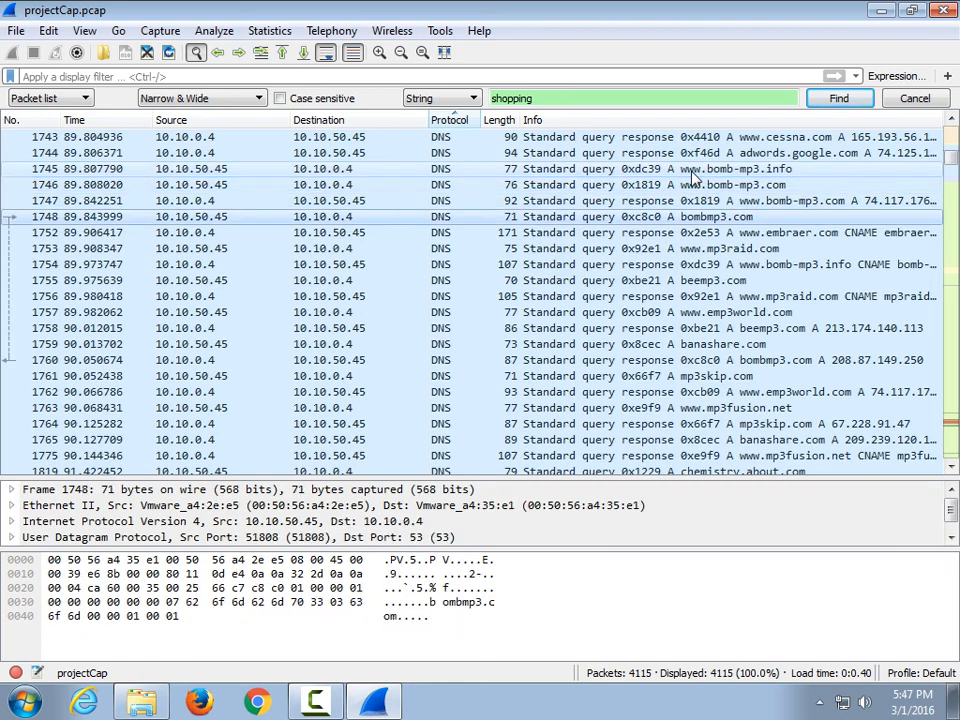
key("Down")
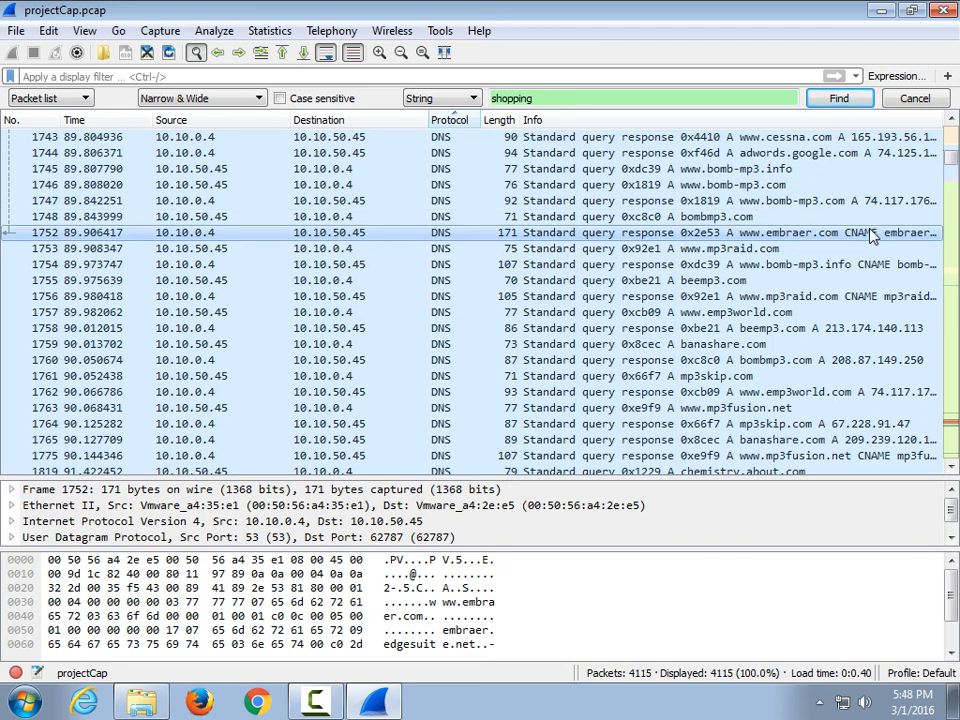
key("super")
type("cm")
key("Return")
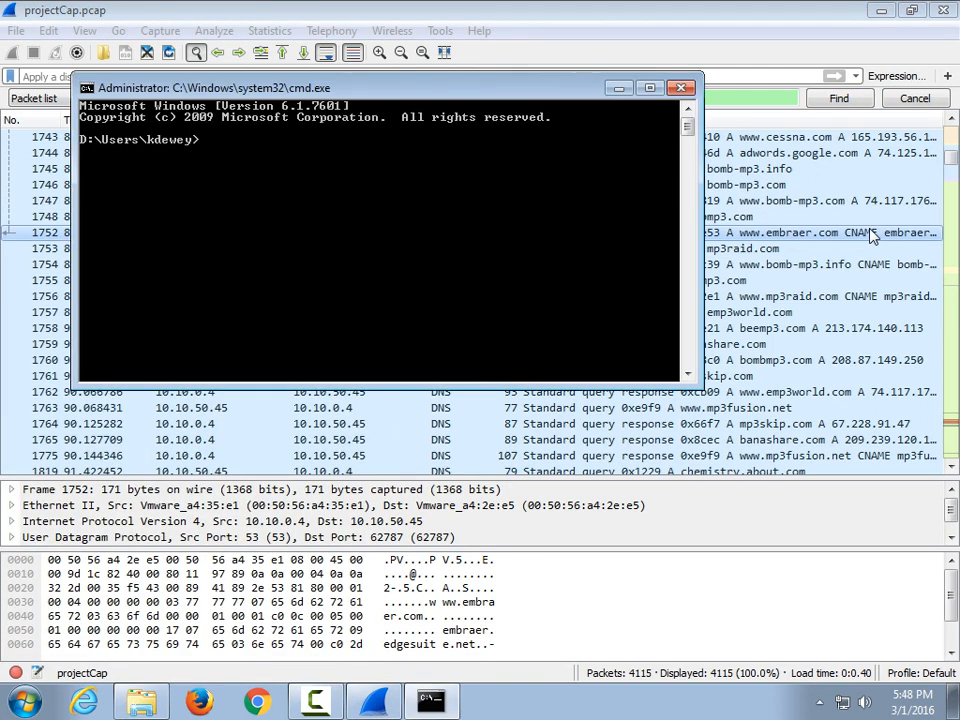
type("nslookup www.google.com")
key("Return")
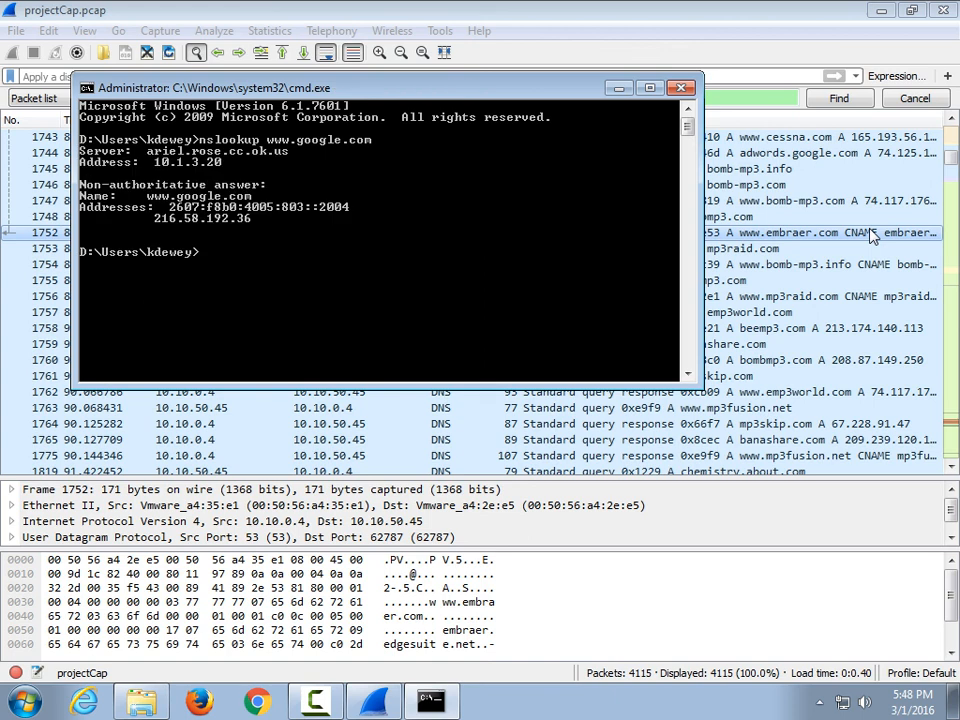
key("Up")
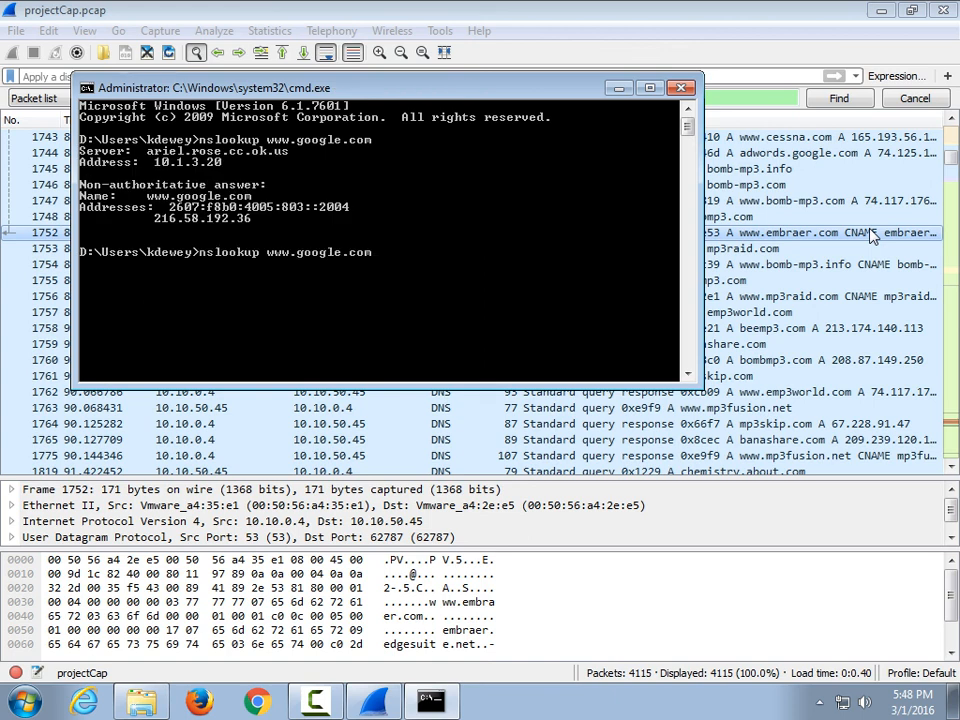
key("BackSpace")
key("BackSpace")
key("BackSpace")
key("BackSpace")
key("BackSpace")
key("BackSpace")
key("BackSpace")
key("BackSpace")
key("BackSpace")
key("BackSpace")
type("rose.edu")
key("Return")
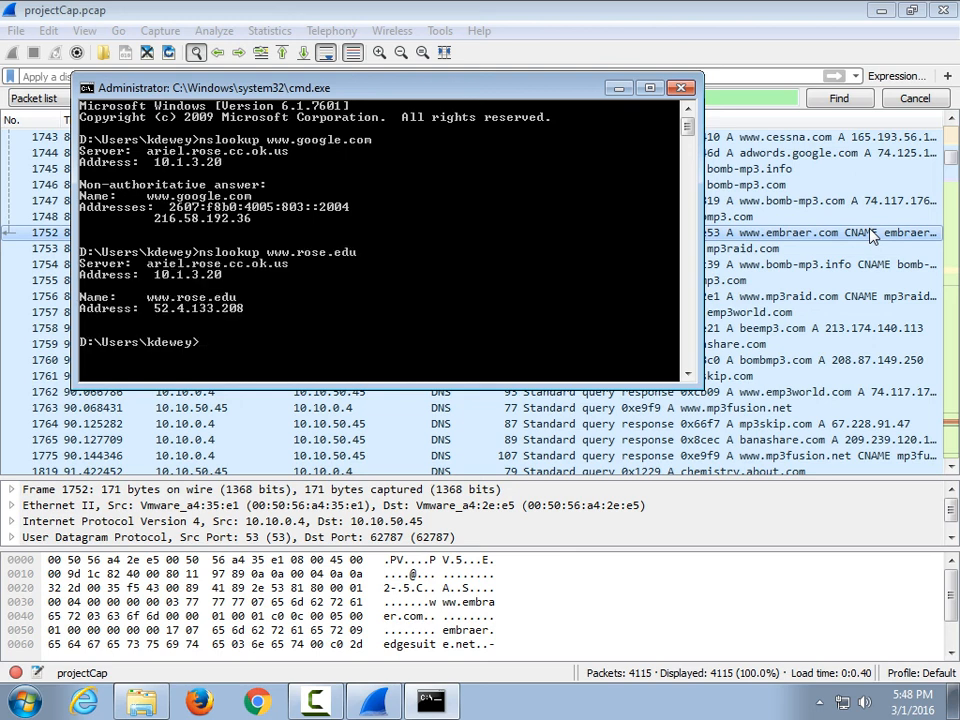
key("Up")
key("Left")
key("Left")
key("Left")
key("Left")
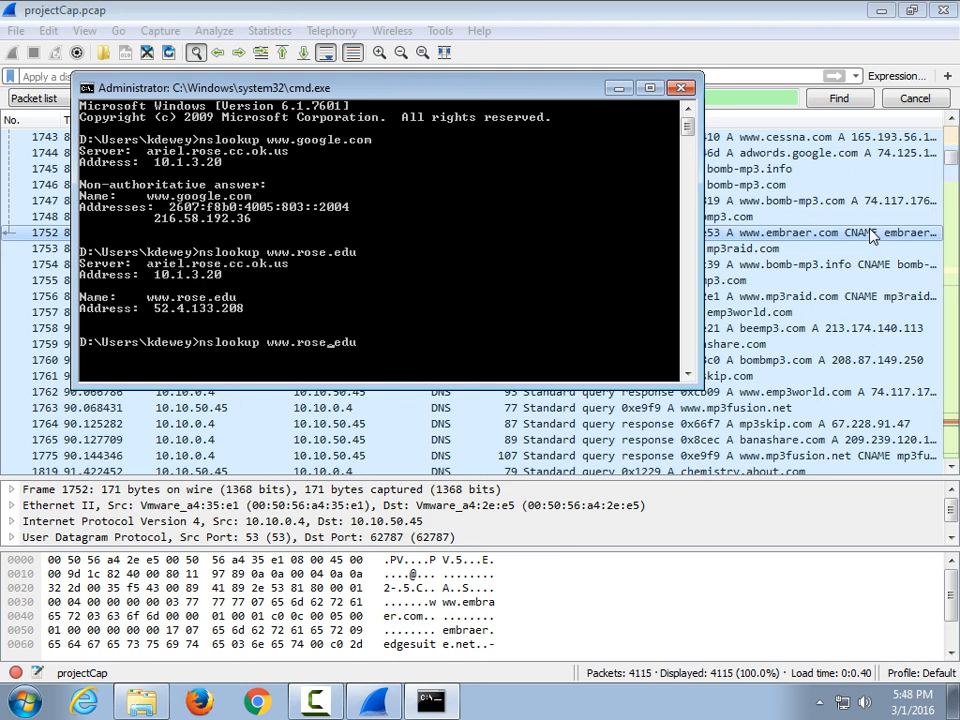
key("BackSpace")
key("BackSpace")
key("BackSpace")
key("BackSpace")
type("ebay")
key("Return")
key("Up")
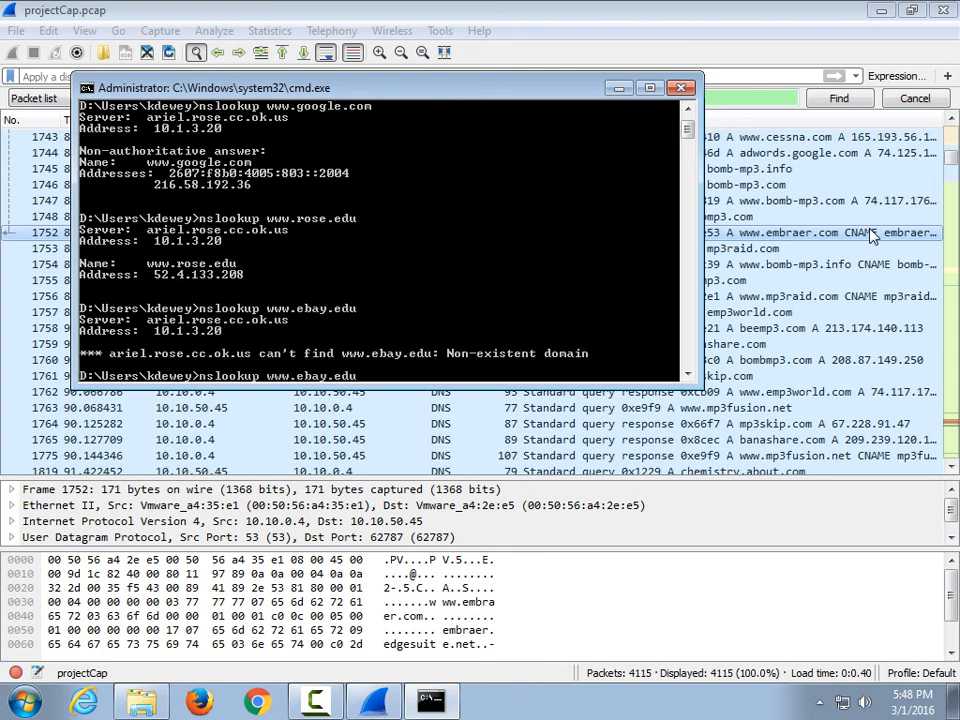
key("BackSpace")
key("BackSpace")
key("BackSpace")
type("com")
key("Return")
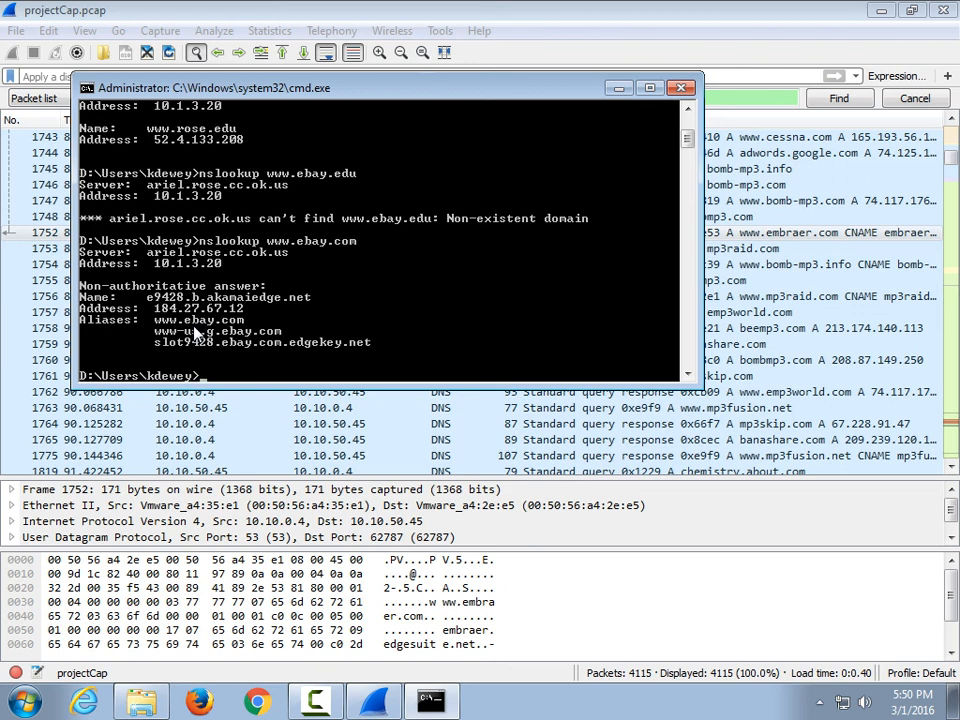
type("exit")
key("Return")
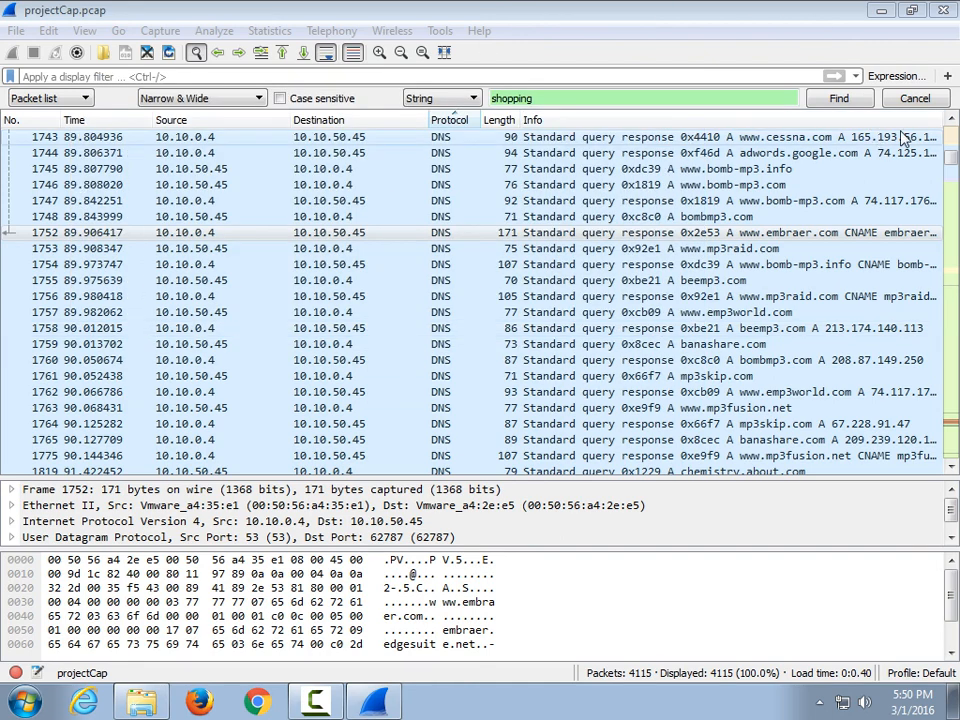
Search the packet list for the string "cname", starting from packet 3 near the beginning
left_click_drag(952, 158, 952, 120)
left_click(484, 153)
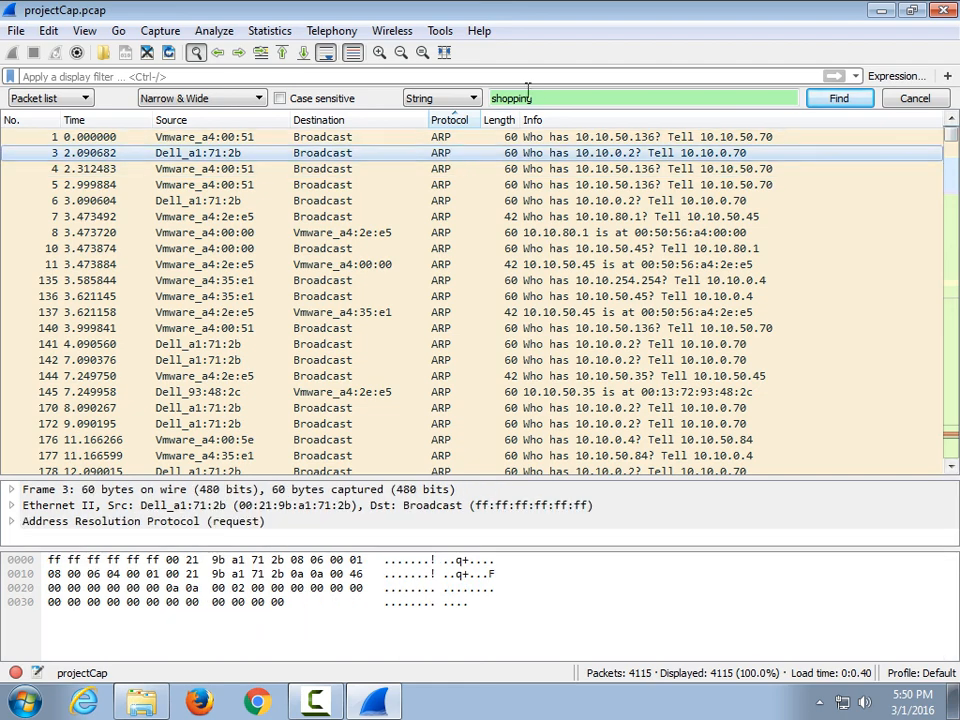
left_click_drag(560, 98, 477, 98)
type("d")
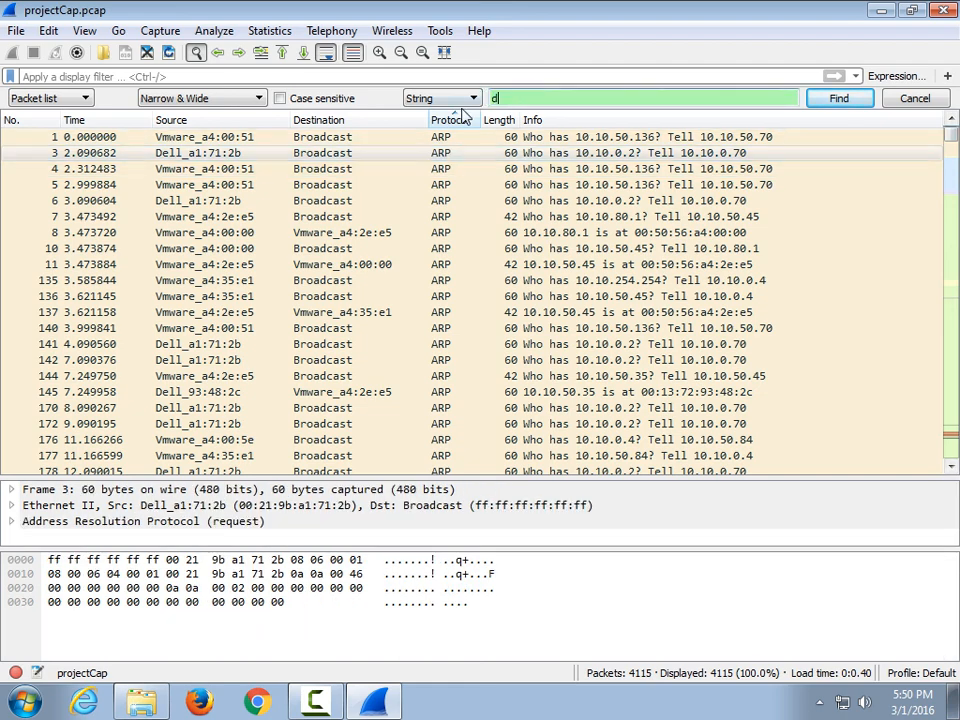
key("BackSpace")
type("dnam3")
key("Return")
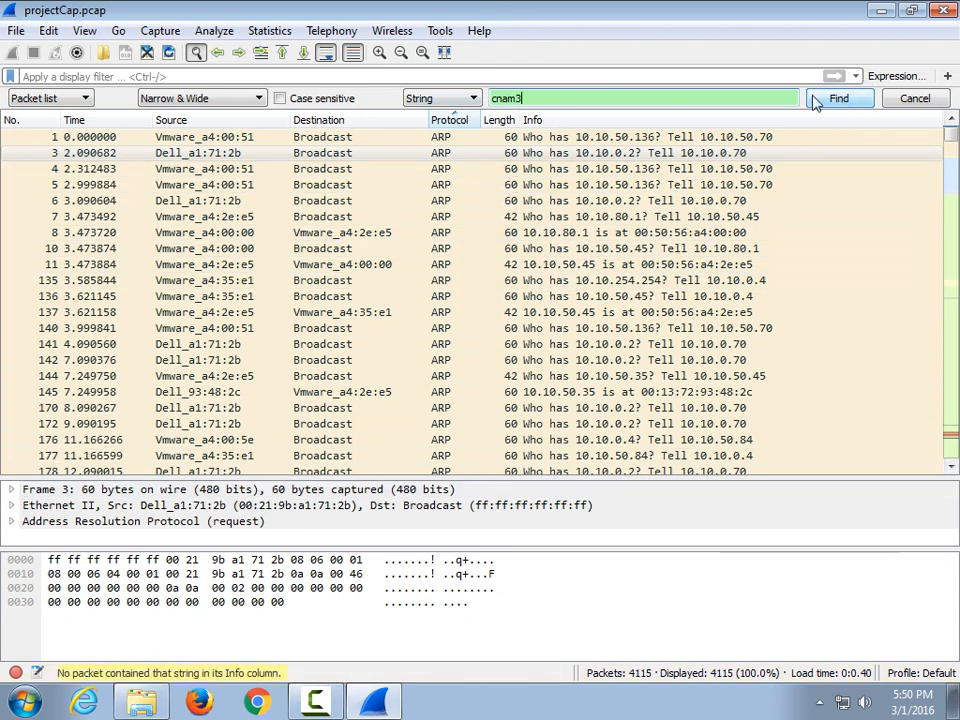
key("BackSpace")
type("e")
left_click(828, 99)
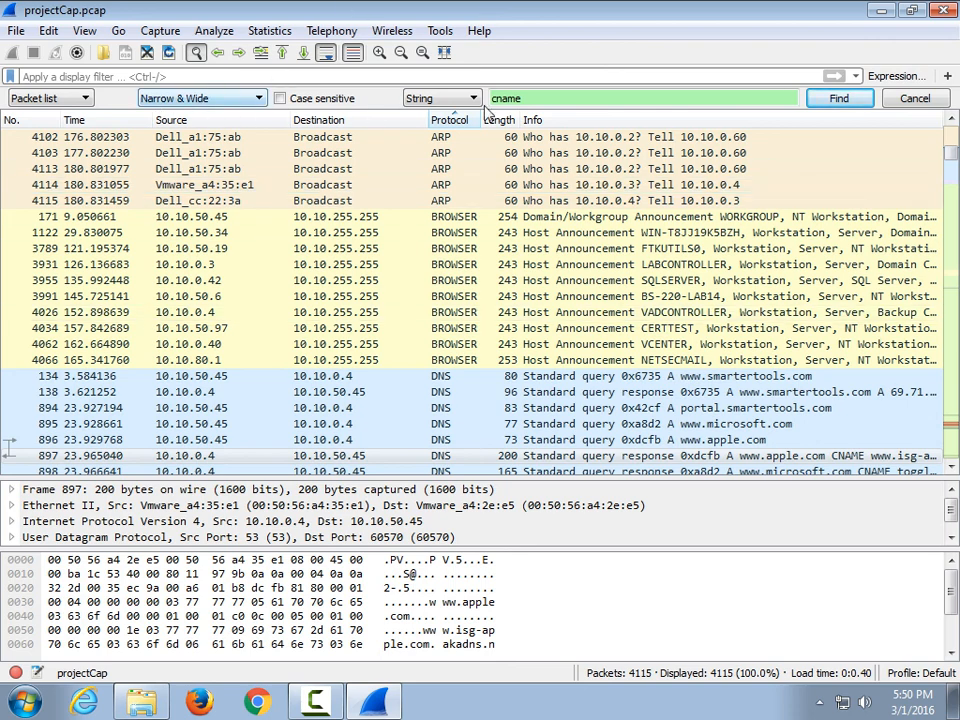
Close and reopen the packet search bar and show its available search types
left_click(49, 32)
left_click(70, 67)
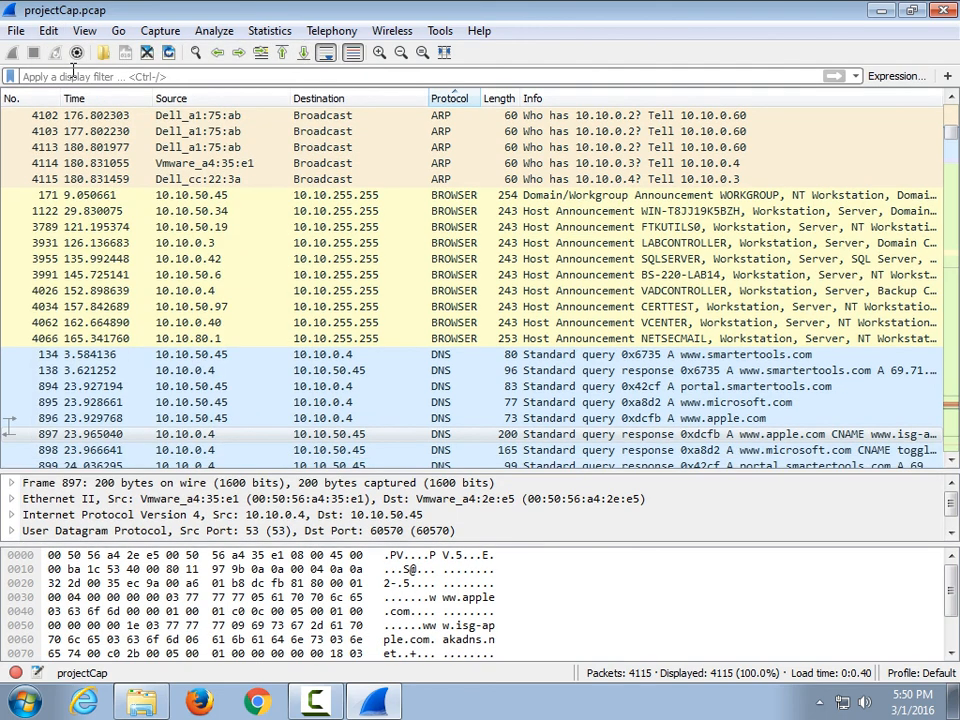
left_click(48, 31)
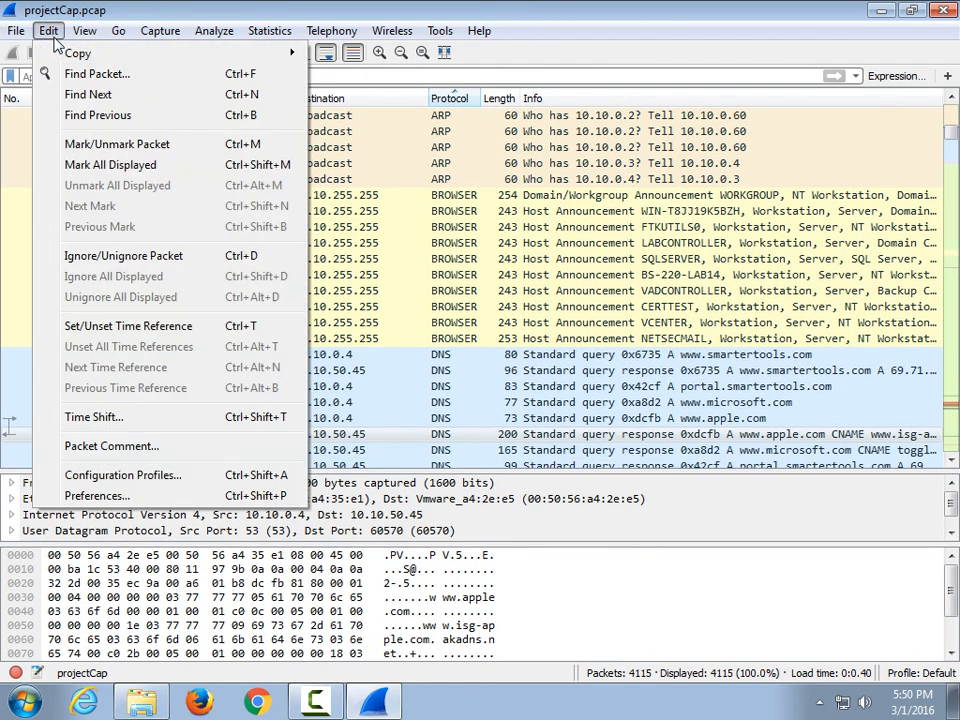
left_click(78, 76)
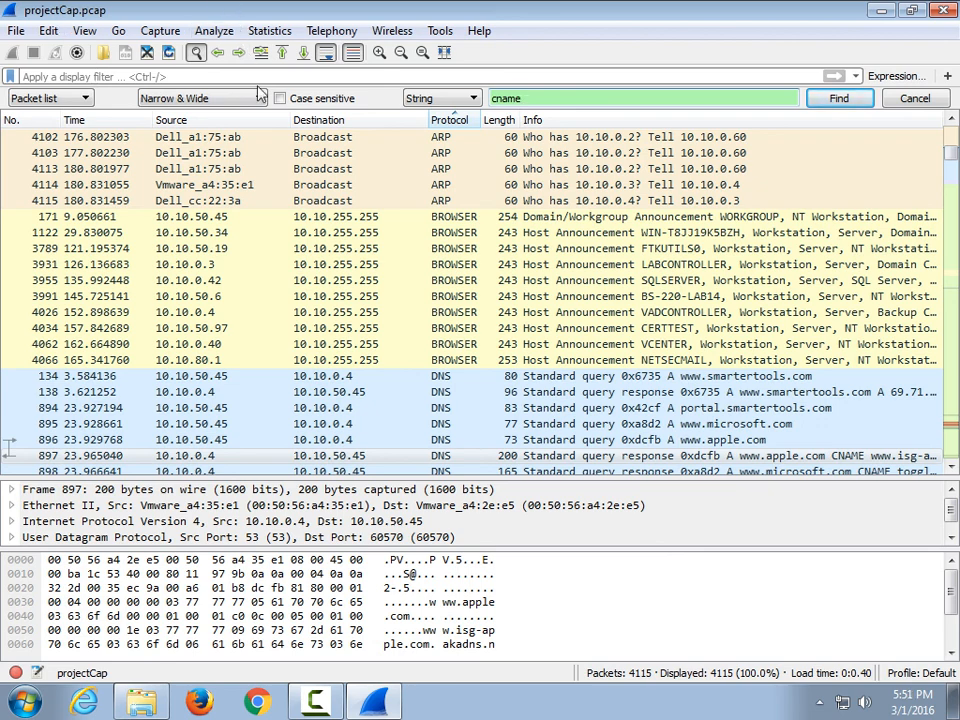
left_click(472, 98)
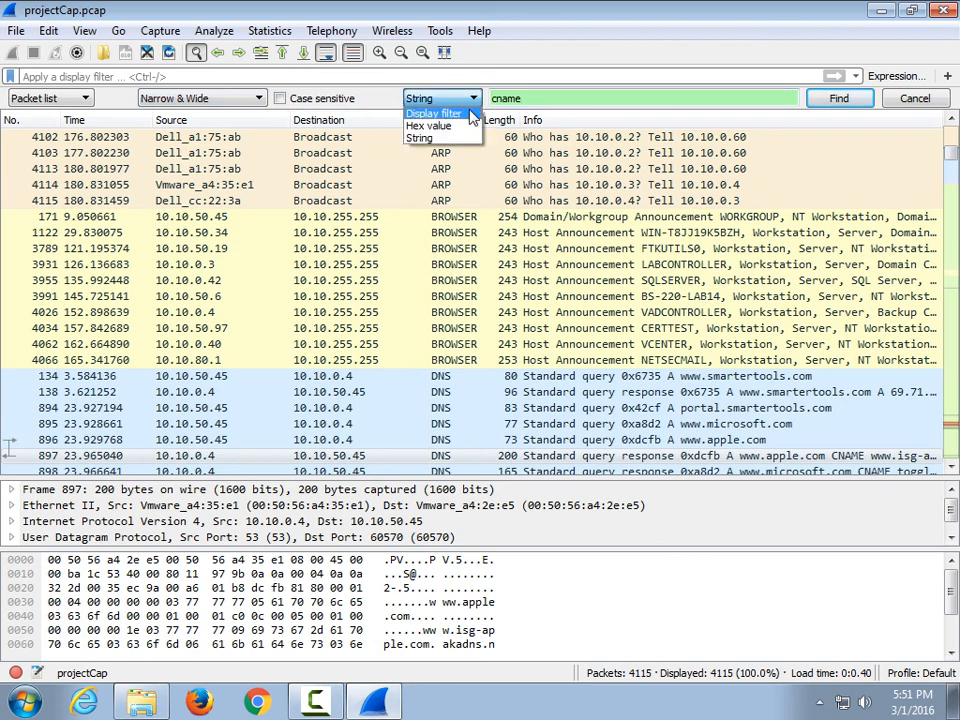
left_click(345, 378)
right_click(348, 383)
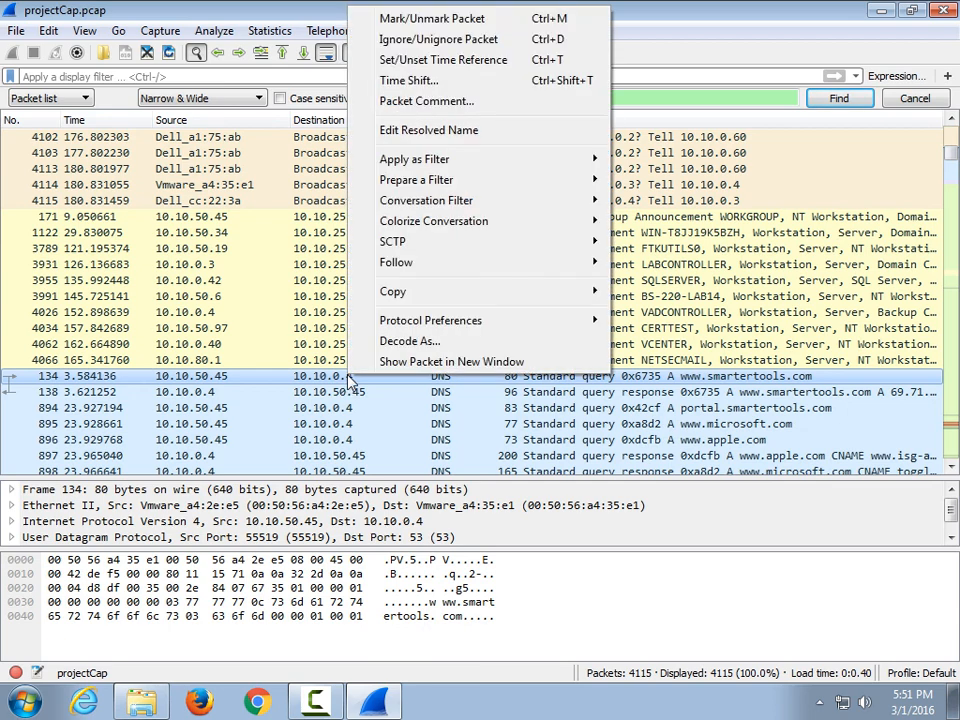
mouse_move(420, 265)
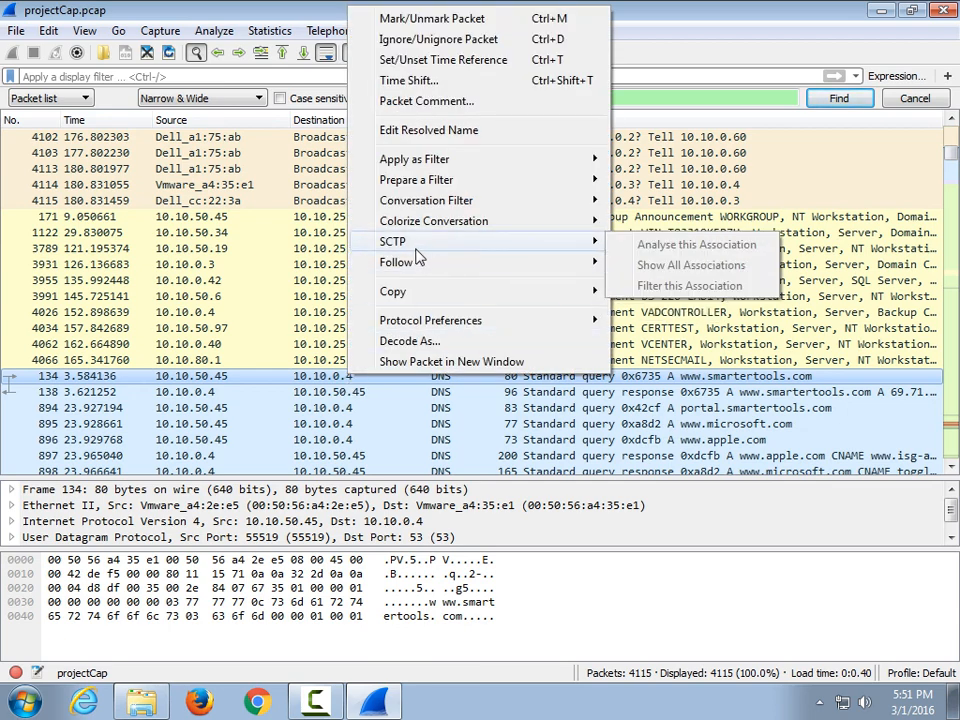
left_click(290, 264)
left_click(381, 376)
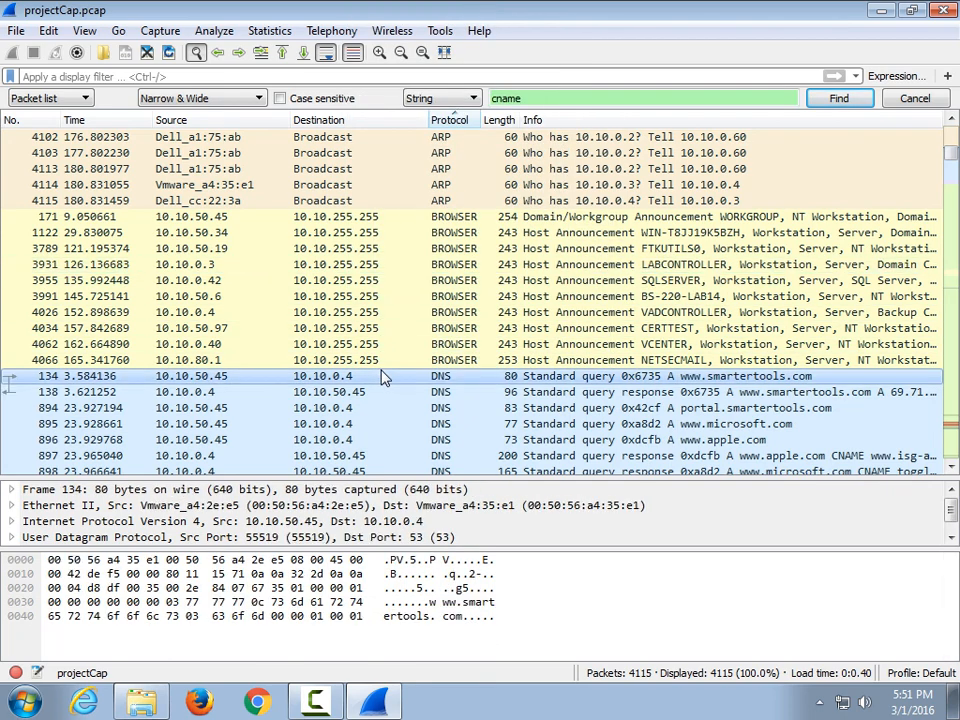
right_click(381, 378)
mouse_move(519, 241)
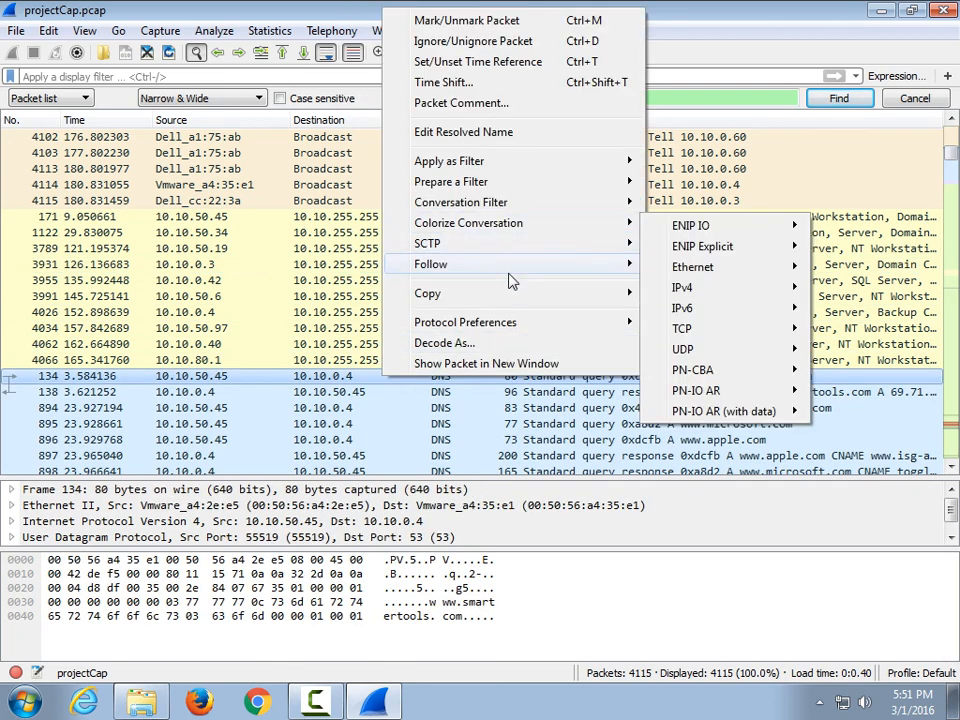
mouse_move(515, 268)
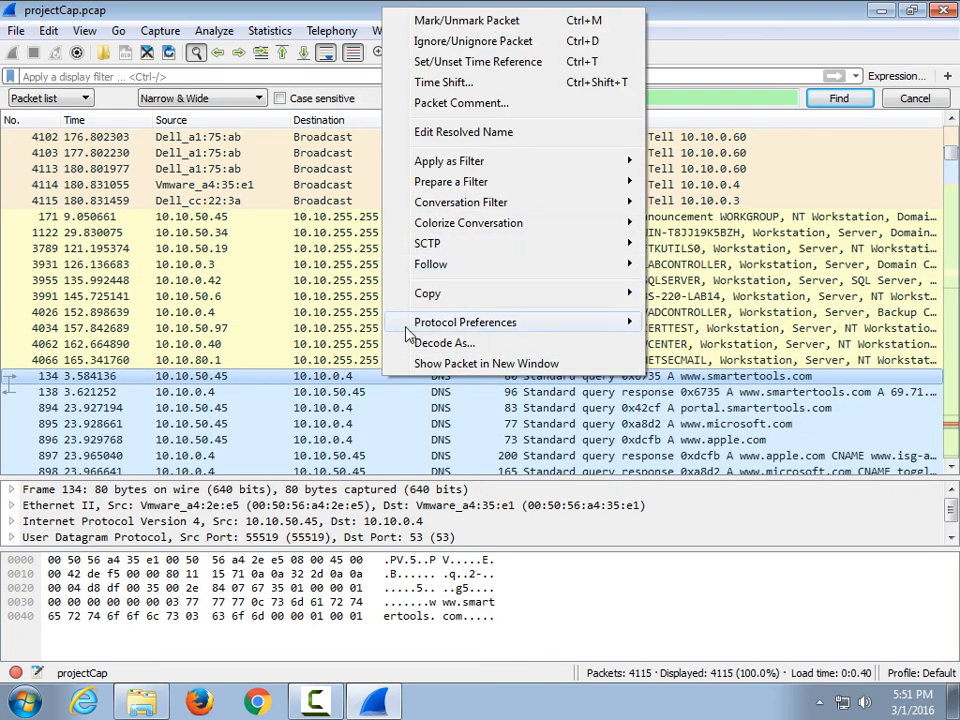
left_click(368, 329)
Follow the TCP stream of packet 645, review its contents, and clear the resulting stream filter
left_click_drag(950, 155, 952, 268)
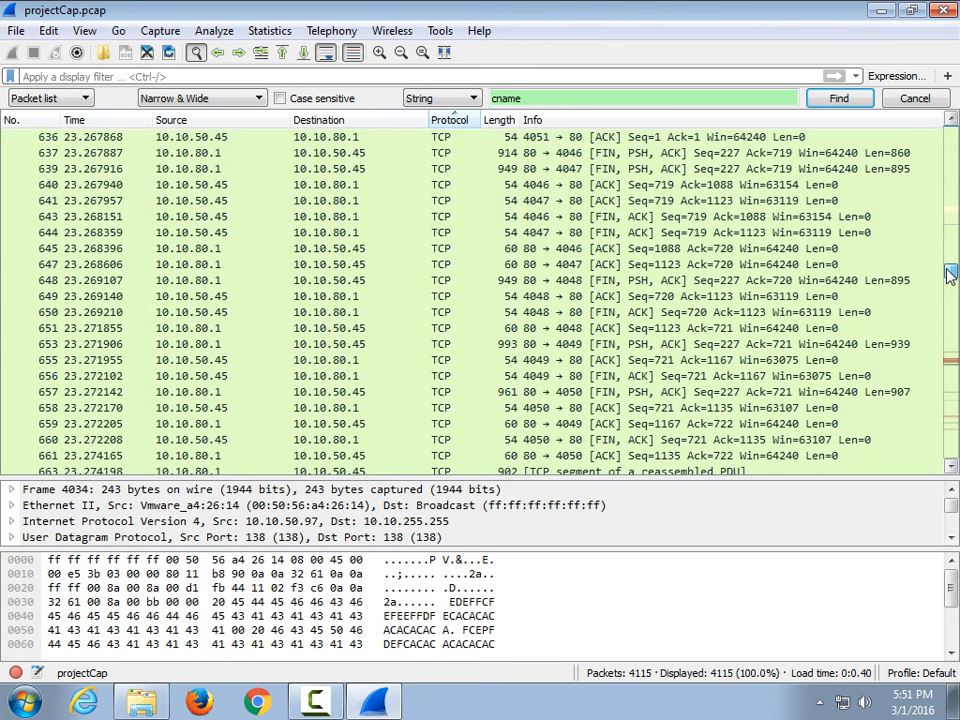
left_click(345, 249)
right_click(346, 251)
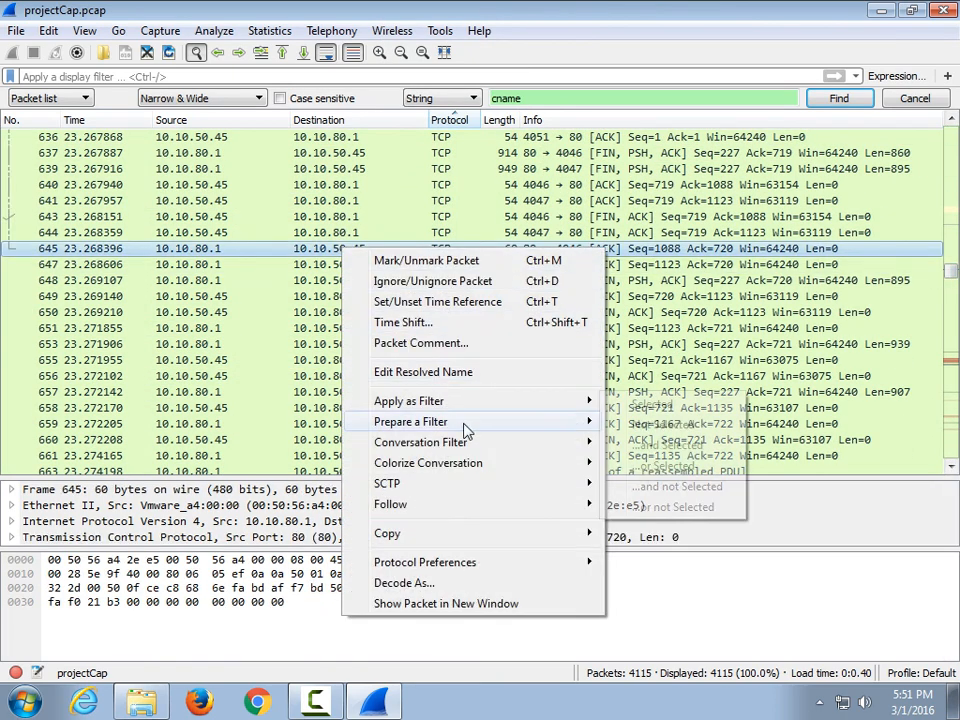
mouse_move(480, 514)
left_click(659, 508)
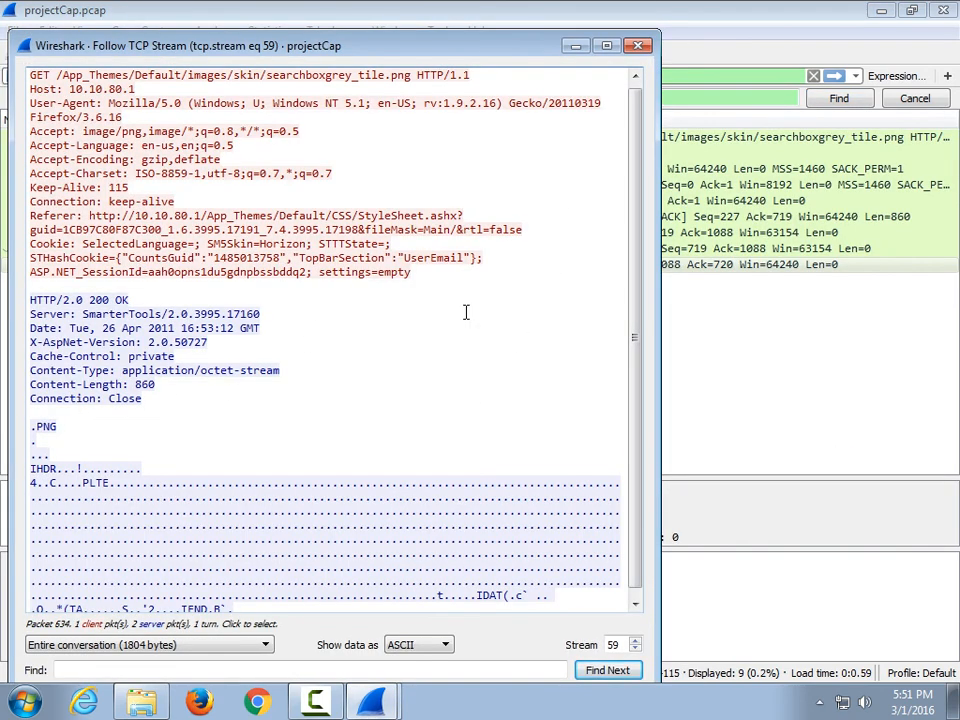
scroll(473, 237, "down", 1)
scroll(636, 240, "up", 1)
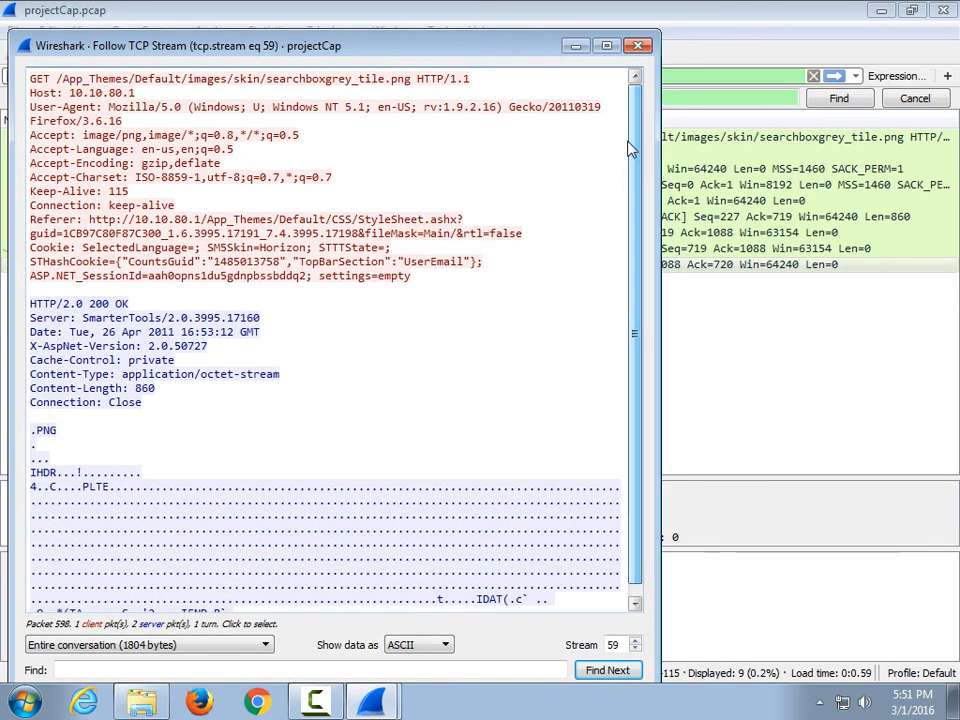
left_click(638, 45)
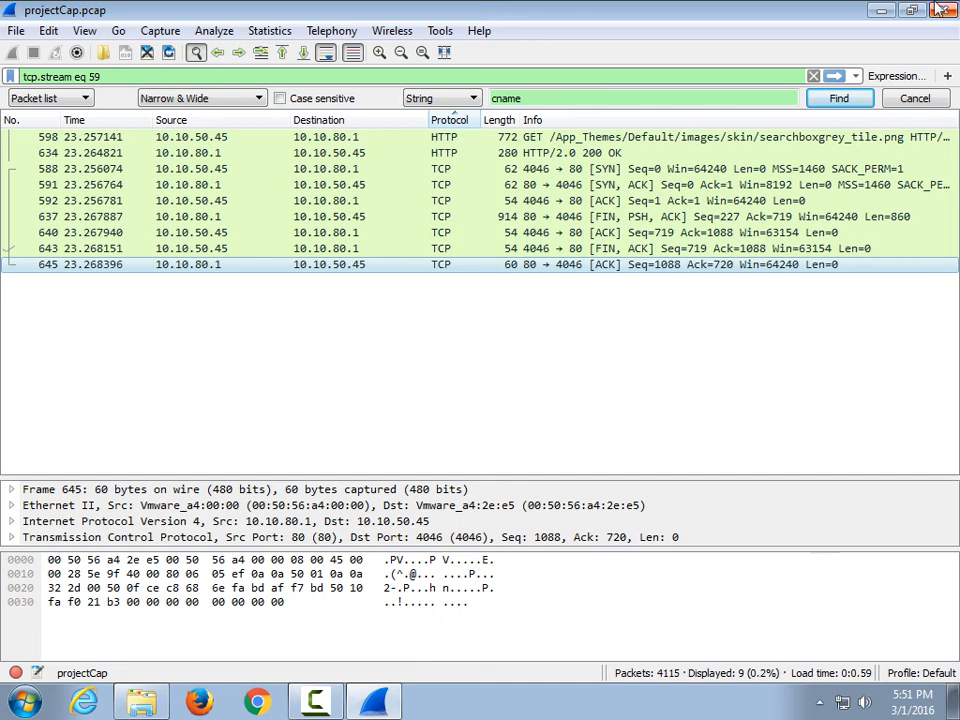
left_click(813, 76)
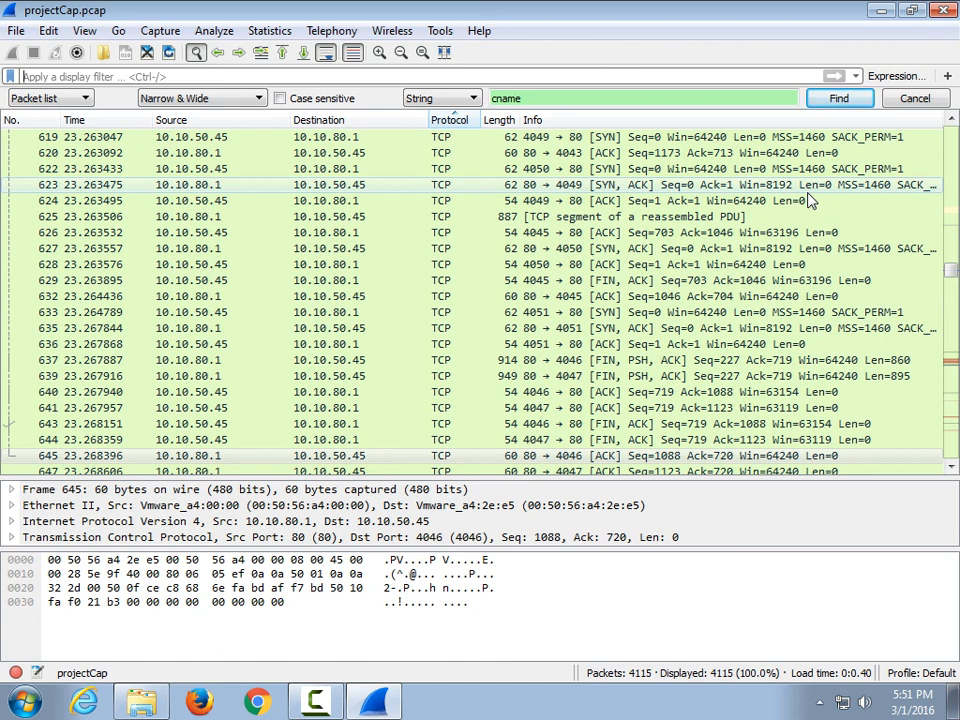
Mark TCP packet 626 as ignored in the packet list
left_click(404, 236)
right_click(404, 245)
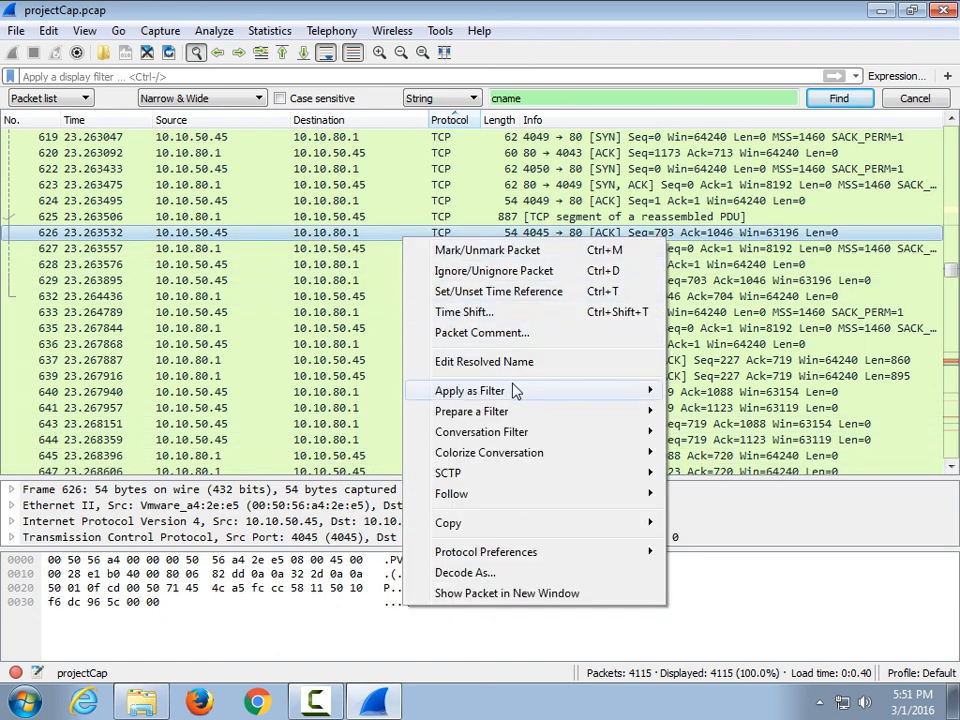
mouse_move(551, 391)
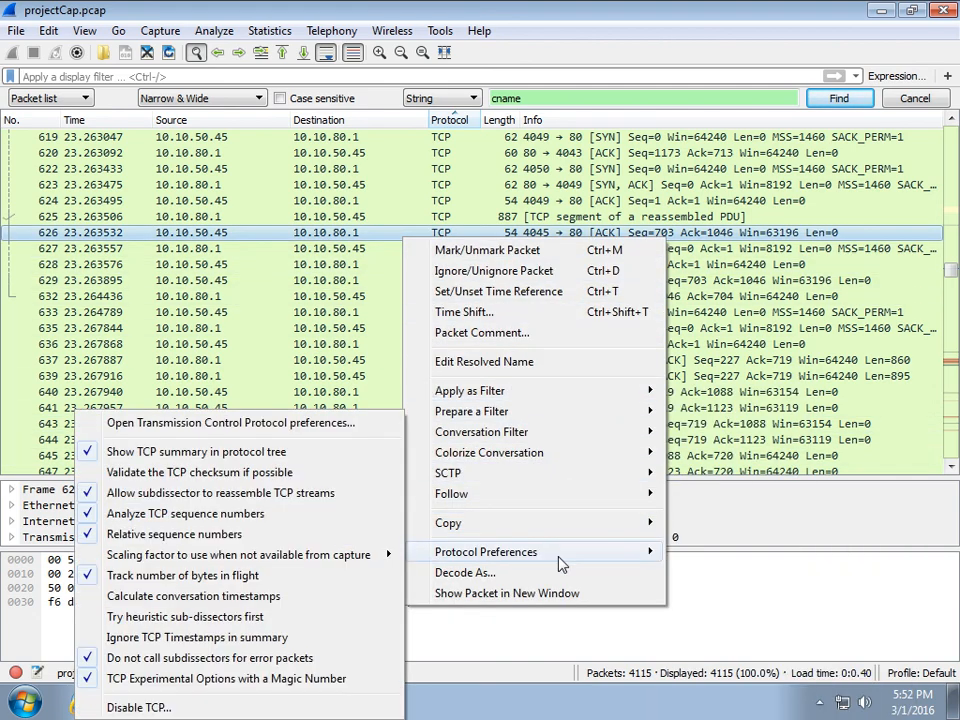
mouse_move(545, 508)
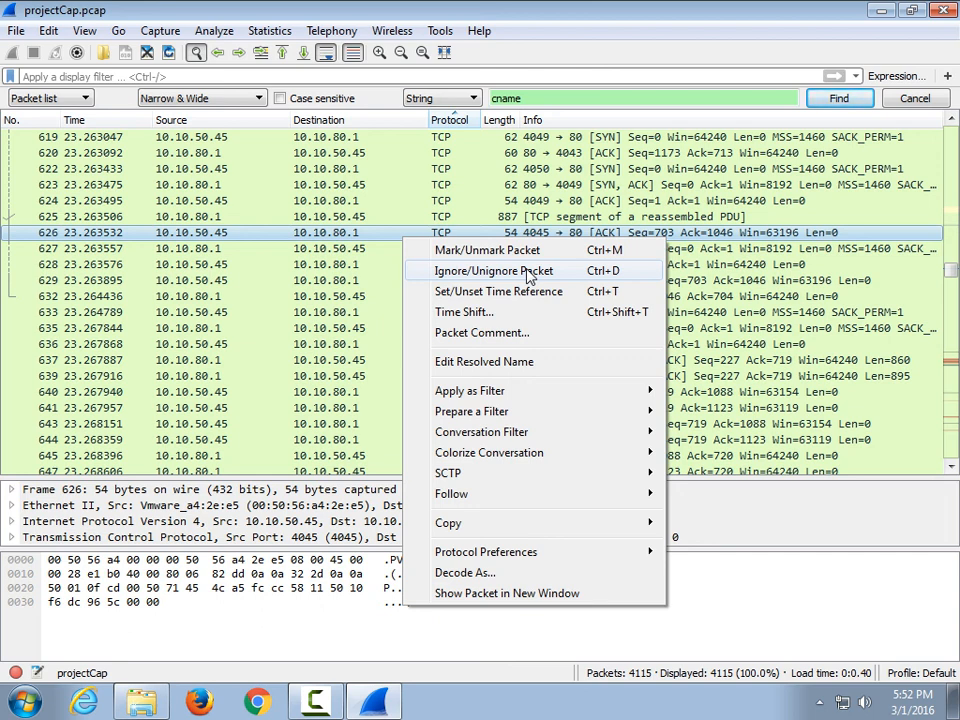
left_click(530, 273)
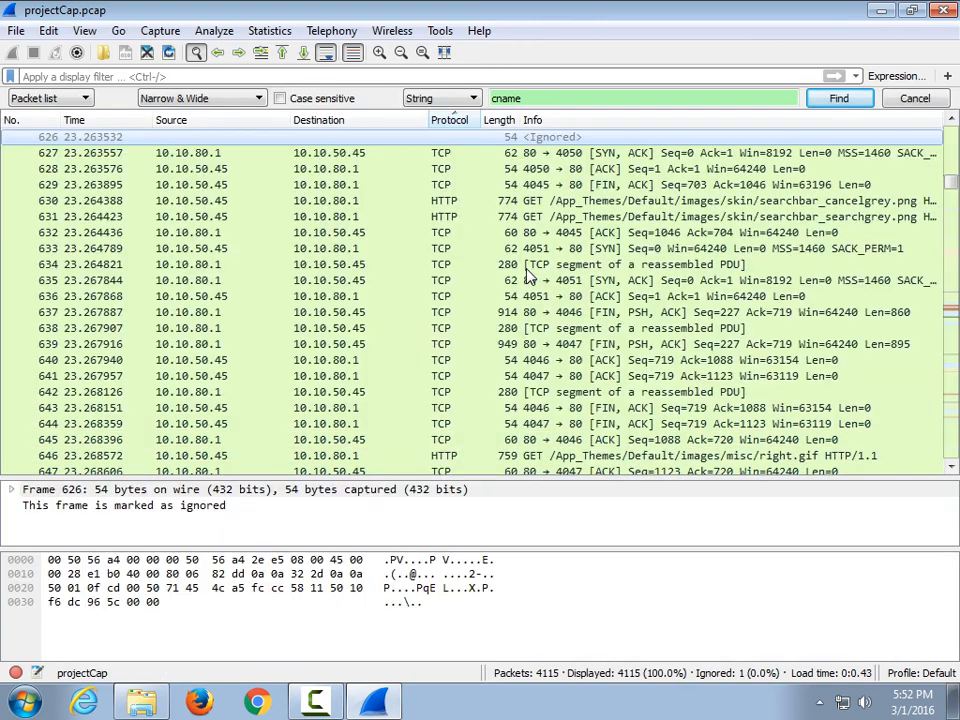
Unignore packet 626 to restore it in the packet list
scroll(515, 280, "up", 2)
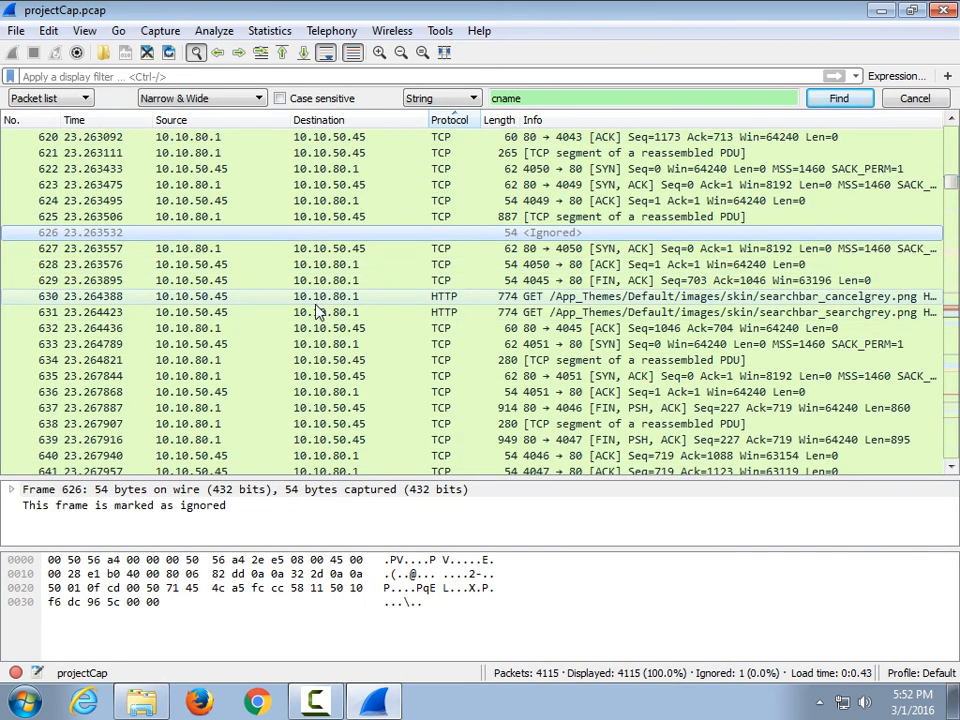
left_click(293, 265)
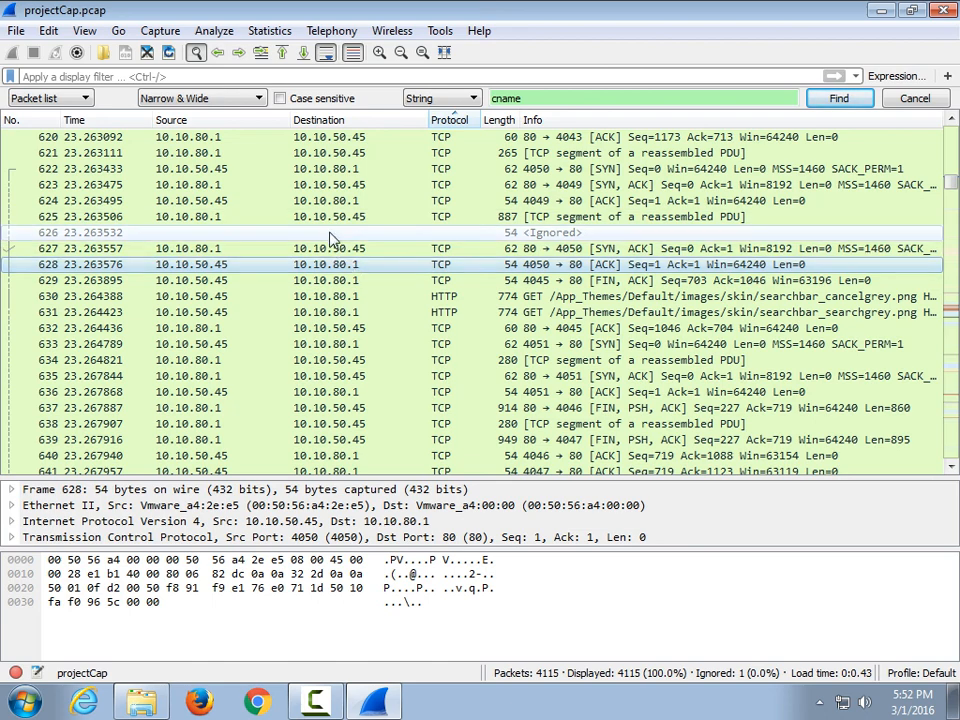
left_click(330, 232)
right_click(330, 233)
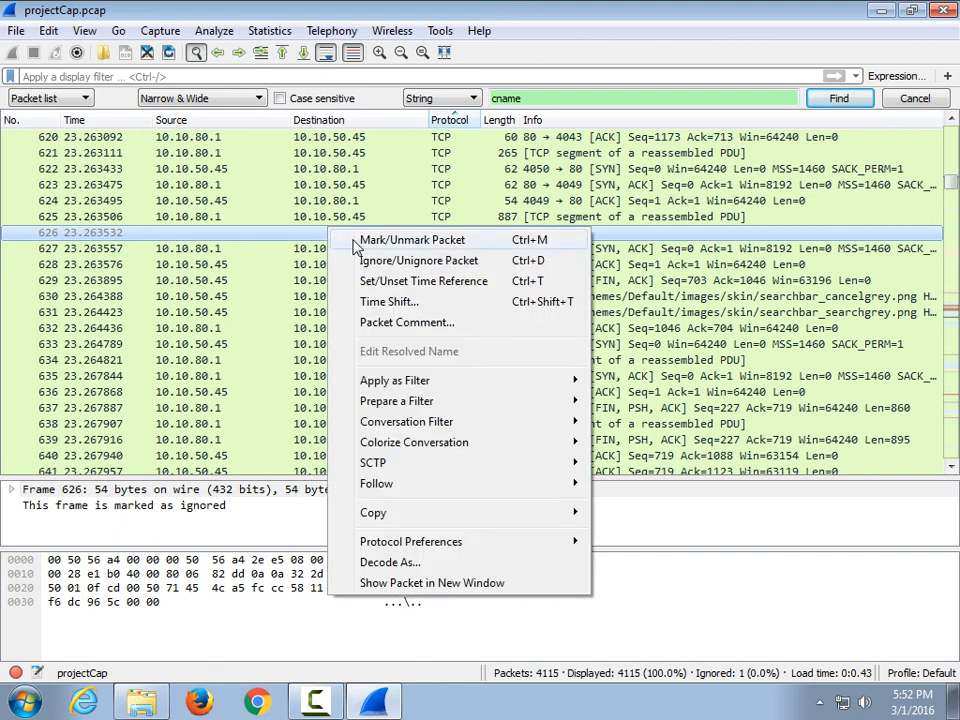
left_click(362, 260)
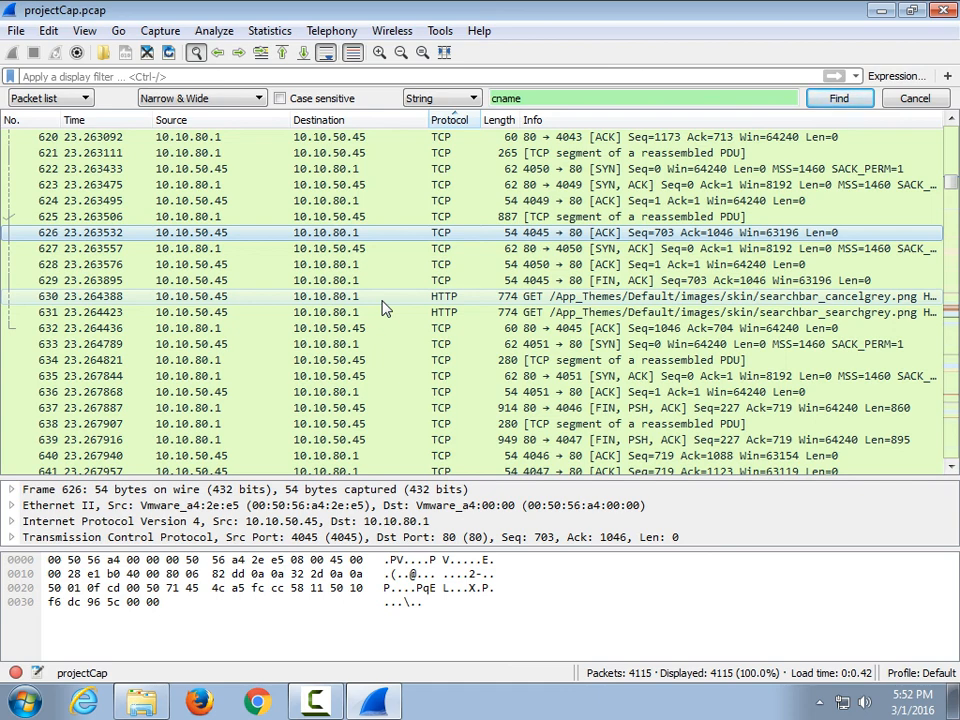
Follow the TCP stream of packet 626 and close the stream window, keeping the stream filter applied
right_click(340, 237)
mouse_move(447, 452)
mouse_move(395, 490)
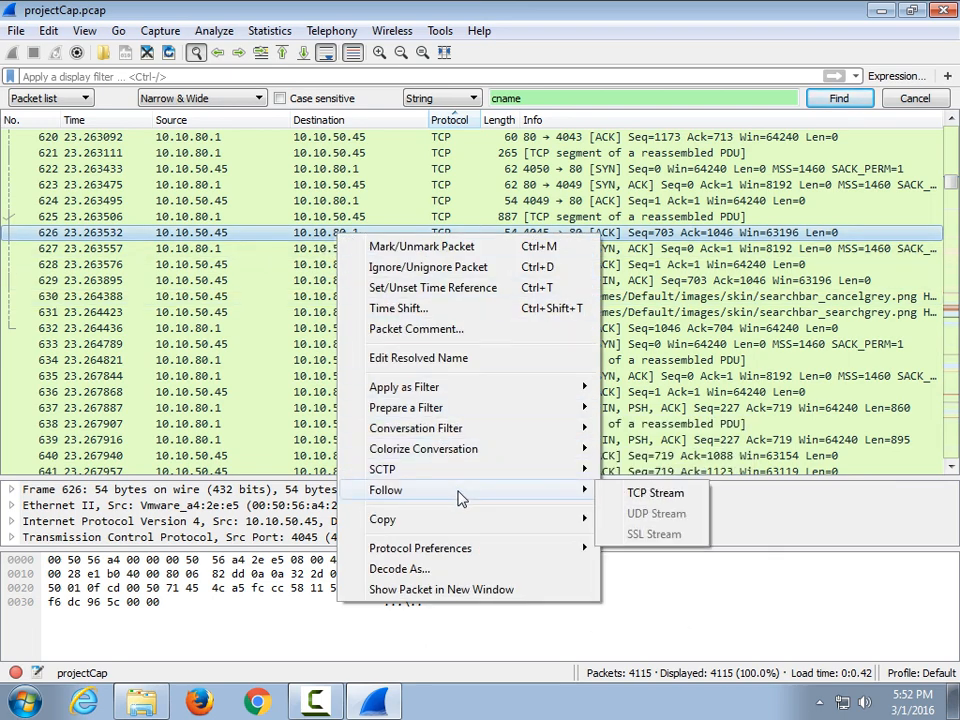
left_click(668, 491)
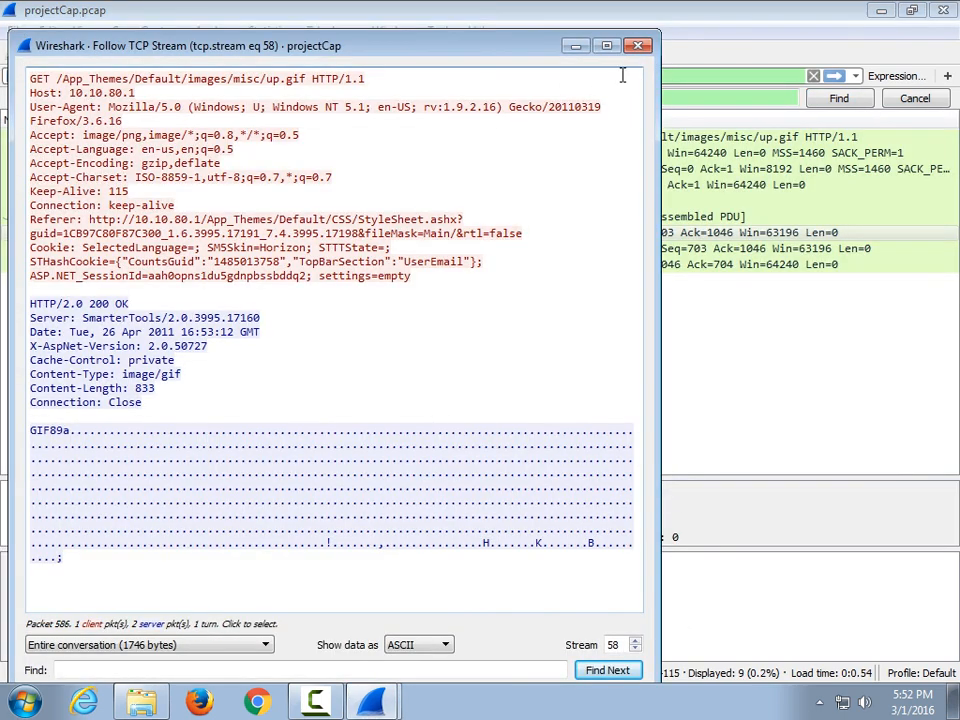
left_click(637, 45)
Check the stream-following options for packet 586, the GET request for up.gif, without following it
left_click(254, 141)
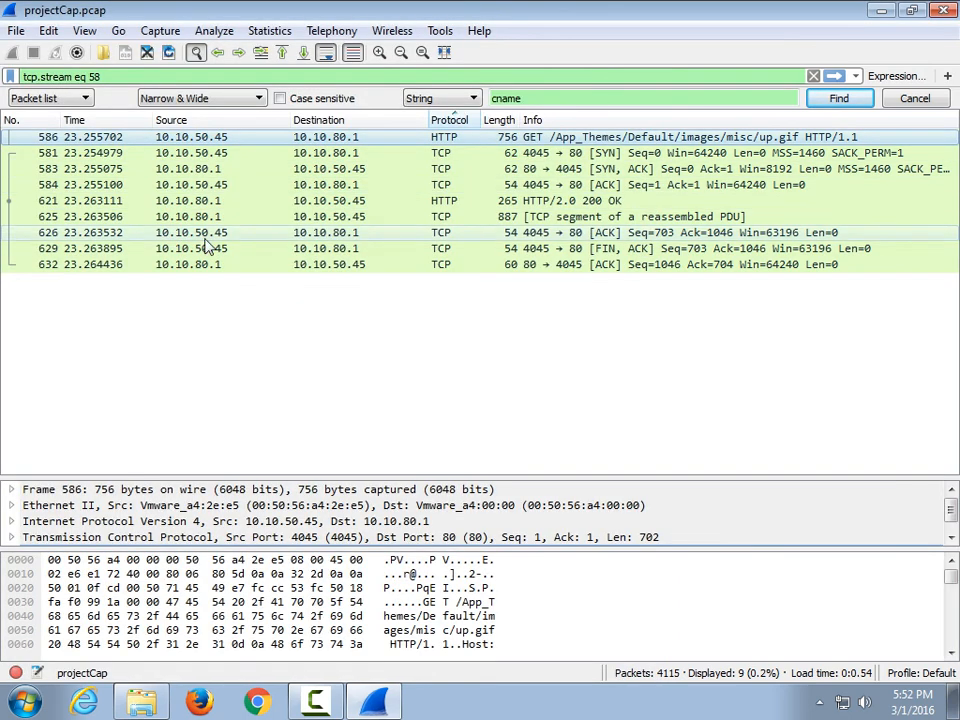
left_click(189, 266)
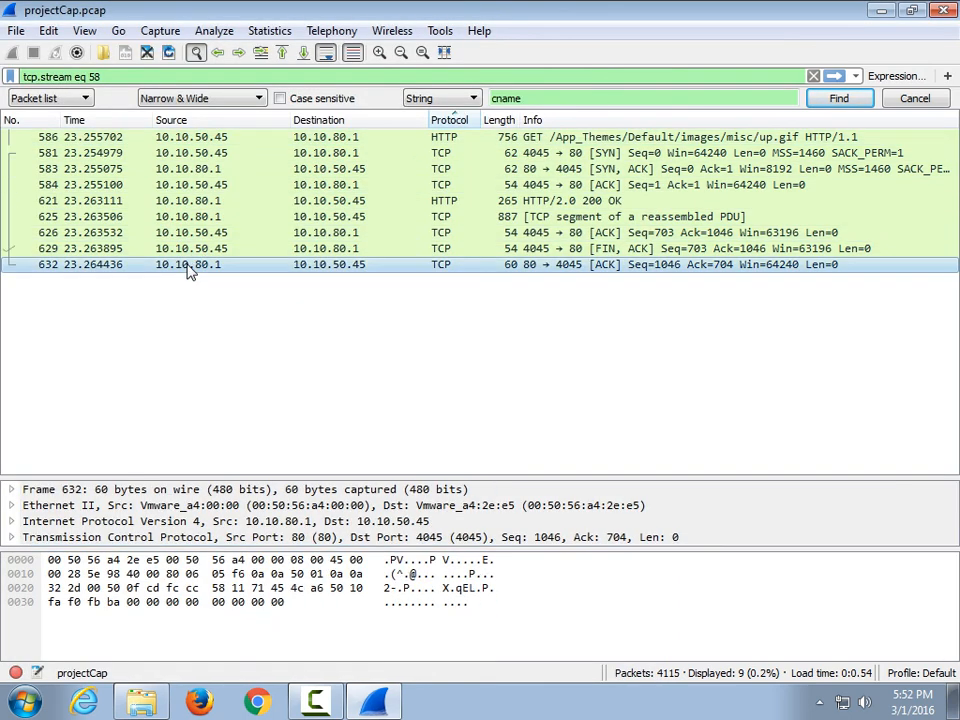
left_click(98, 144)
right_click(97, 138)
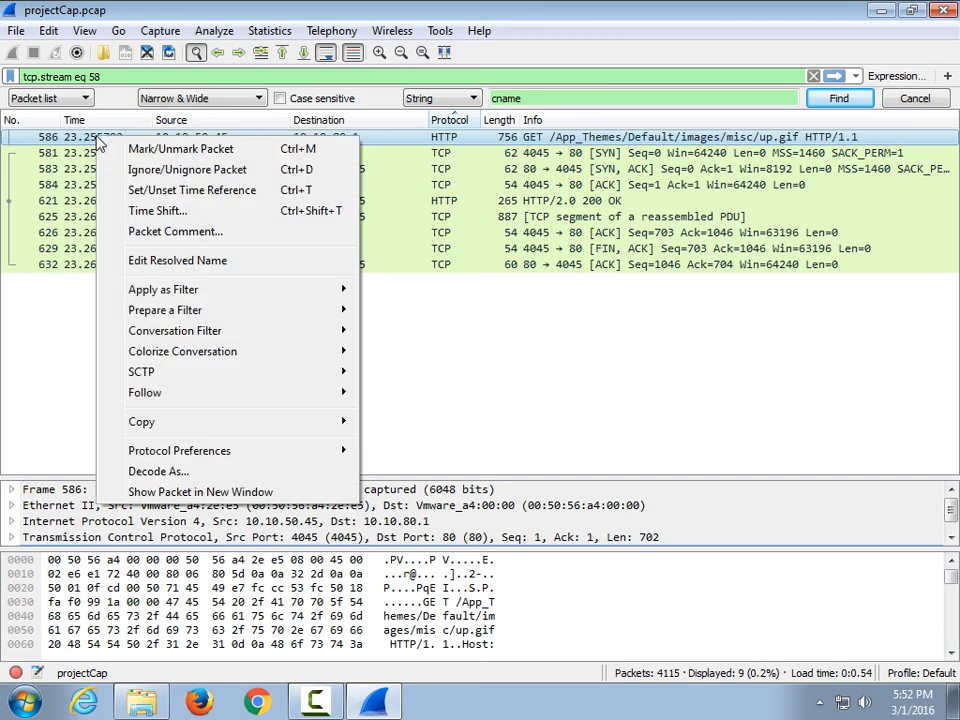
mouse_move(262, 397)
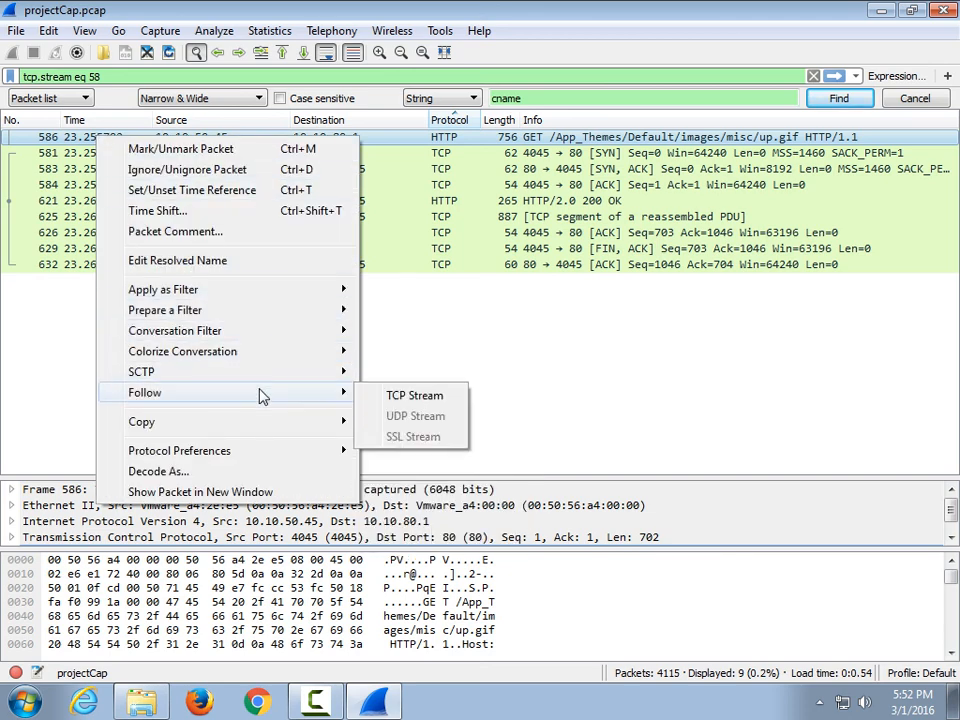
left_click(77, 157)
Step down and back up through the filtered packets to examine the TCP conversation, ending on packet 586
key("Down")
key("Down")
key("Down")
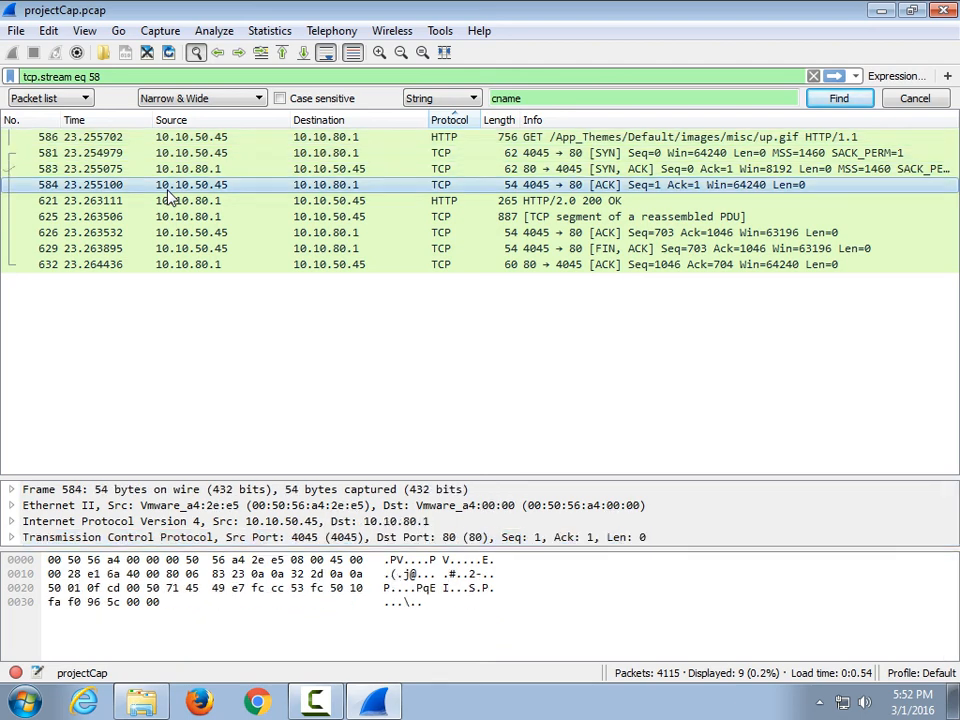
key("Up")
key("Up")
key("Up")
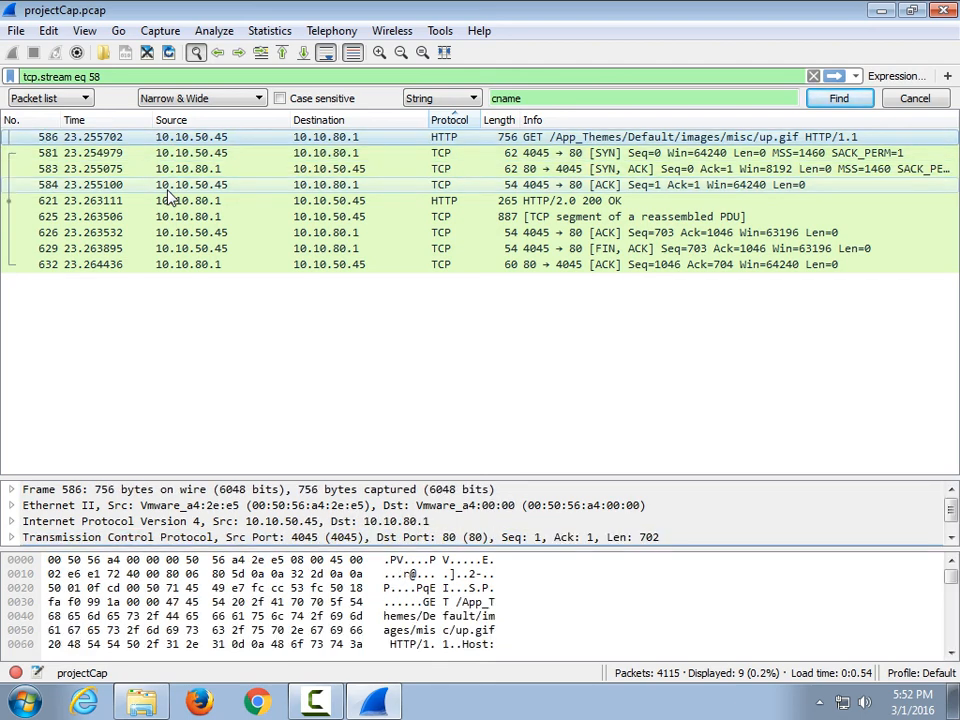
key("Down")
key("Down")
key("Down")
key("Down")
key("Down")
key("Down")
key("Down")
key("Down")
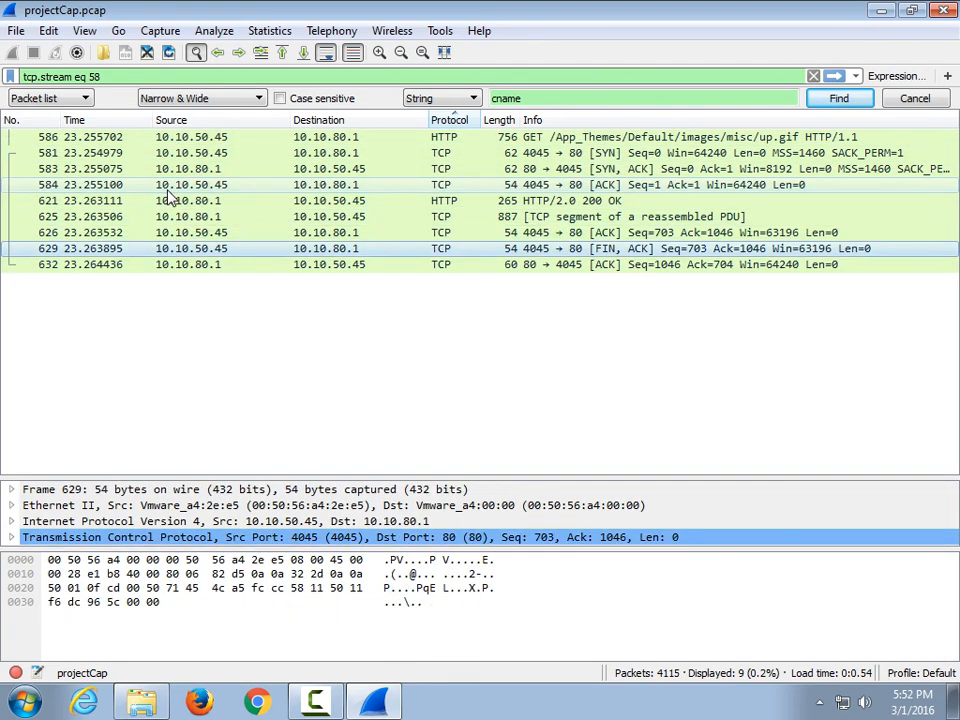
key("Up")
key("Up")
key("Up")
key("Up")
key("Up")
key("Up")
key("Up")
key("Up")
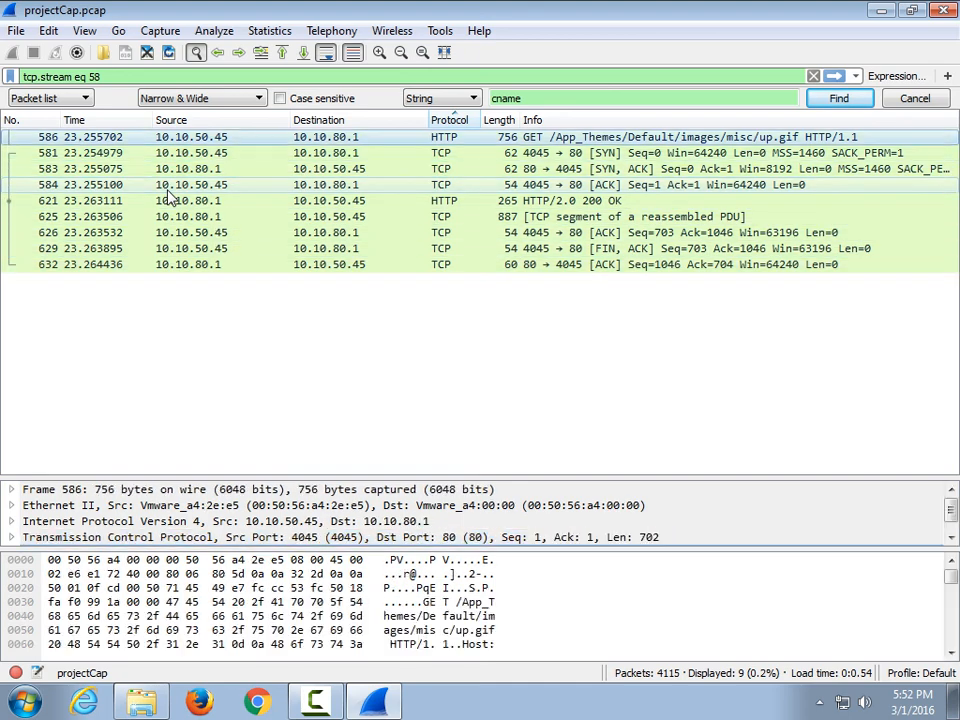
Show the list of recently used display filters
left_click(856, 76)
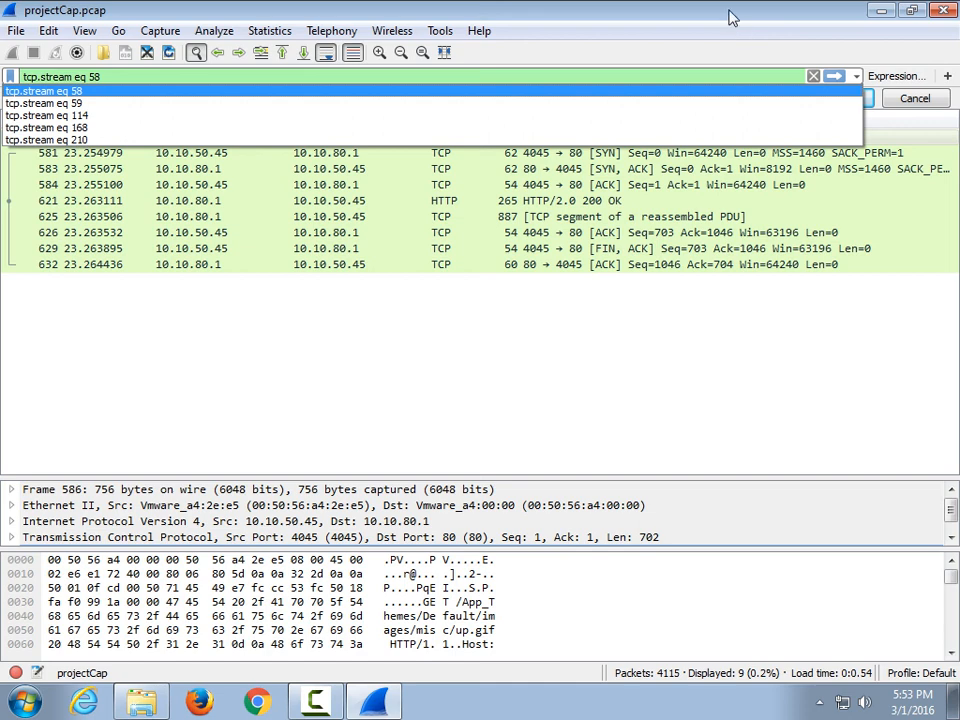
key("ctrl+f")
left_click(856, 76)
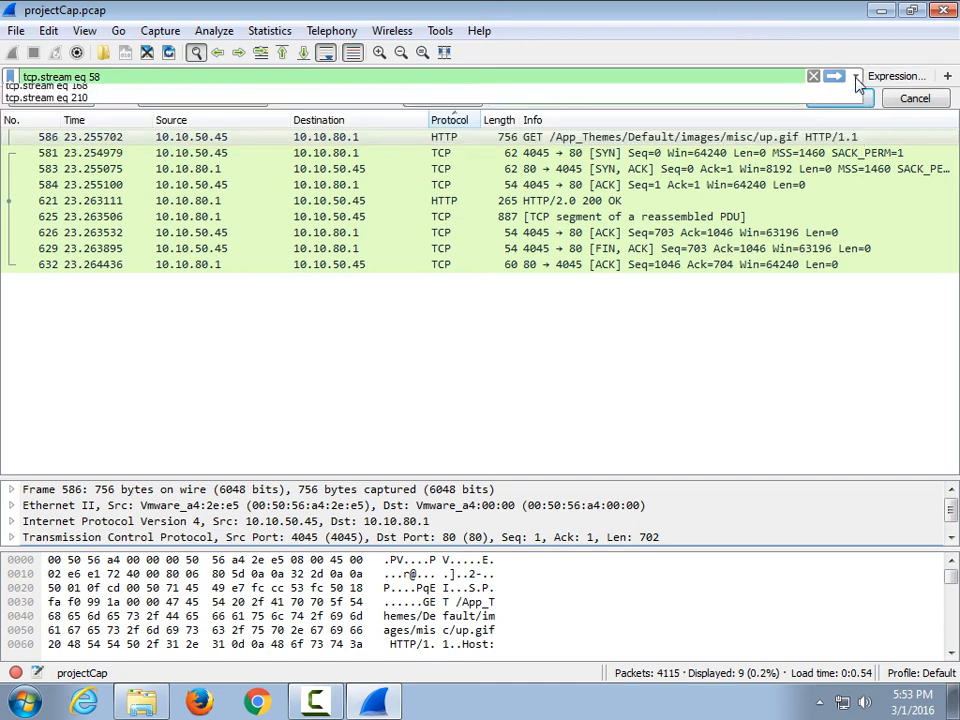
Recall the recent filter tcp.stream eq 168 without applying it, and clear the display filter to show the whole capture
left_click(772, 127)
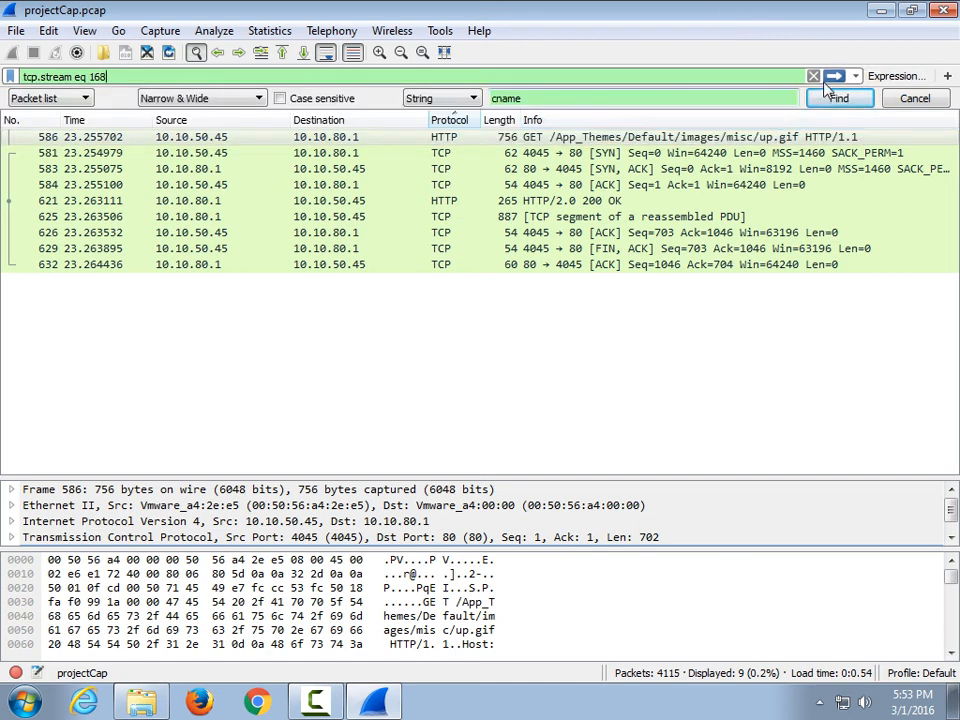
left_click(856, 76)
left_click(607, 155)
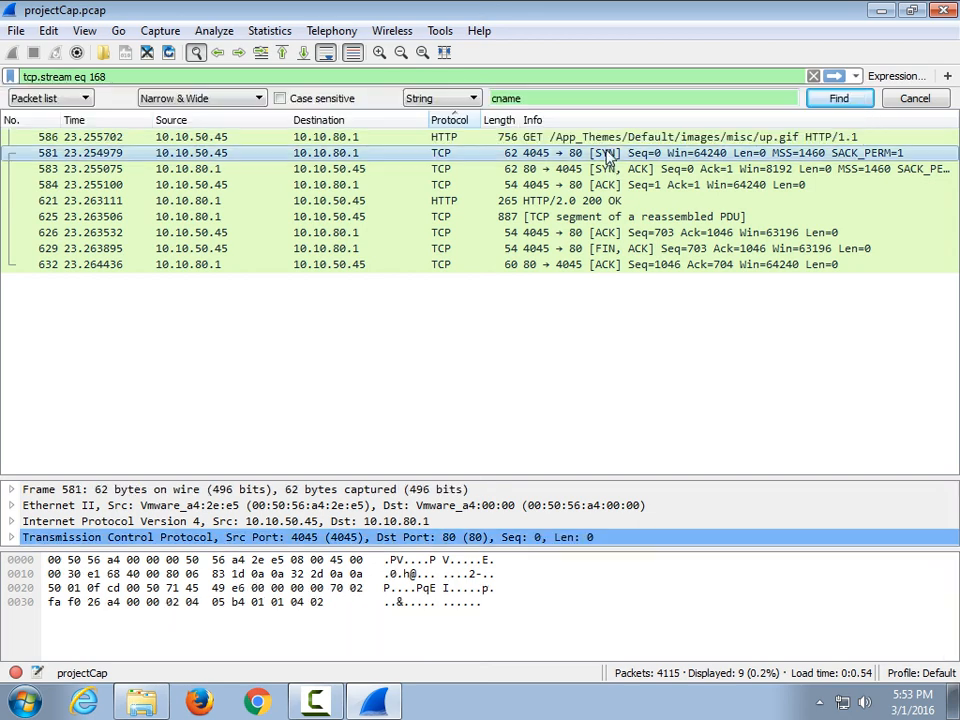
left_click(813, 76)
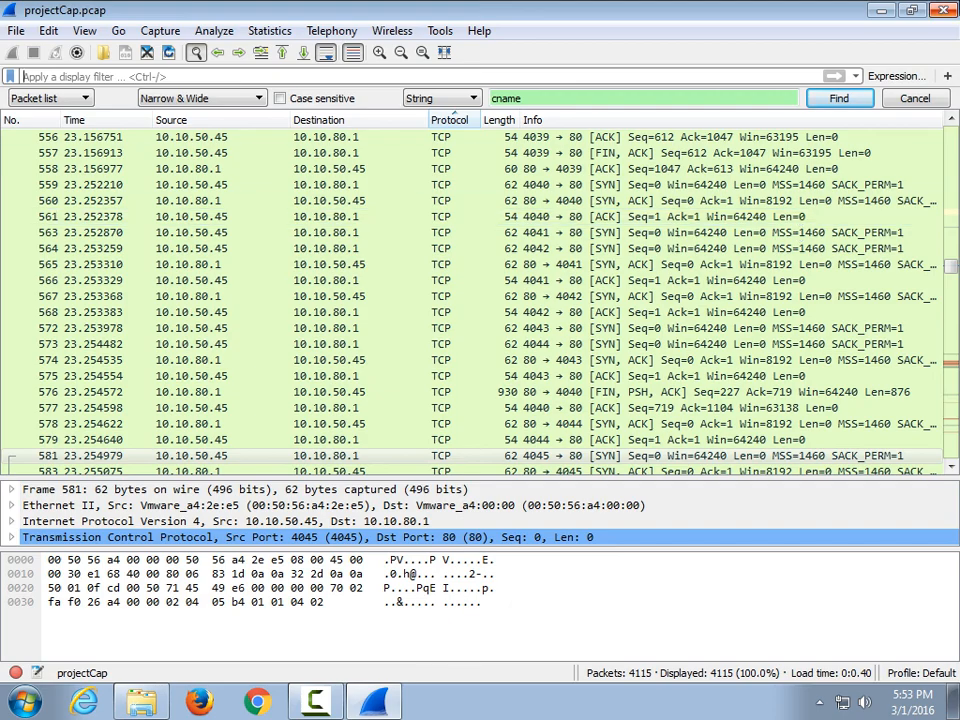
Close Wireshark and launch NetworkMiner.exe from the NetworkMiner_2-0 folder in Lab 6 Network Scanning
left_click(943, 10)
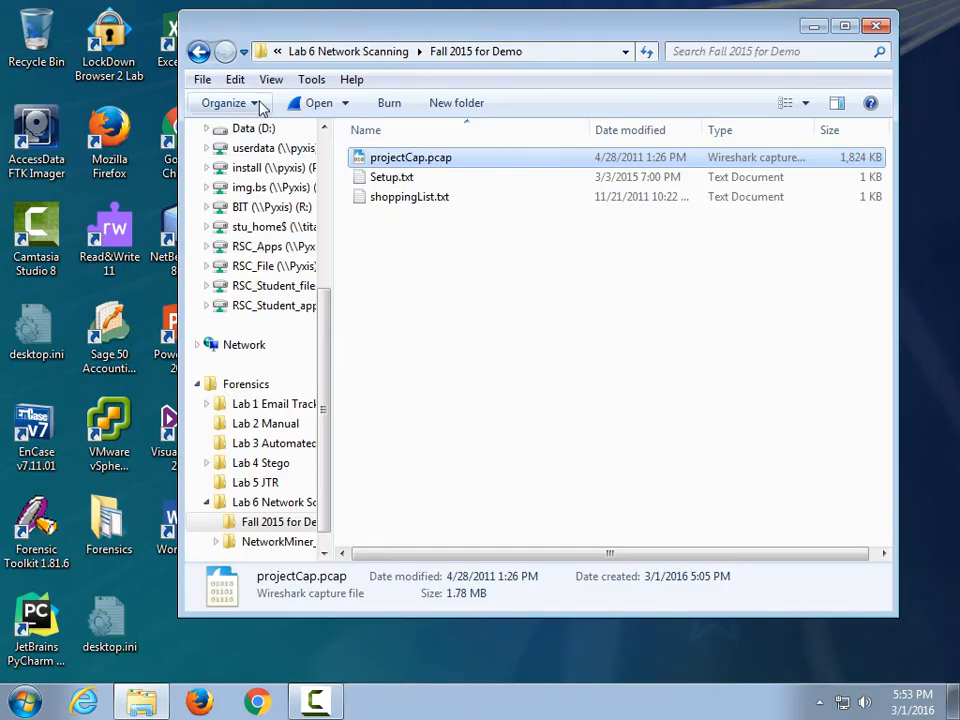
left_click(199, 51)
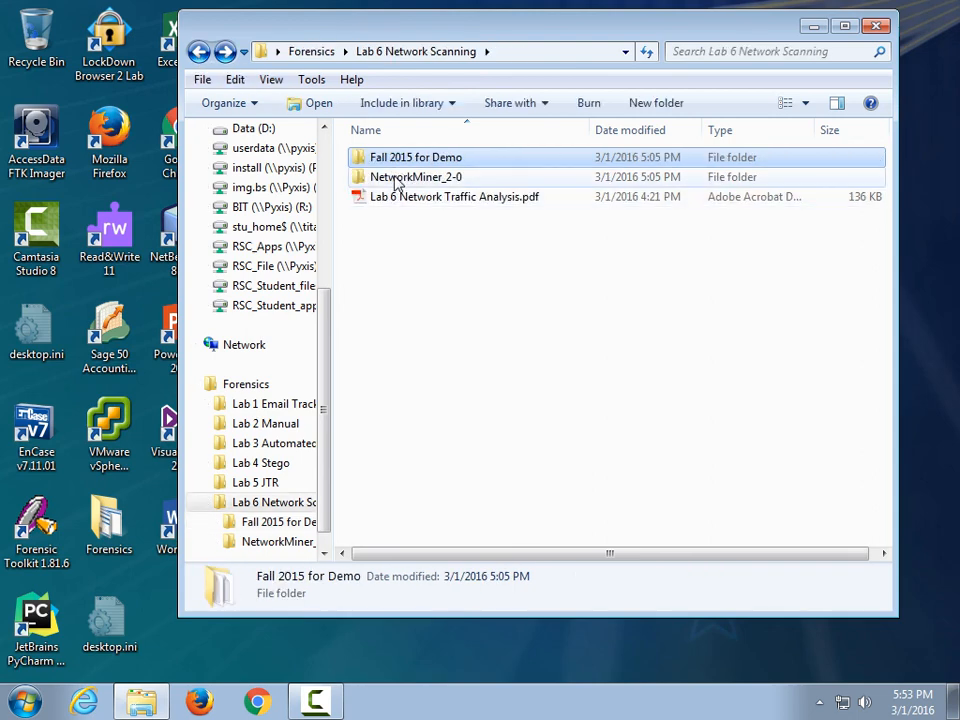
left_click_drag(393, 178, 409, 247)
mouse_move(444, 261)
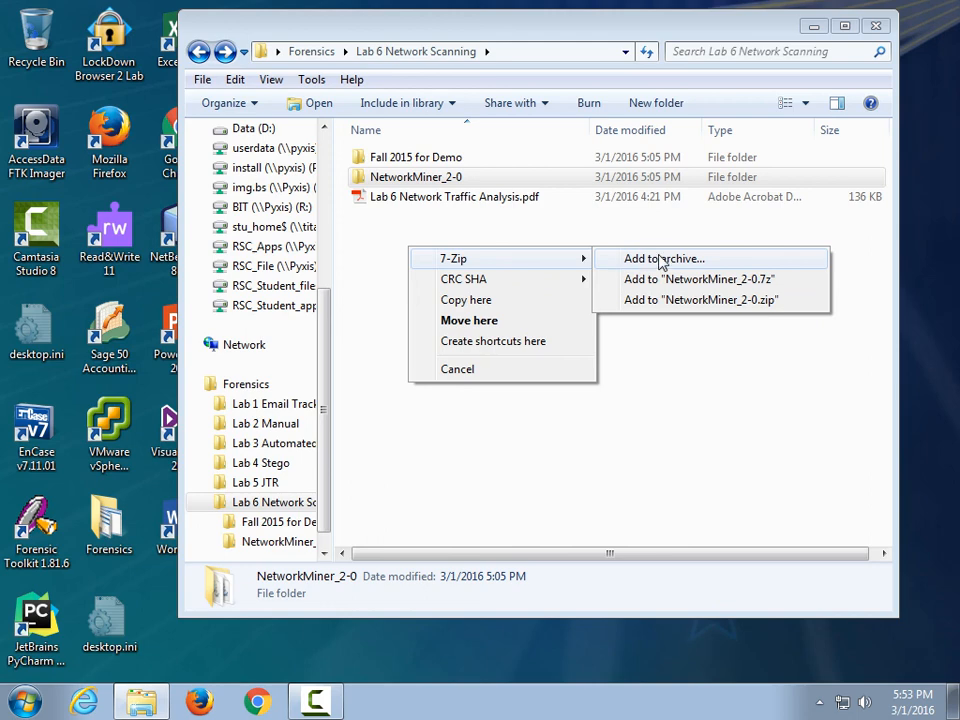
left_click(366, 180)
double_click(372, 178)
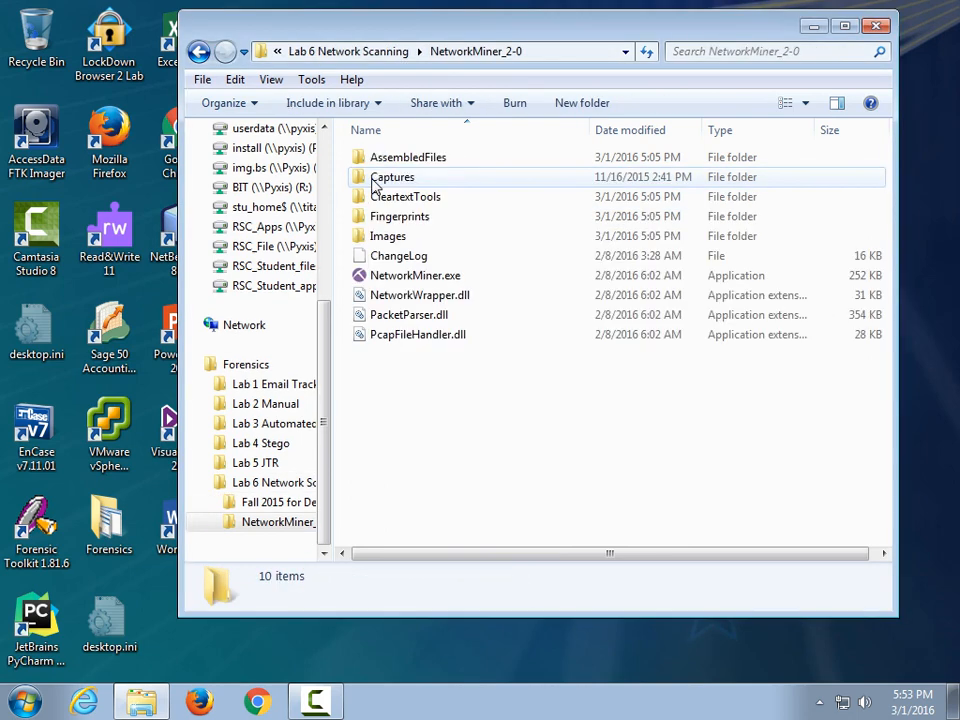
left_click(425, 276)
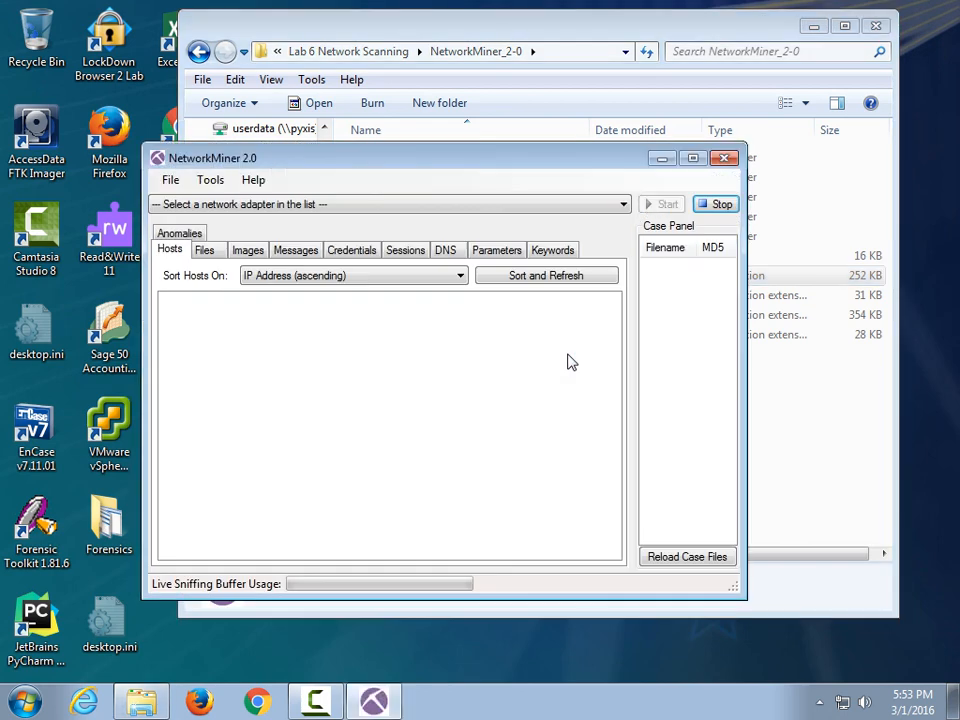
Open projectCap.pcap from Desktop, Forensics, Lab 6 Network Scanning, Fall 2015 for Demo for analysis
left_click(170, 182)
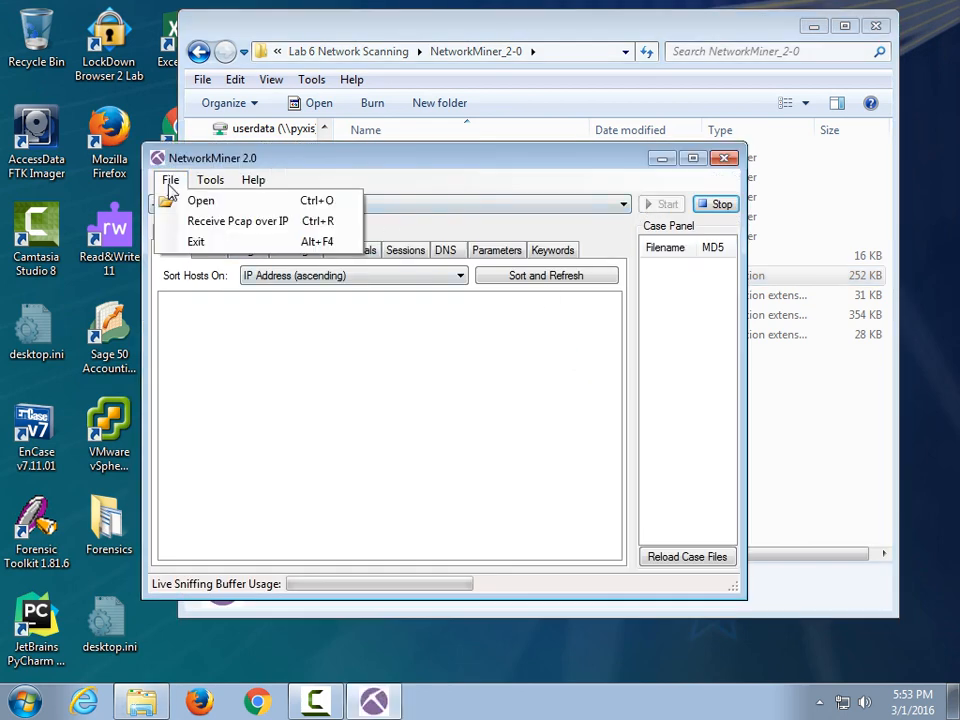
left_click(200, 201)
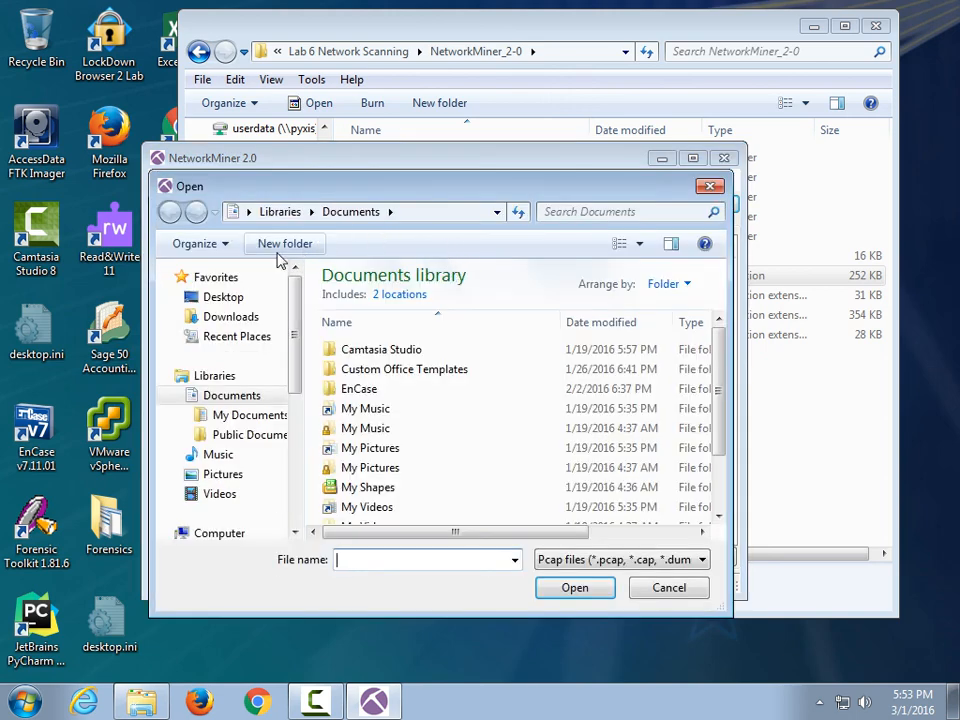
left_click(222, 297)
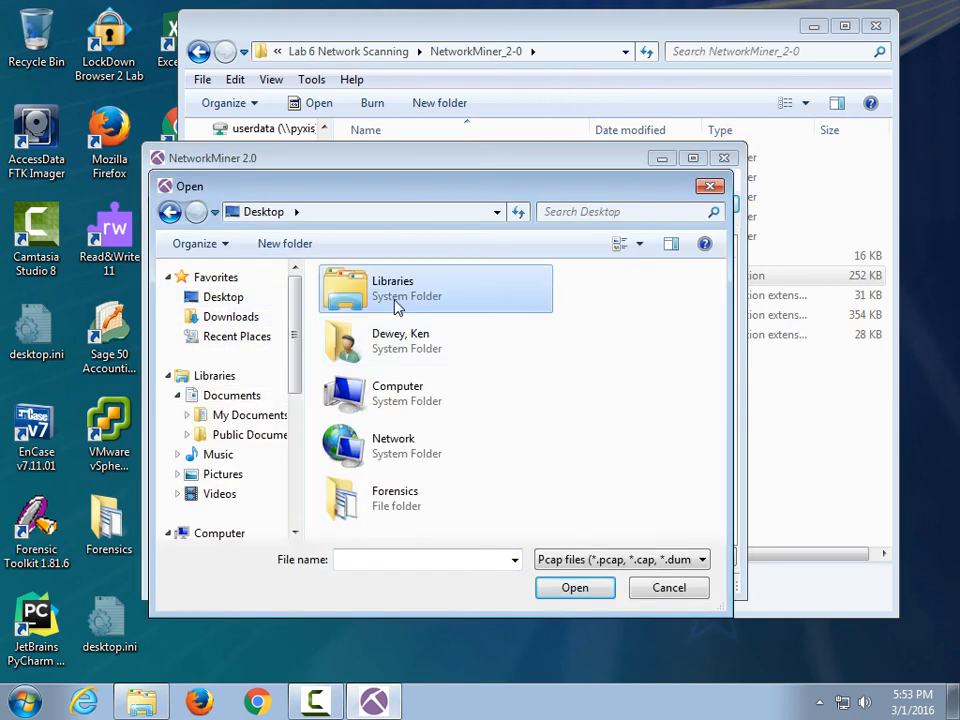
double_click(387, 503)
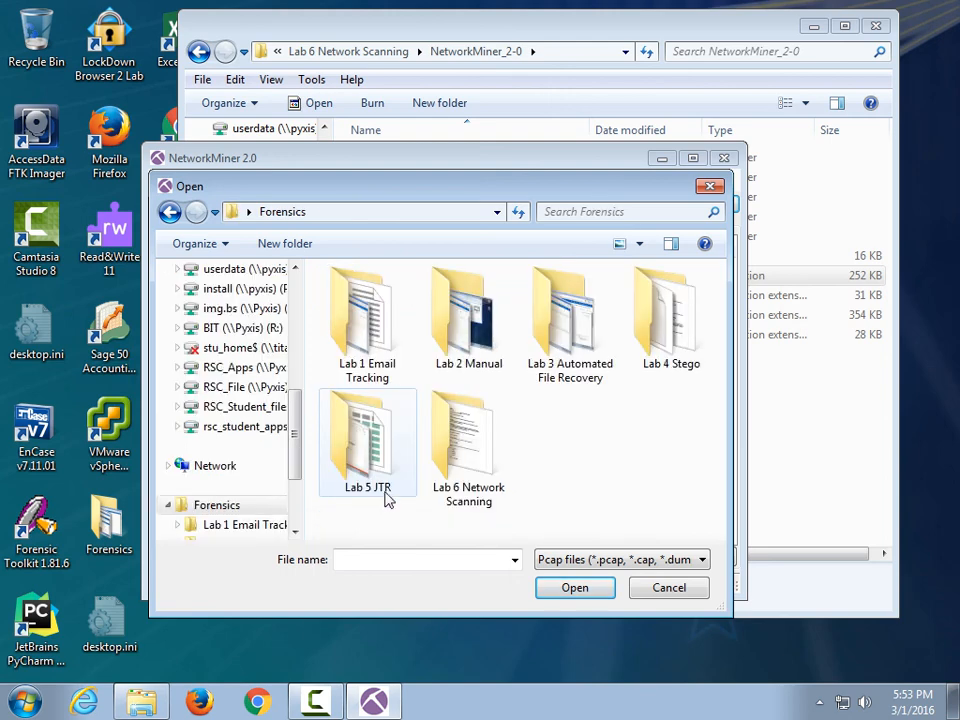
double_click(476, 445)
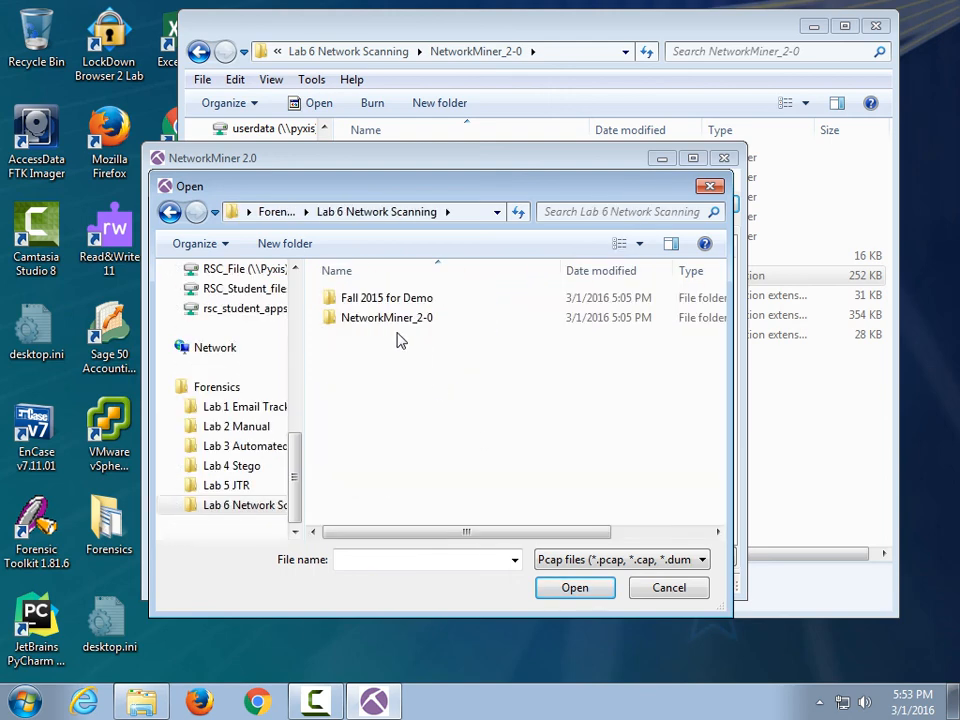
double_click(396, 300)
double_click(405, 299)
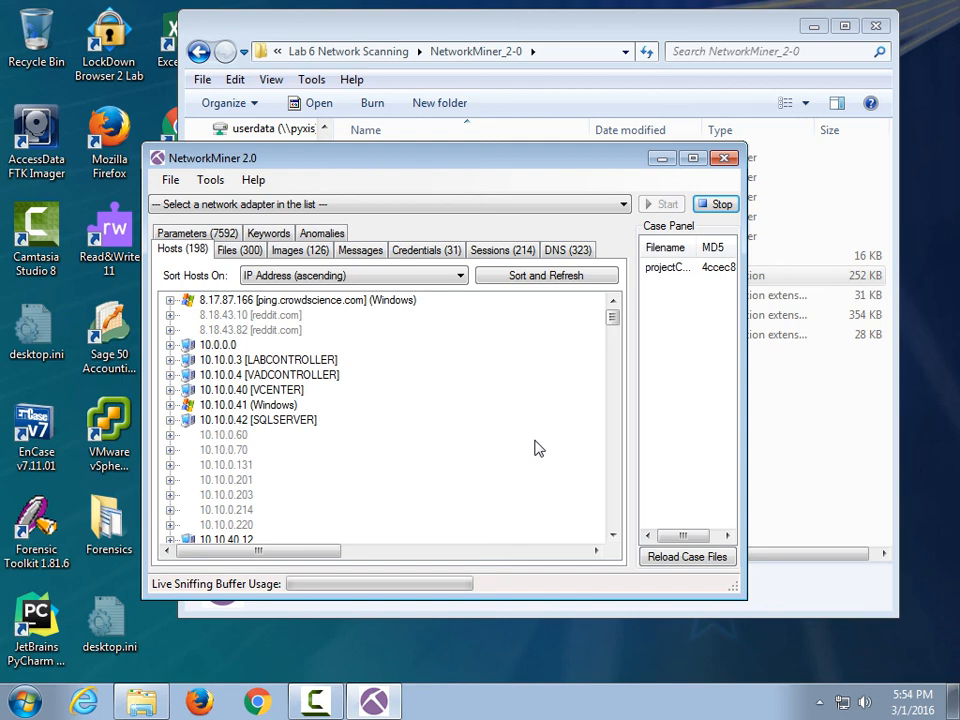
View the extracted images, switch to the captured credentials, and widen the NetworkMiner window to show more columns
left_click(312, 251)
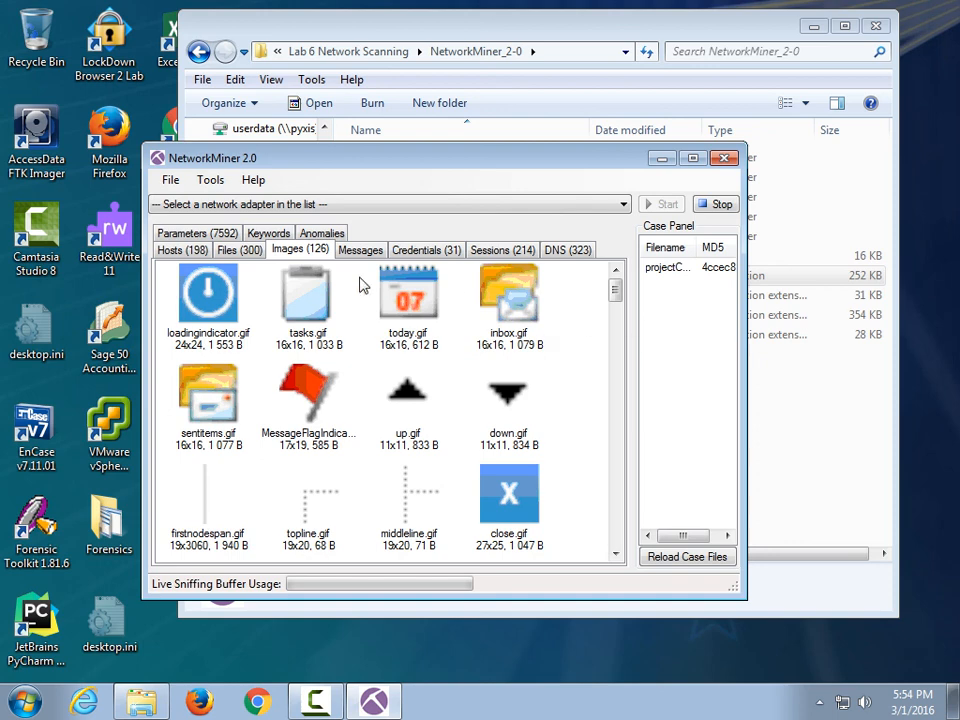
left_click(427, 250)
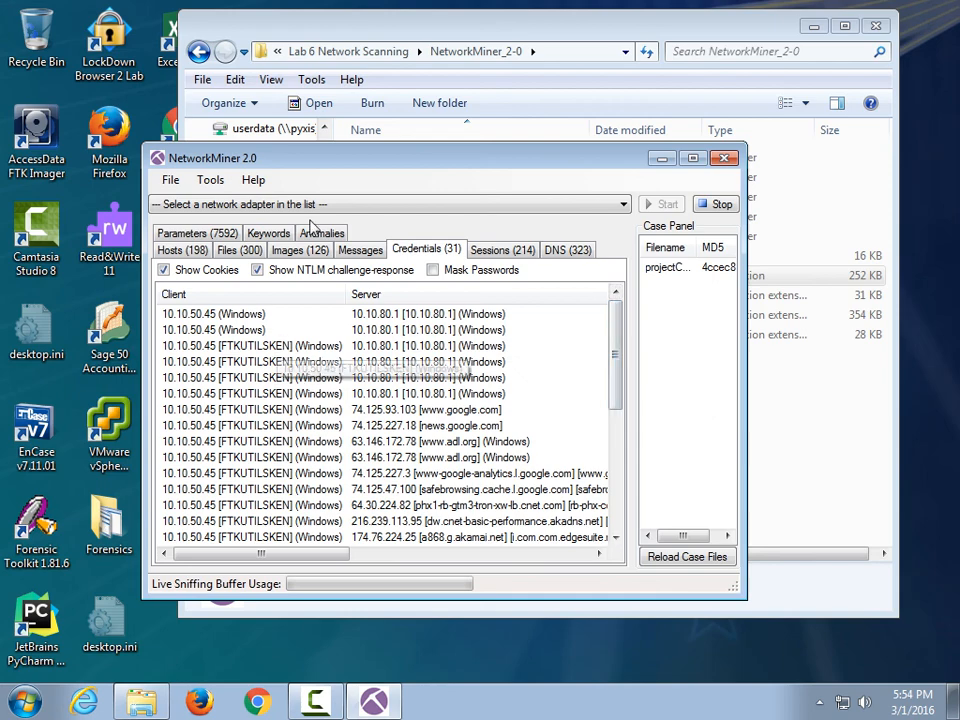
left_click_drag(290, 155, 208, 129)
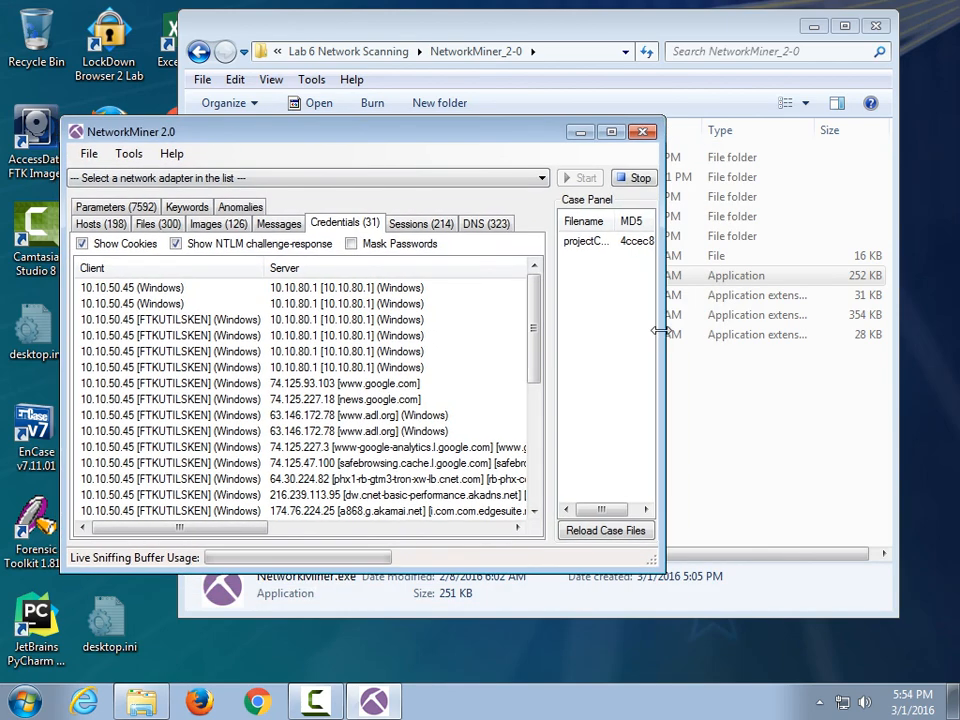
left_click_drag(660, 330, 917, 300)
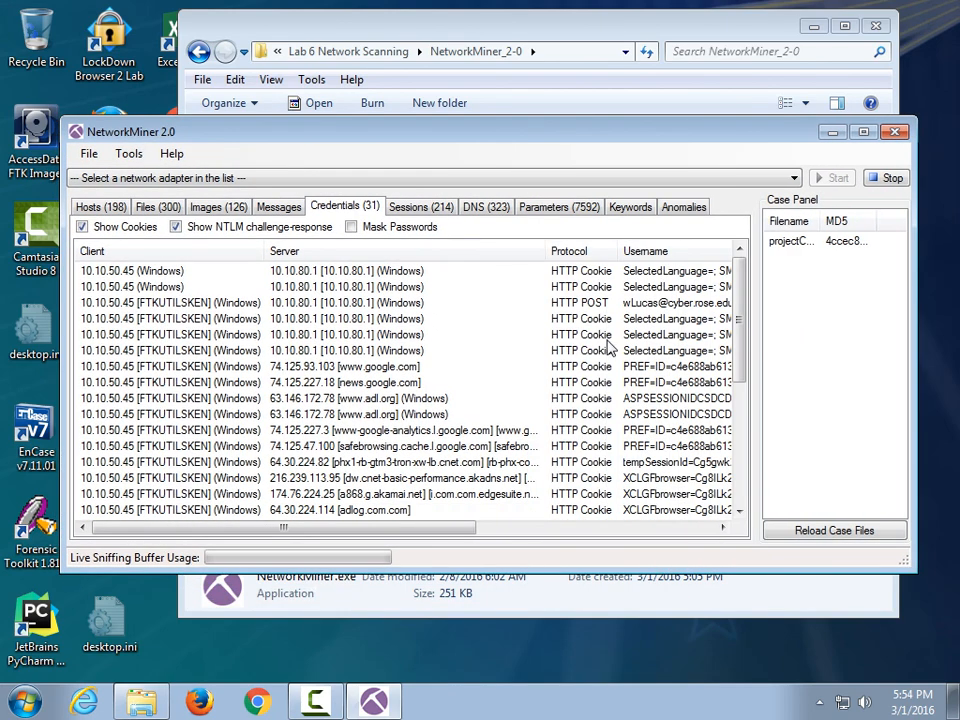
Examine the username and password captured for the FTP login to 10.10.0.41 at the end of the credentials list
left_click_drag(736, 302, 750, 467)
left_click(340, 512)
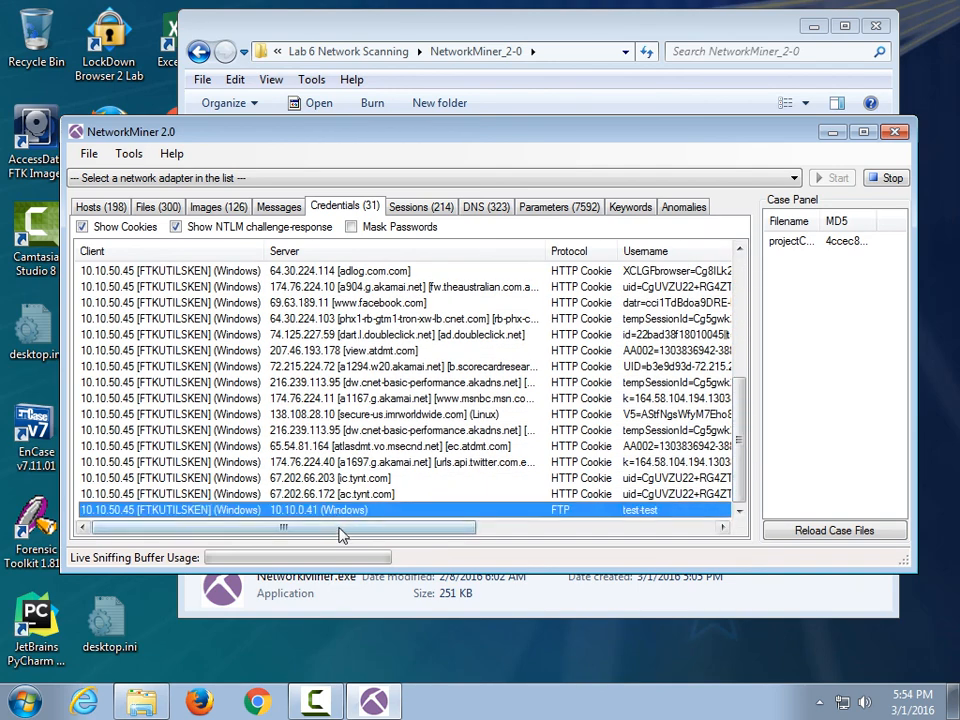
left_click_drag(339, 529, 461, 527)
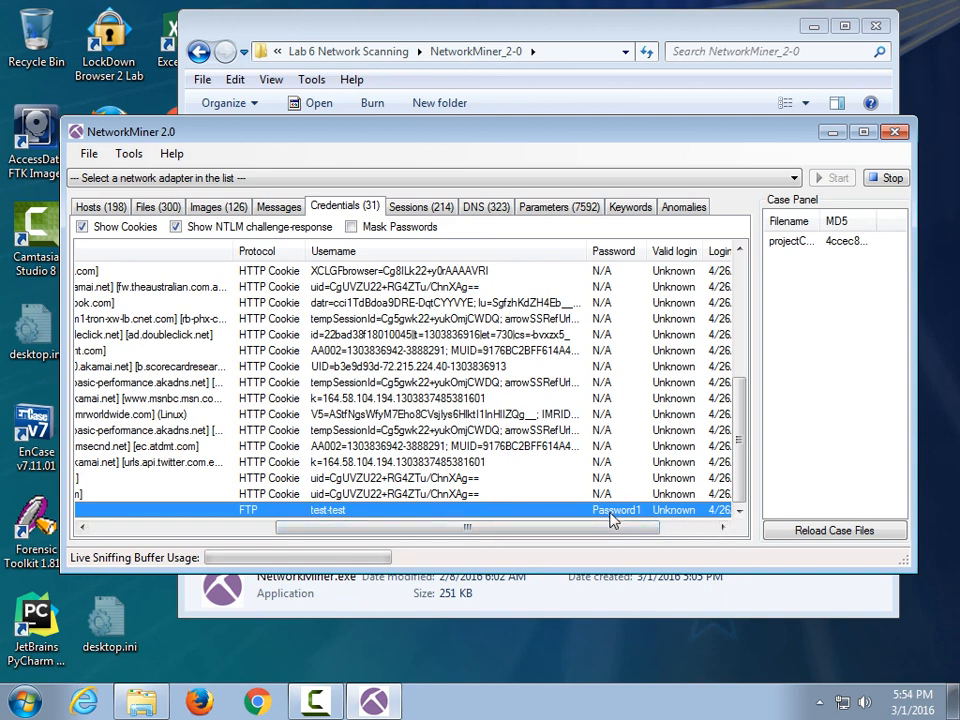
left_click_drag(555, 535, 371, 537)
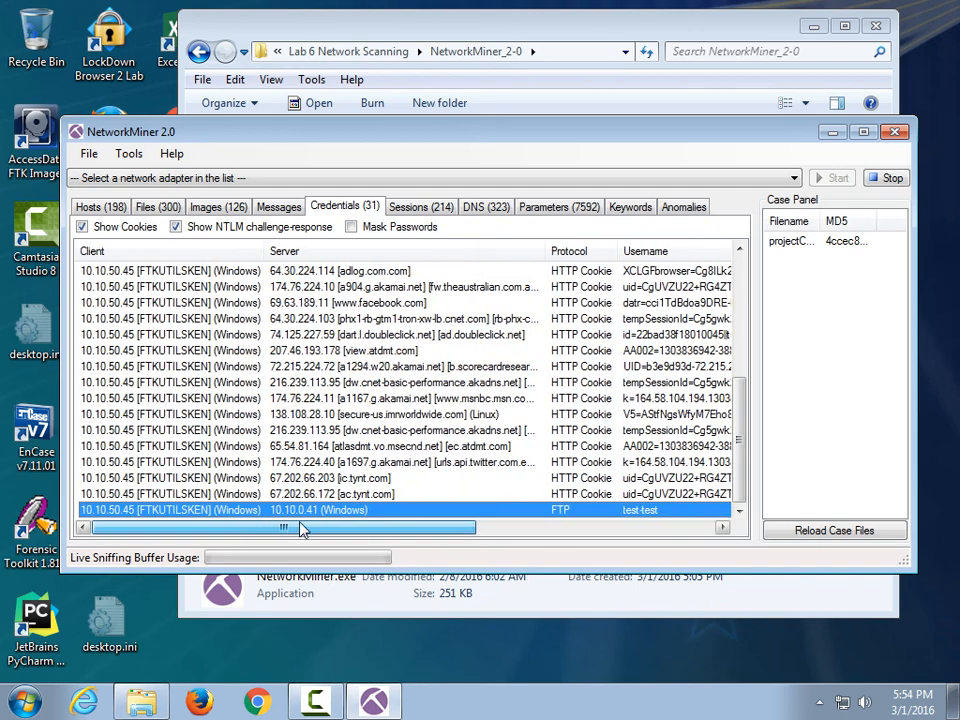
scroll(463, 337, "up", 5)
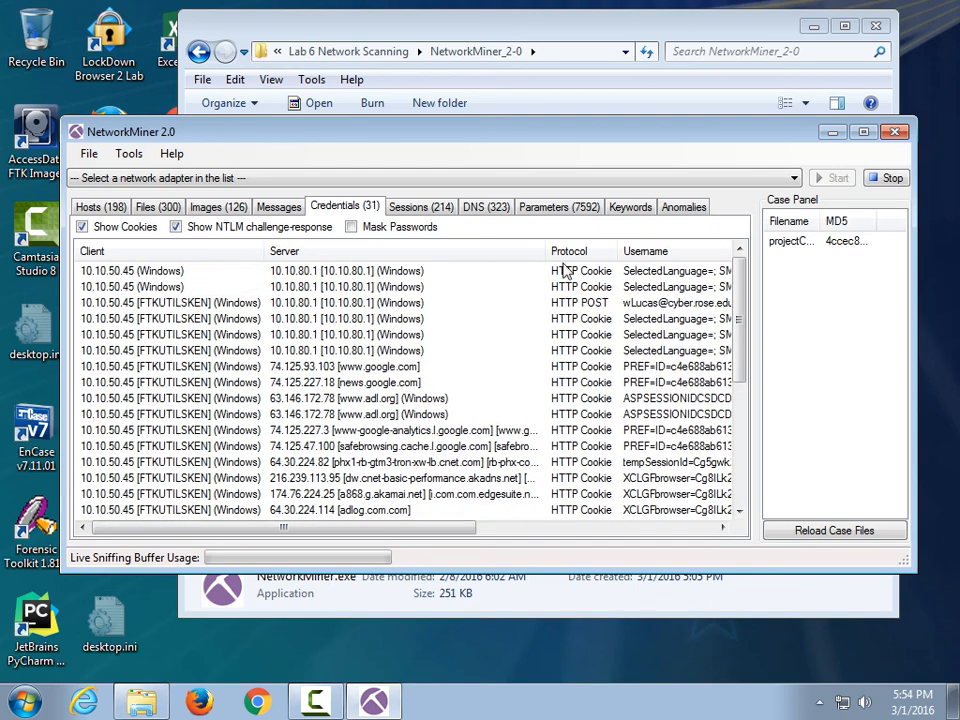
View the captured DNS records and select the last record of frame 897
left_click(498, 207)
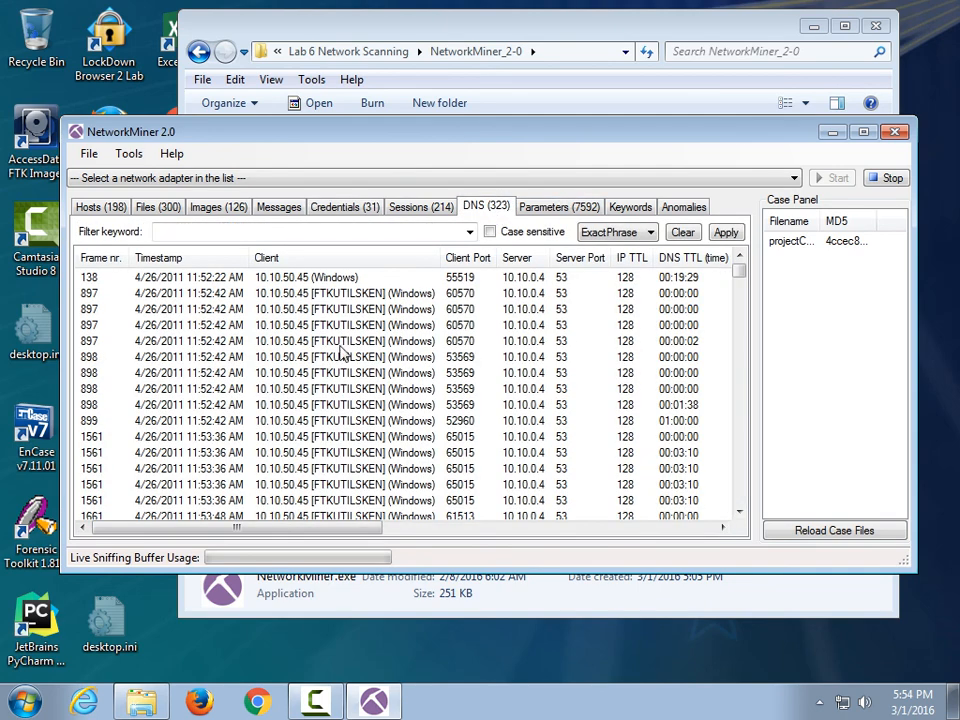
left_click(300, 325)
left_click(300, 341)
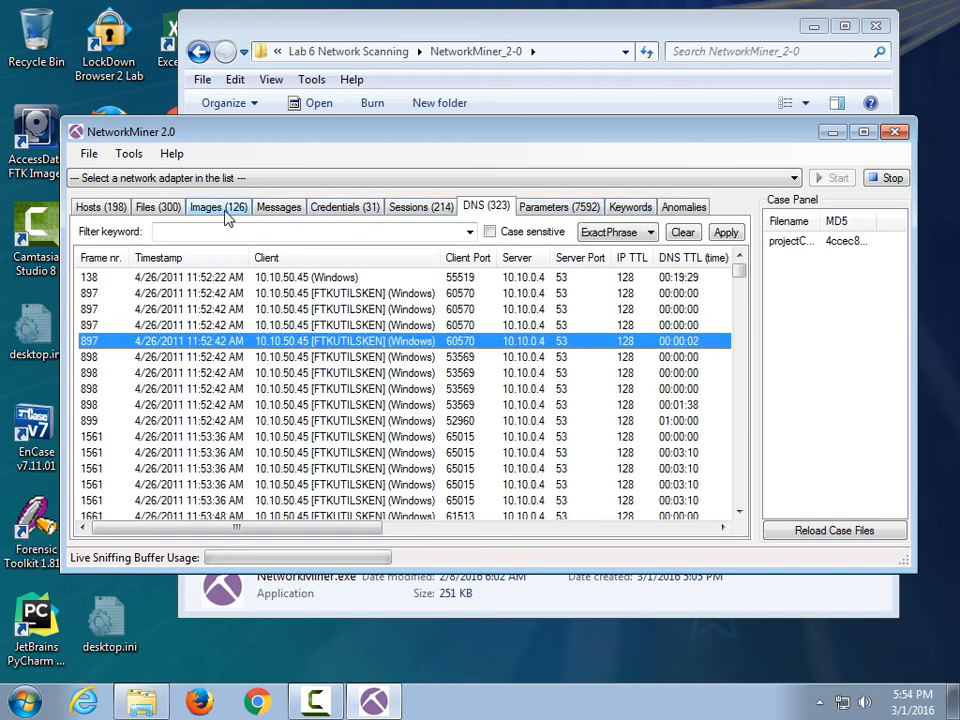
Show the reconstructed files, narrow the file path column, and look through the filenames and extensions
left_click(160, 208)
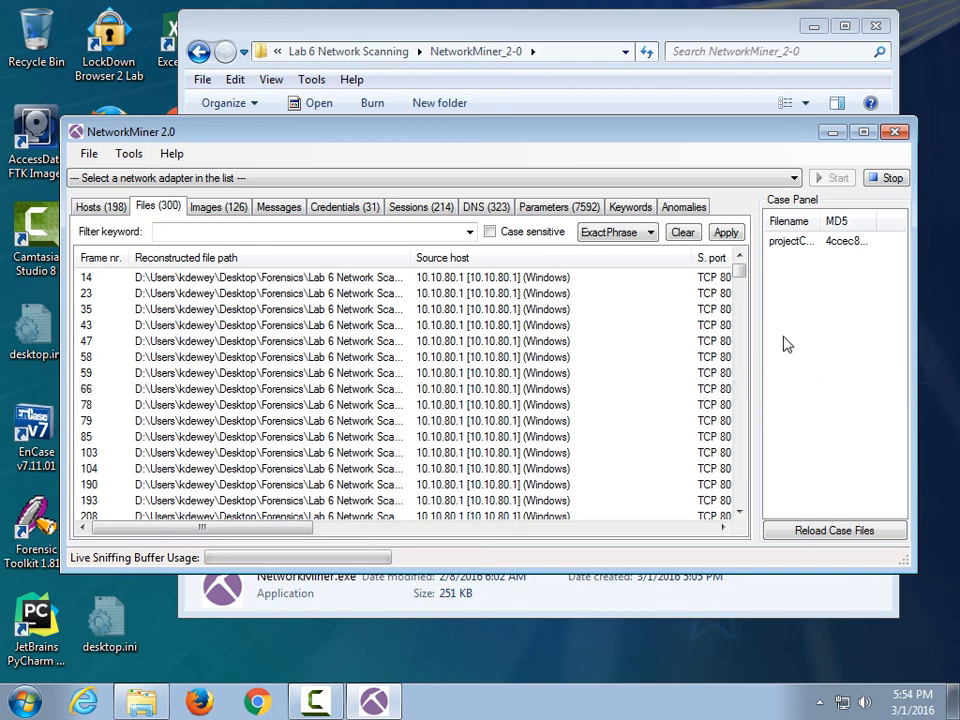
left_click_drag(742, 272, 752, 503)
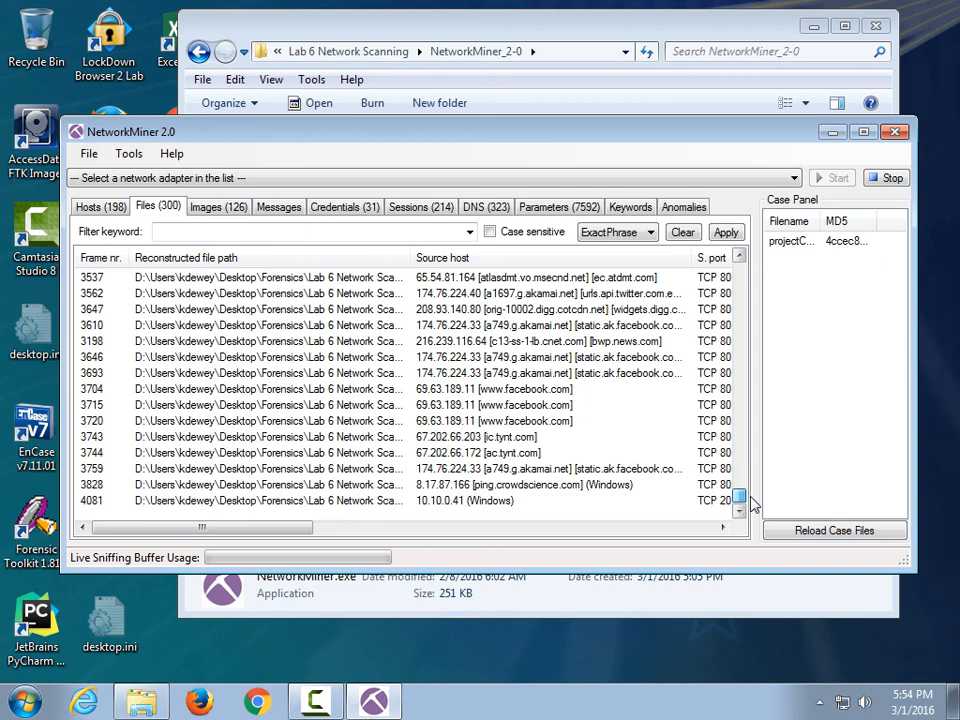
left_click_drag(752, 503, 754, 480)
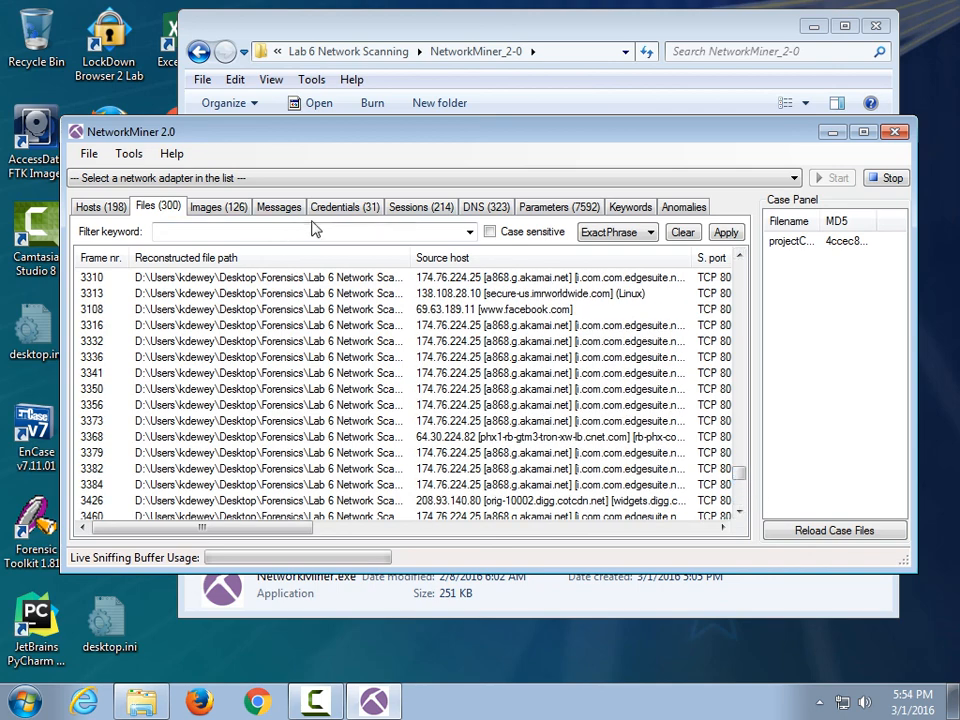
left_click_drag(410, 259, 213, 282)
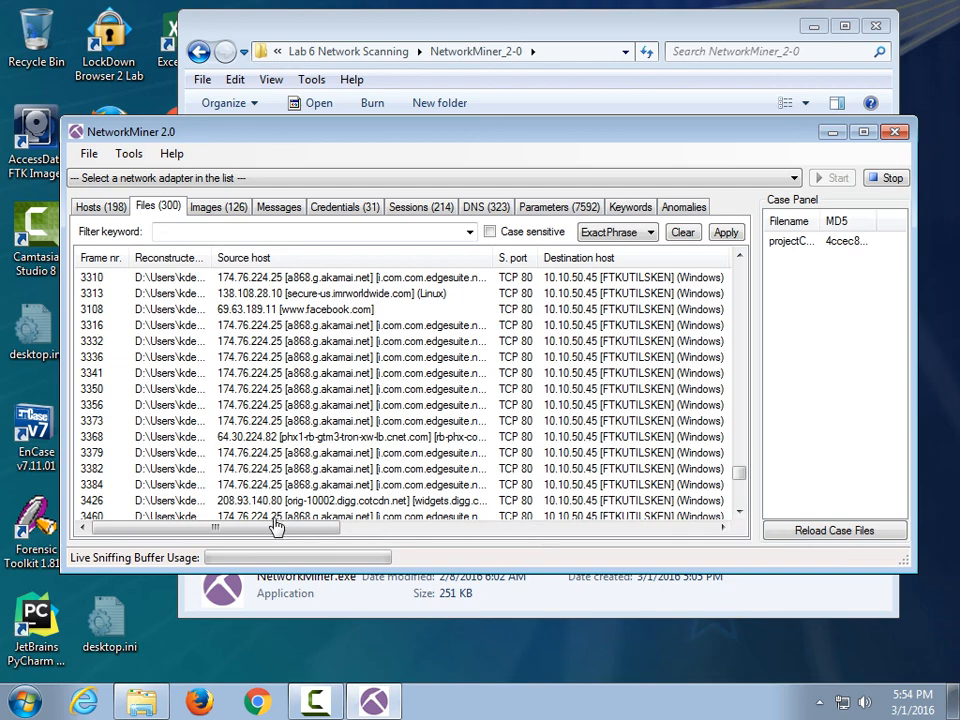
left_click_drag(279, 530, 534, 546)
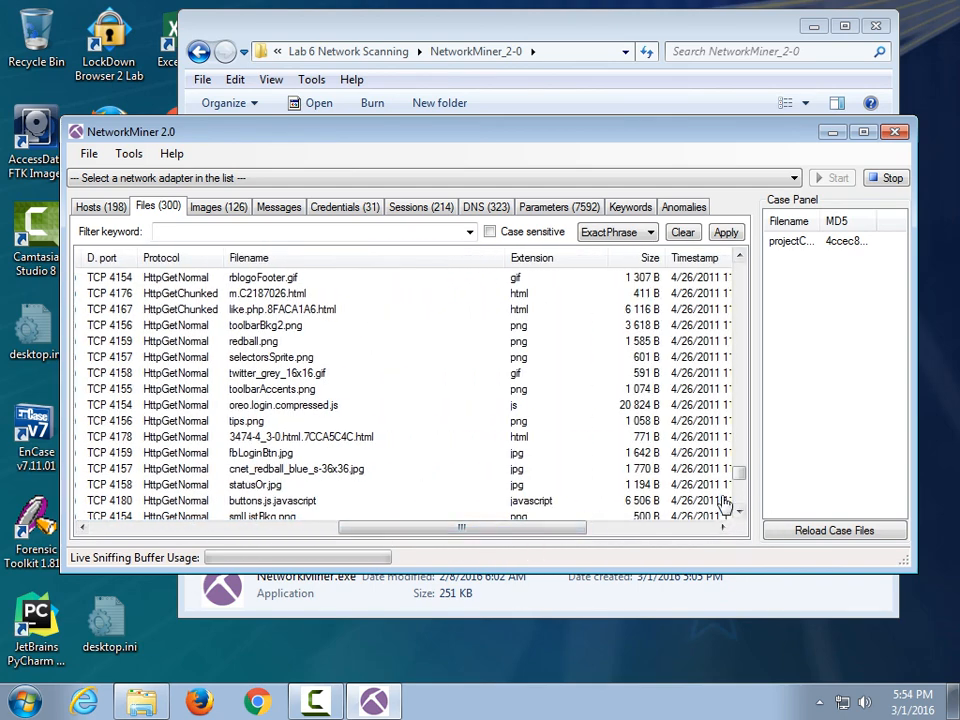
scroll(739, 482, "down", 1)
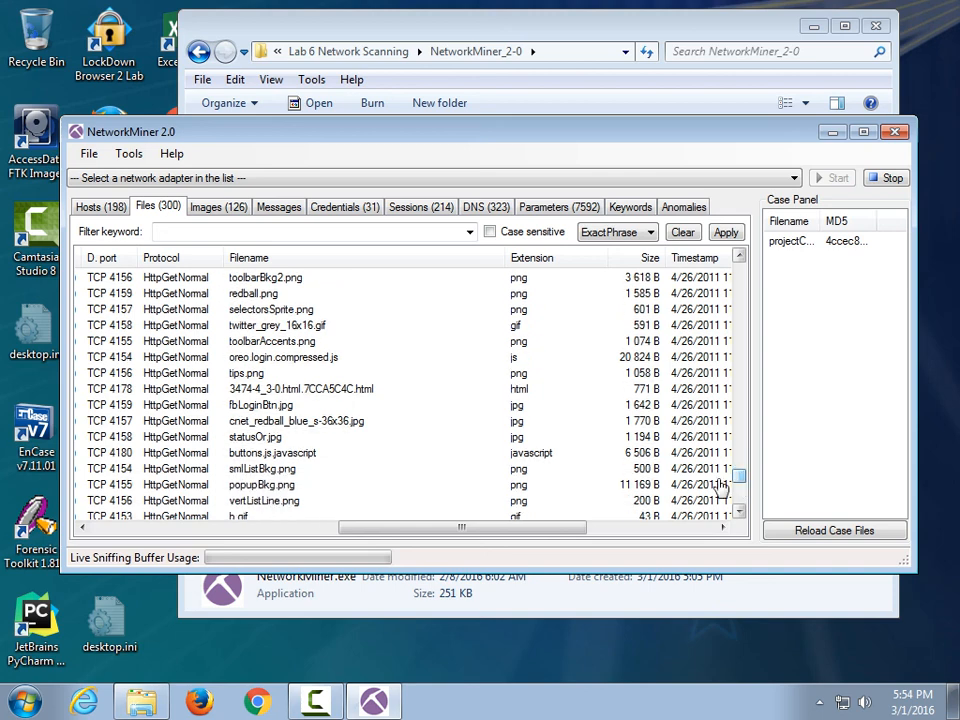
Open the reconstructed image cnet_redball_blue_s-36x36.jpg to view it, and close the photo viewer
left_click(277, 421)
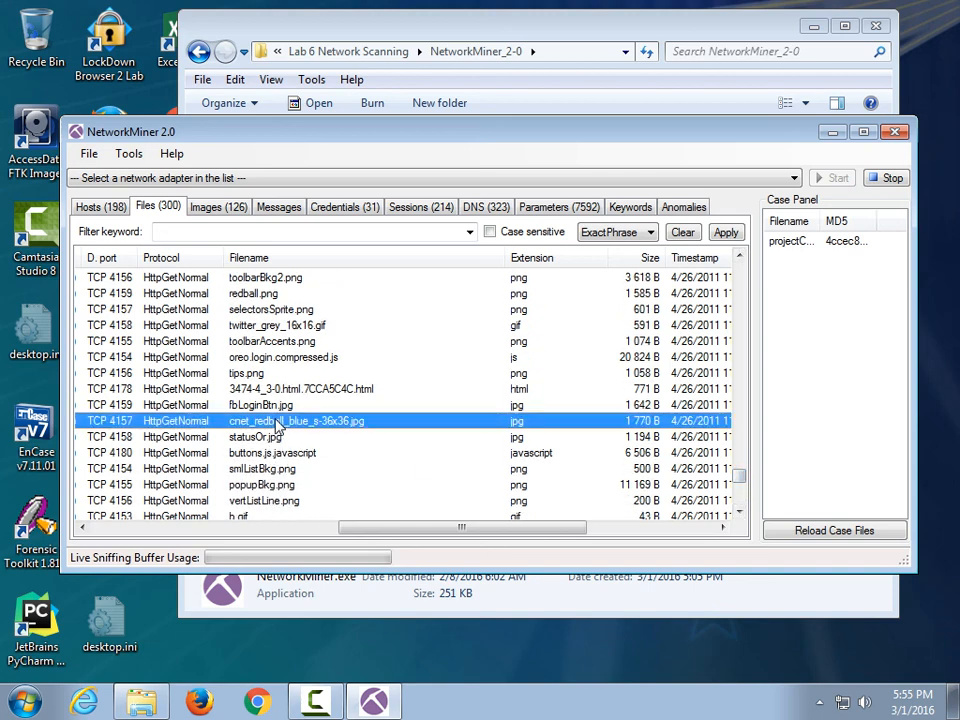
right_click(277, 424)
left_click(306, 431)
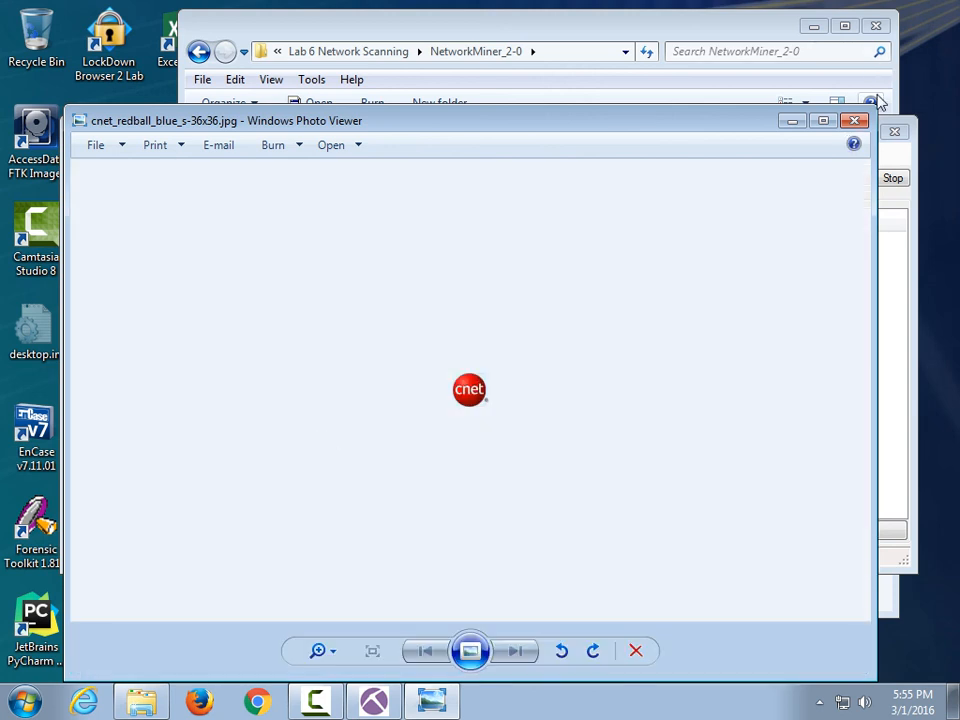
left_click(855, 122)
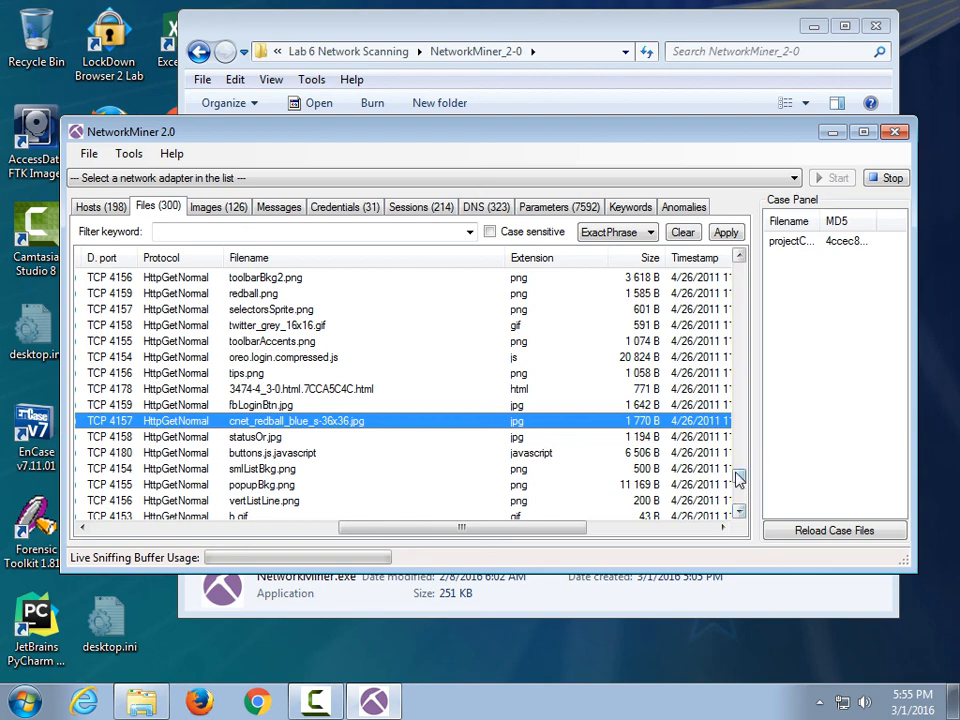
Open the reconstructed image deleted.gif from the files list to view it, and close the browser window
left_click_drag(737, 478, 742, 341)
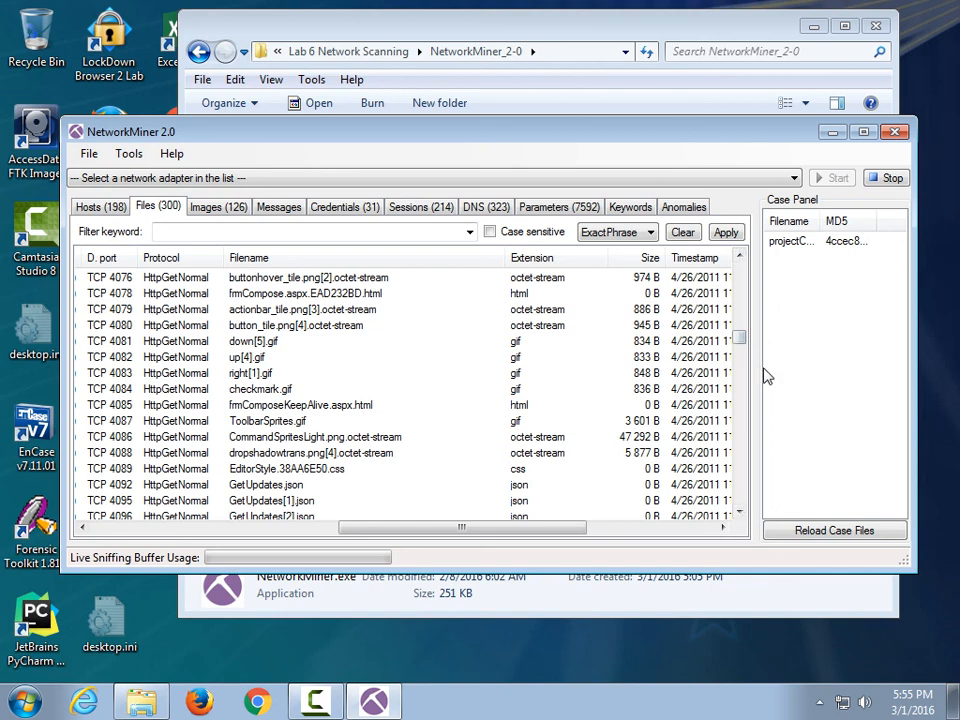
left_click_drag(740, 339, 741, 352)
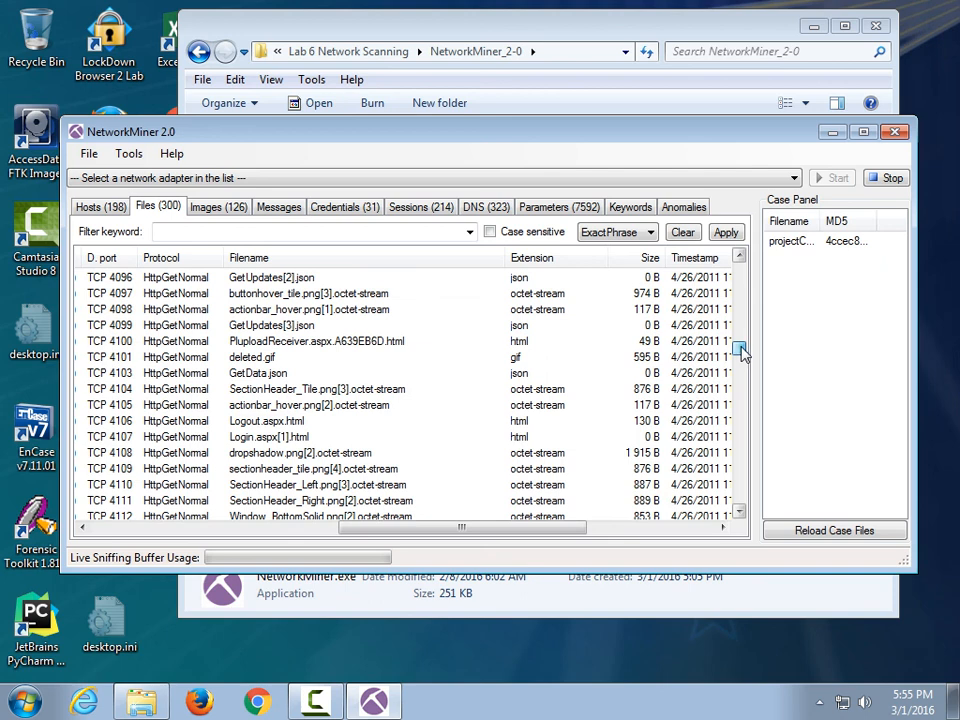
right_click(264, 360)
left_click(298, 372)
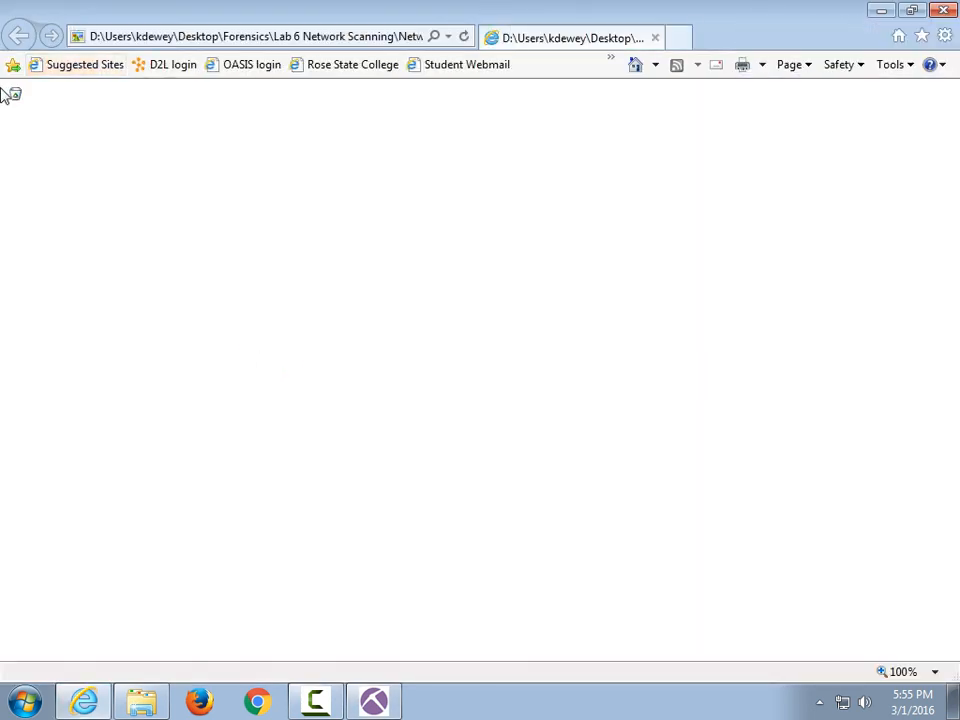
left_click(943, 10)
Check the reconstructed files down to the last entry, and glance over the captured credentials, sessions and DNS records
left_click_drag(743, 352, 752, 517)
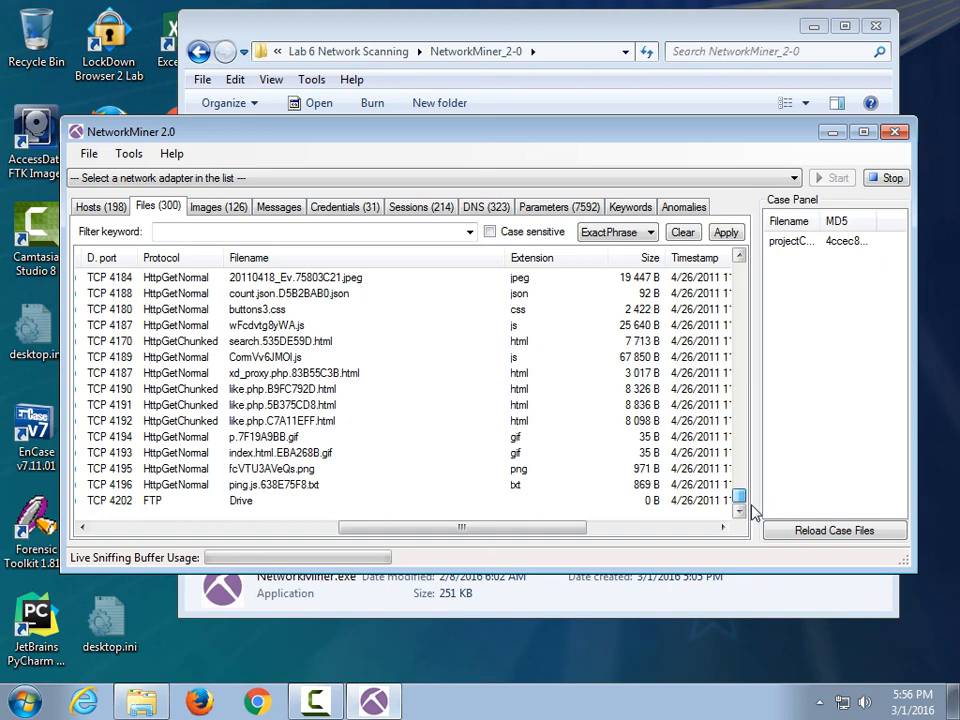
left_click_drag(753, 510, 523, 216)
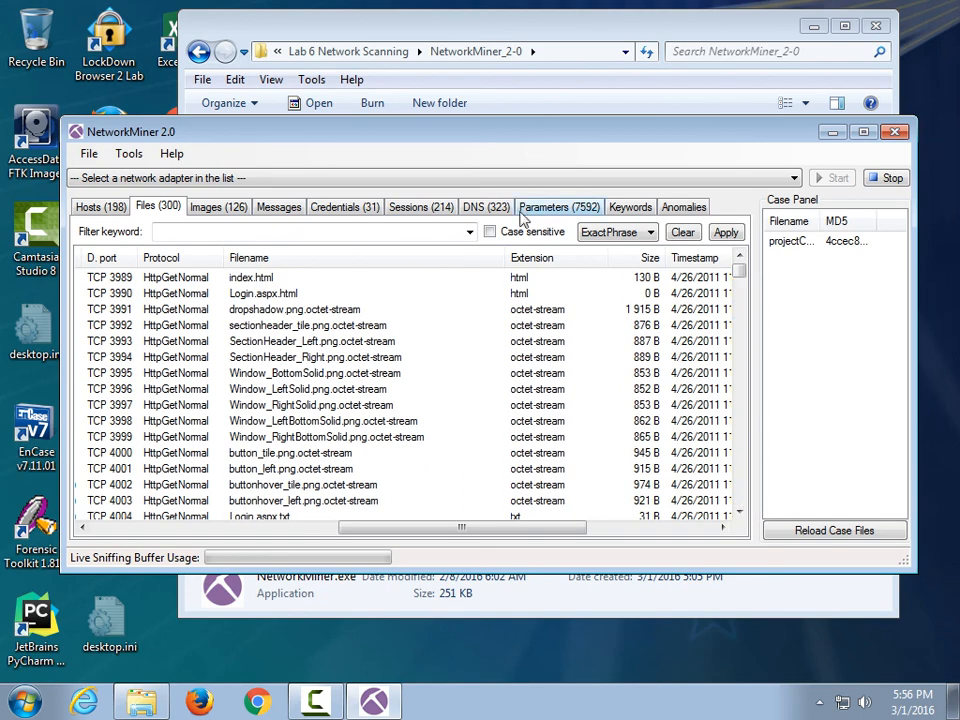
left_click(345, 205)
left_click(420, 207)
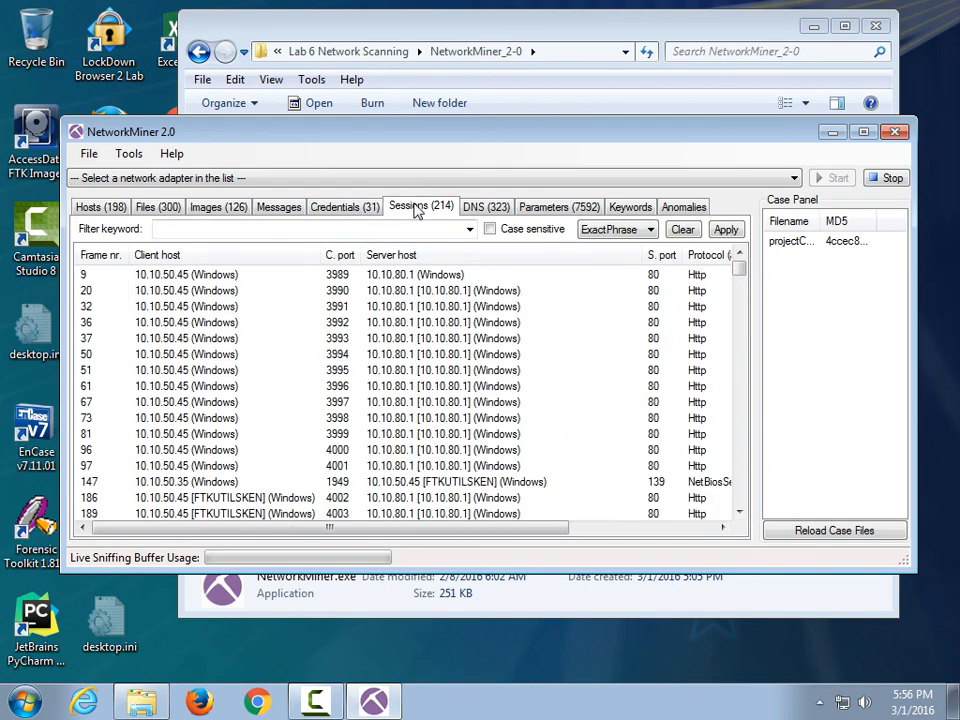
left_click(495, 207)
Show the captured hosts, expand host 168.215.74.5 to examine its MAC, hostname, OS and traffic details, and collapse it
left_click(110, 207)
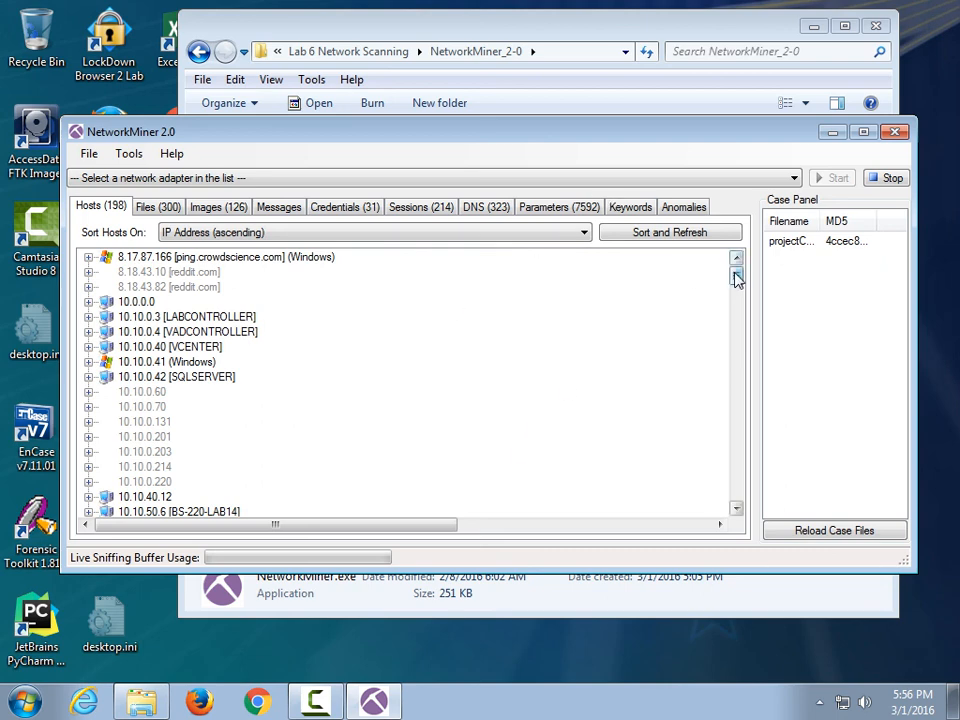
left_click_drag(735, 273, 737, 435)
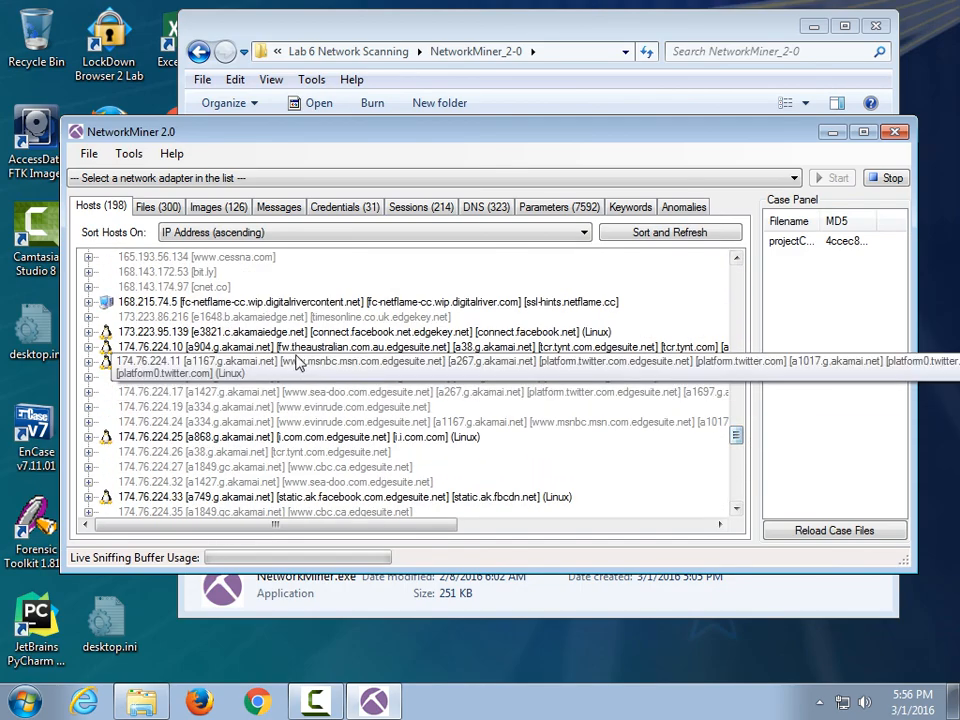
left_click(89, 301)
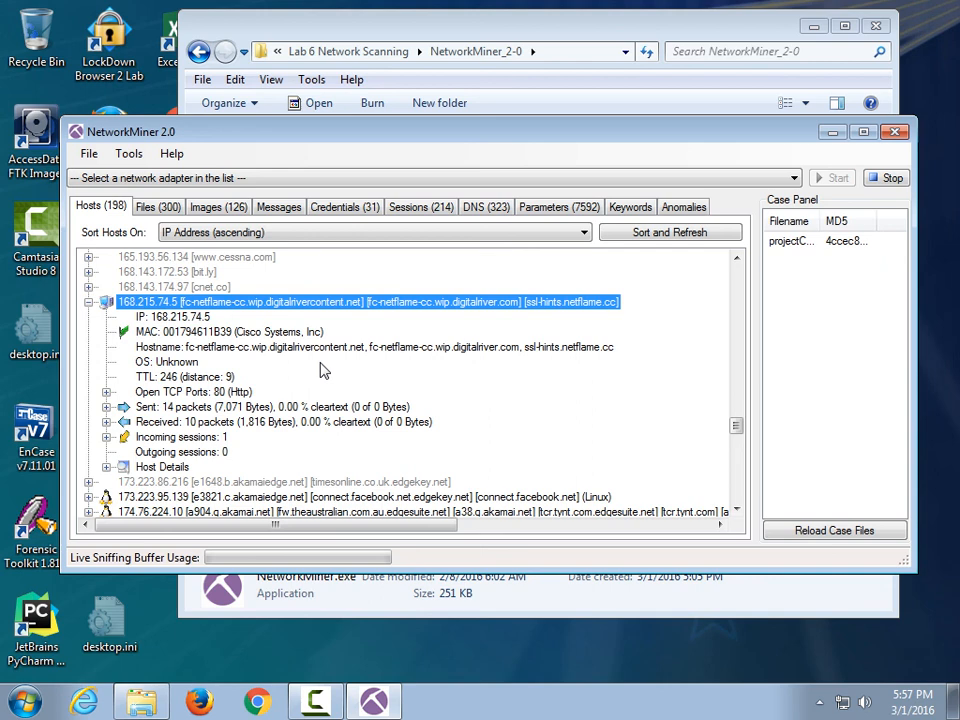
left_click(89, 303)
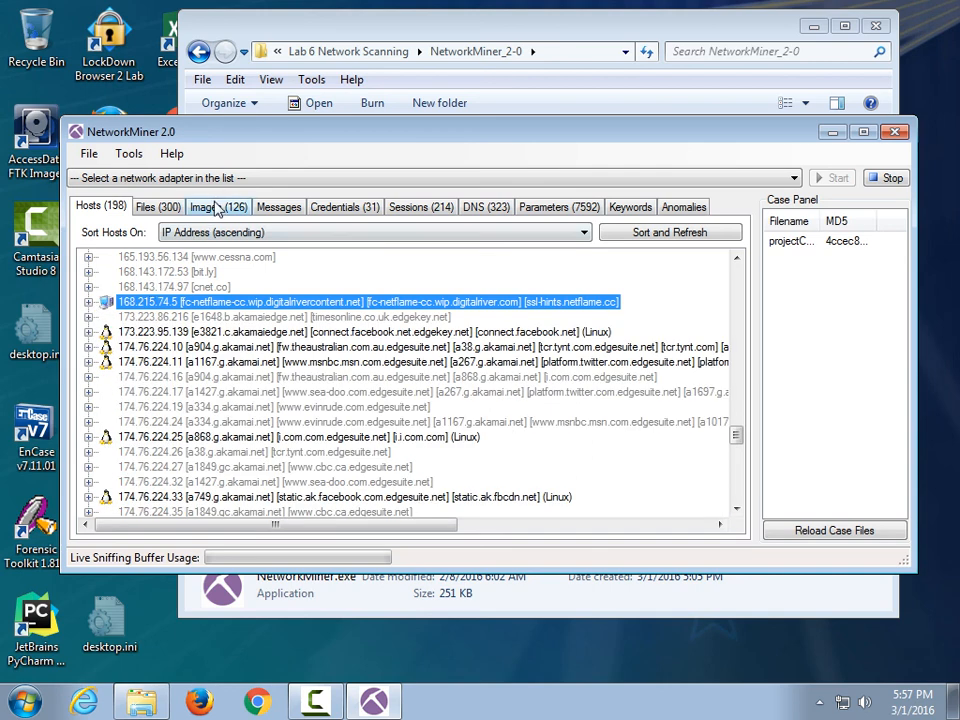
Go back to the captured credentials and select the FTP login to server 10.10.0.41 at the end of the list
left_click(244, 207)
left_click(153, 207)
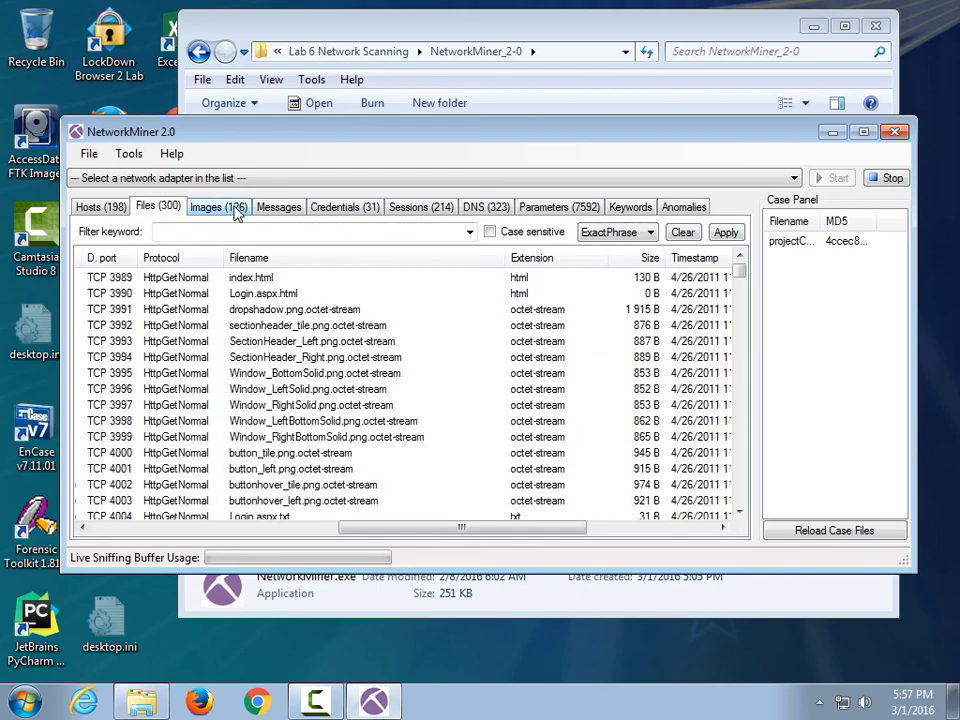
left_click(336, 208)
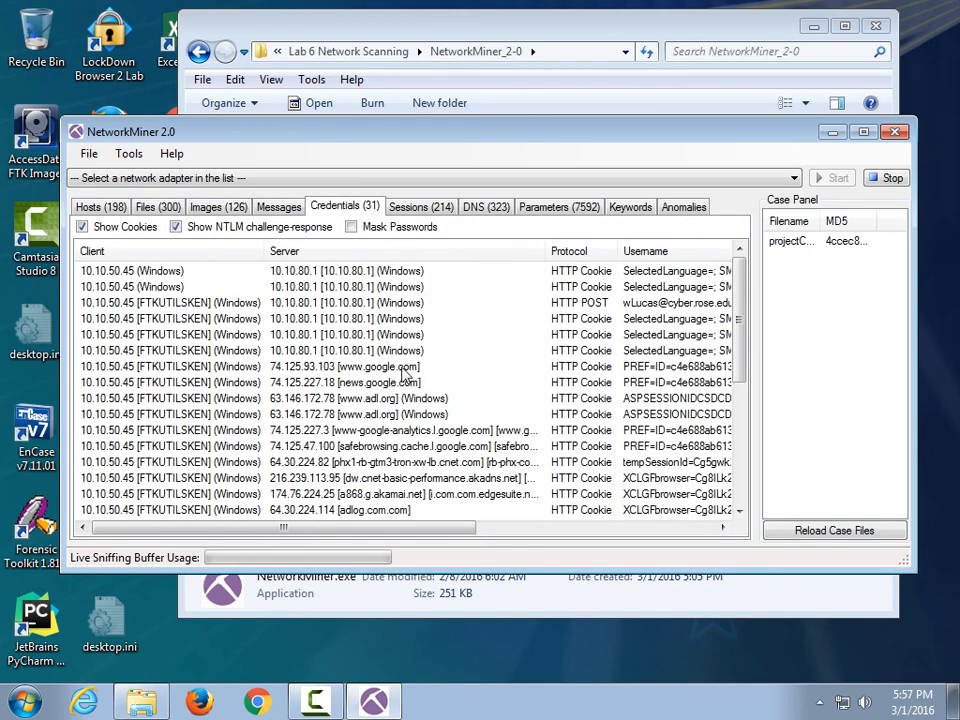
left_click_drag(745, 325, 737, 485)
left_click(240, 515)
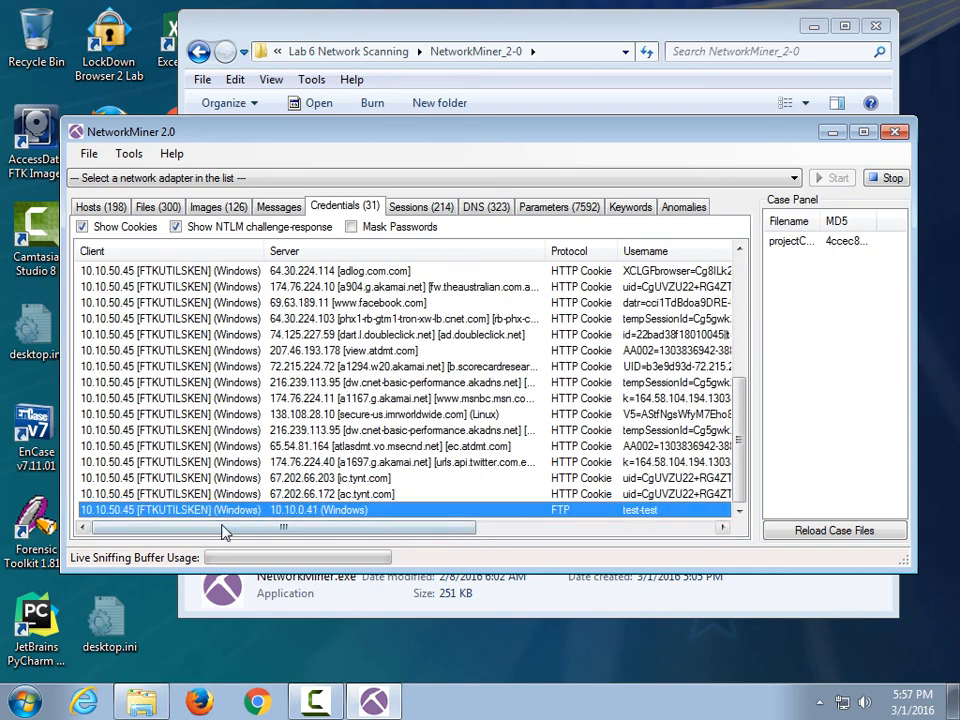
mouse_move(220, 530)
left_mouse_down()
mouse_move(540, 540)
mouse_move(210, 544)
left_mouse_up()
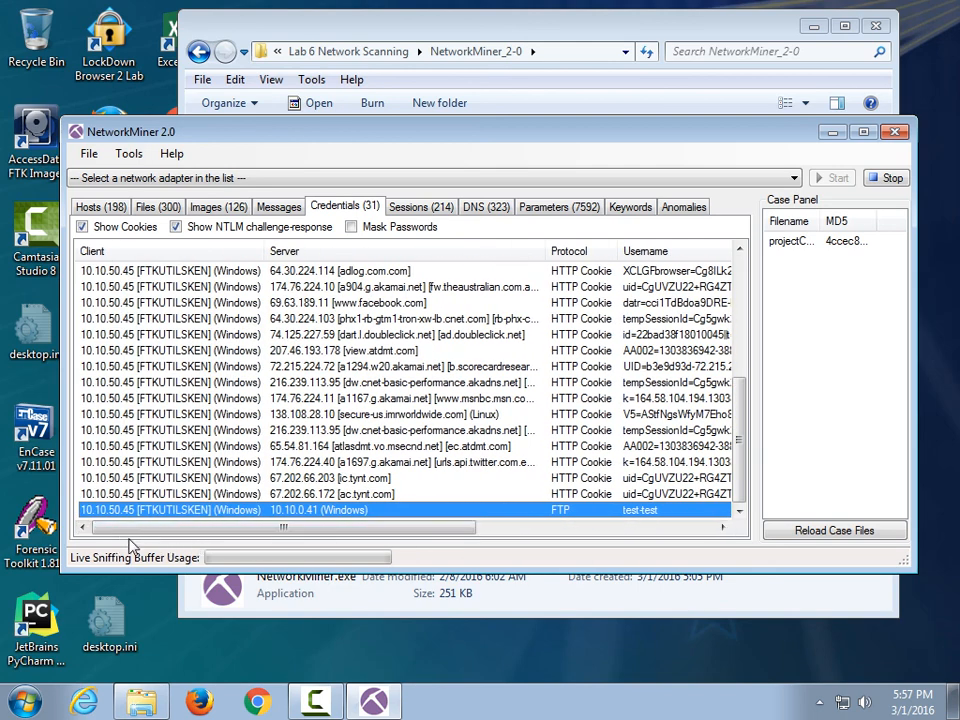
left_click(158, 206)
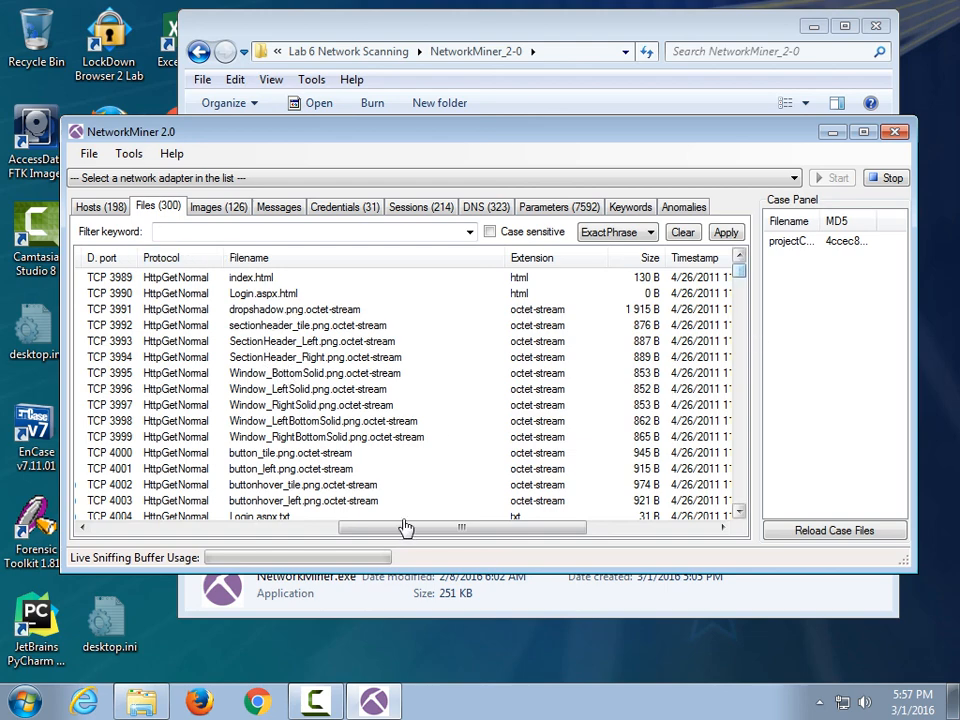
left_click_drag(400, 527, 110, 555)
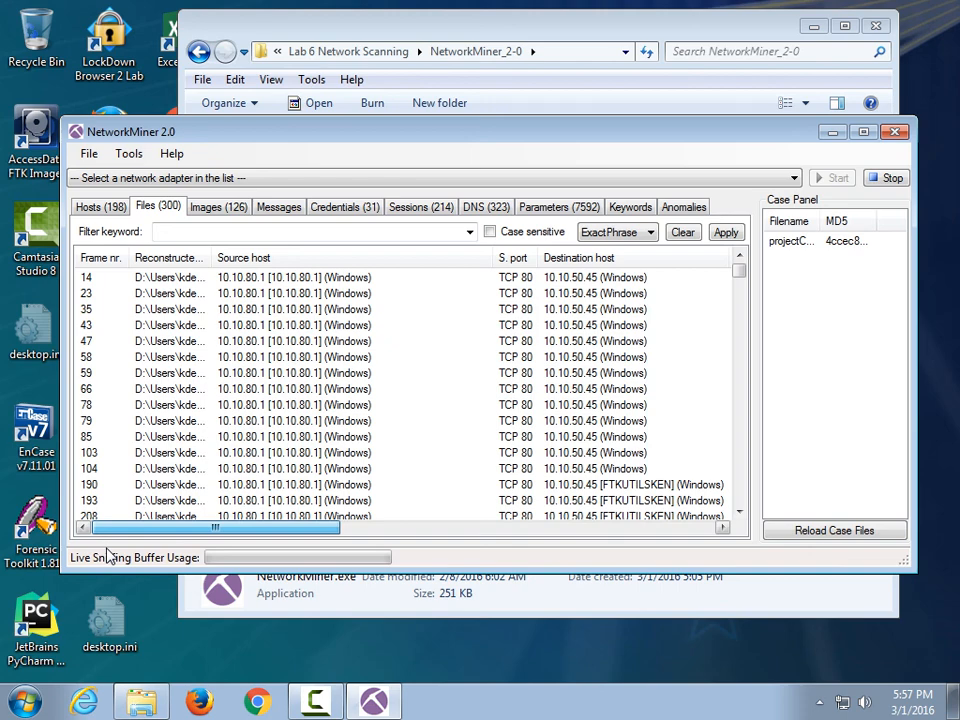
left_click_drag(739, 268, 739, 500)
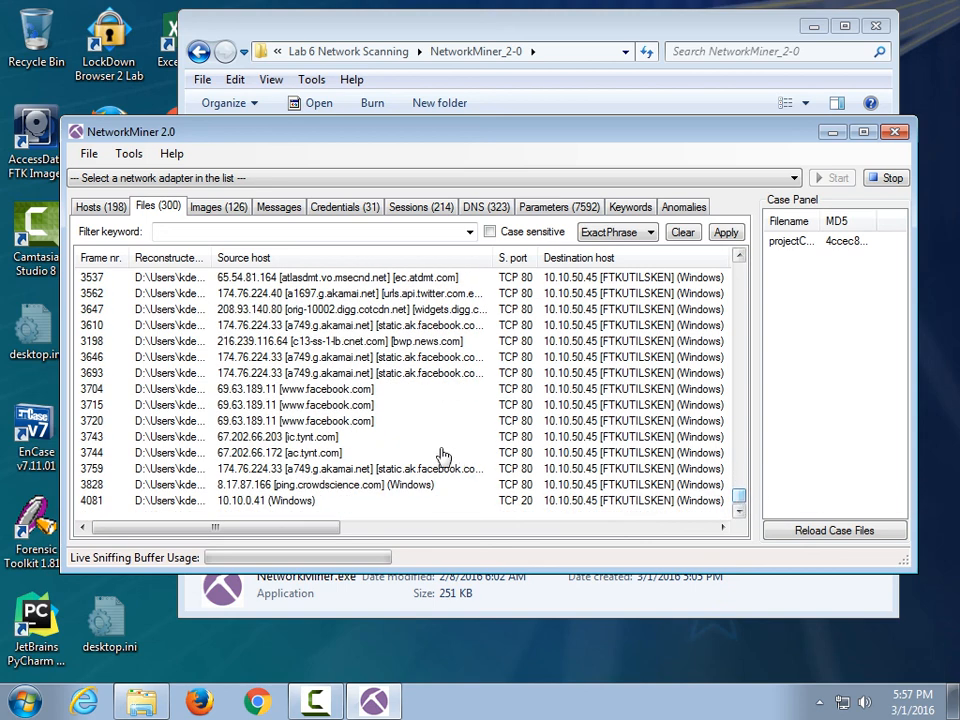
left_click(309, 378)
left_click(278, 390)
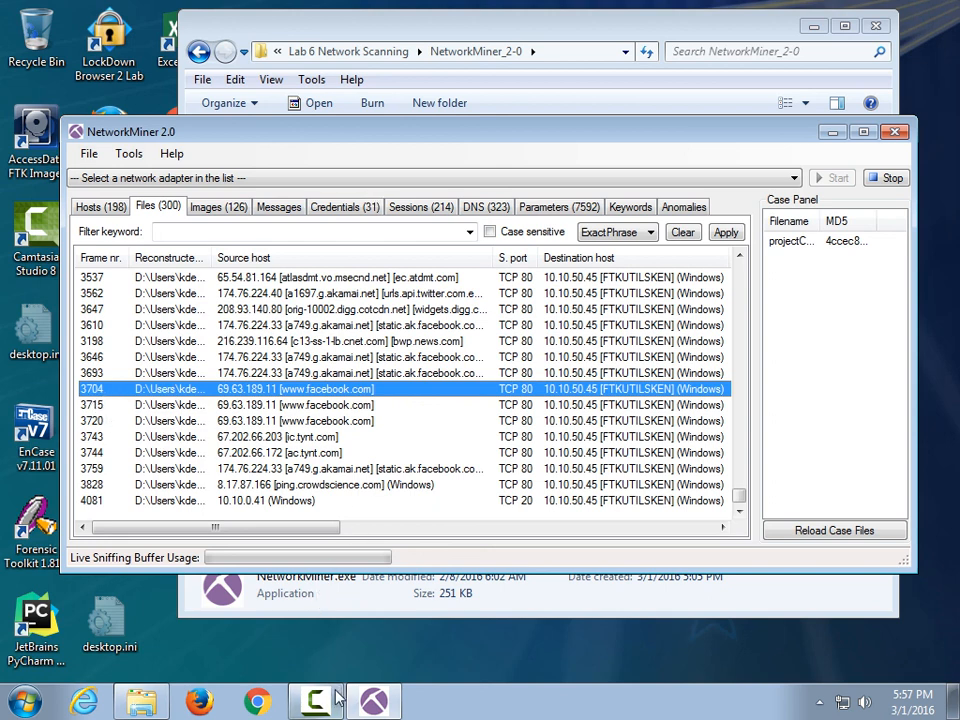
Switch to the file explorer and open projectCap.pcap from the Fall 2015 for Demo folder in Wireshark
left_click(147, 702)
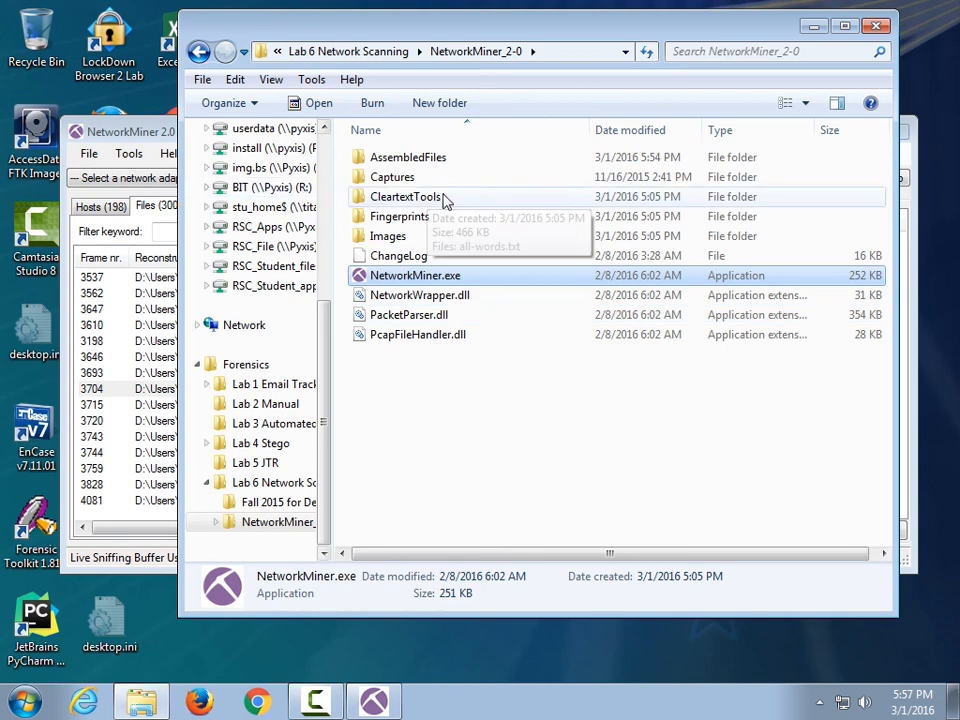
left_click(199, 52)
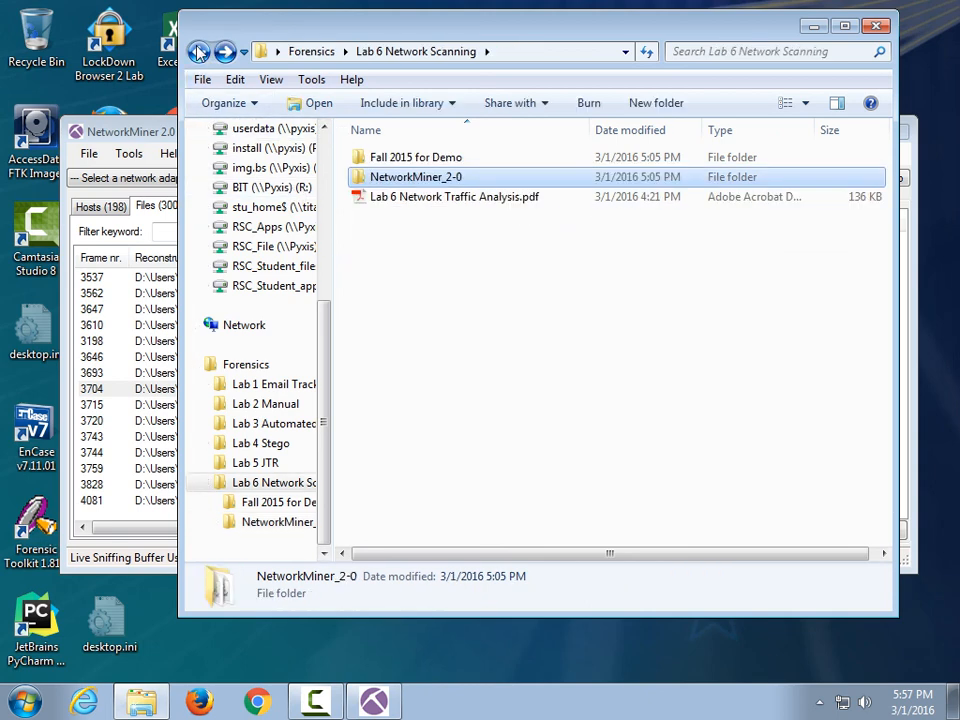
double_click(378, 157)
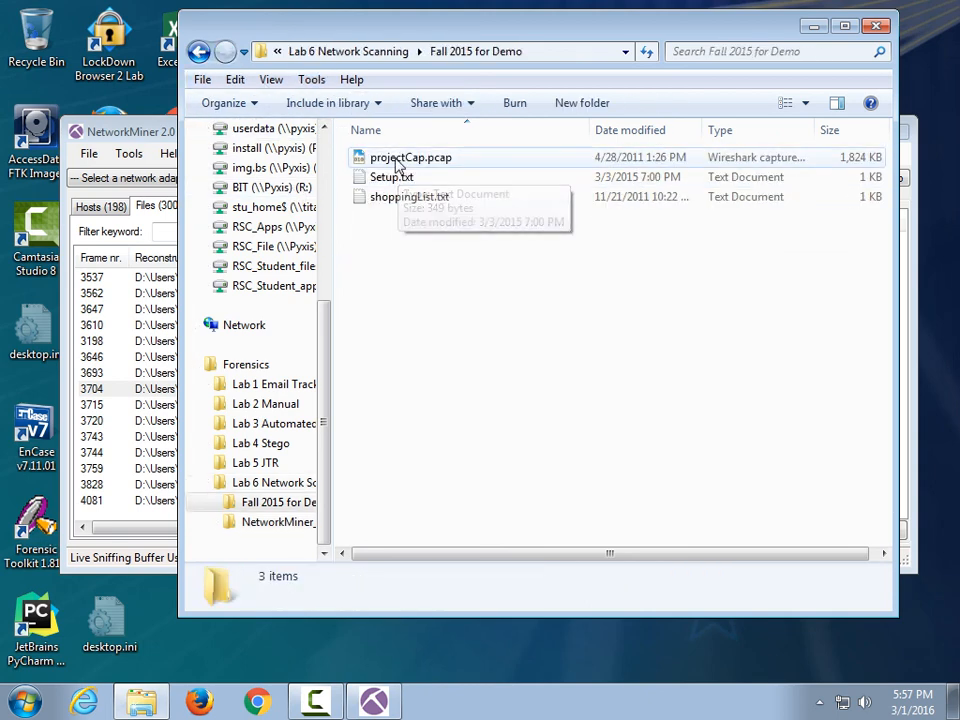
double_click(400, 158)
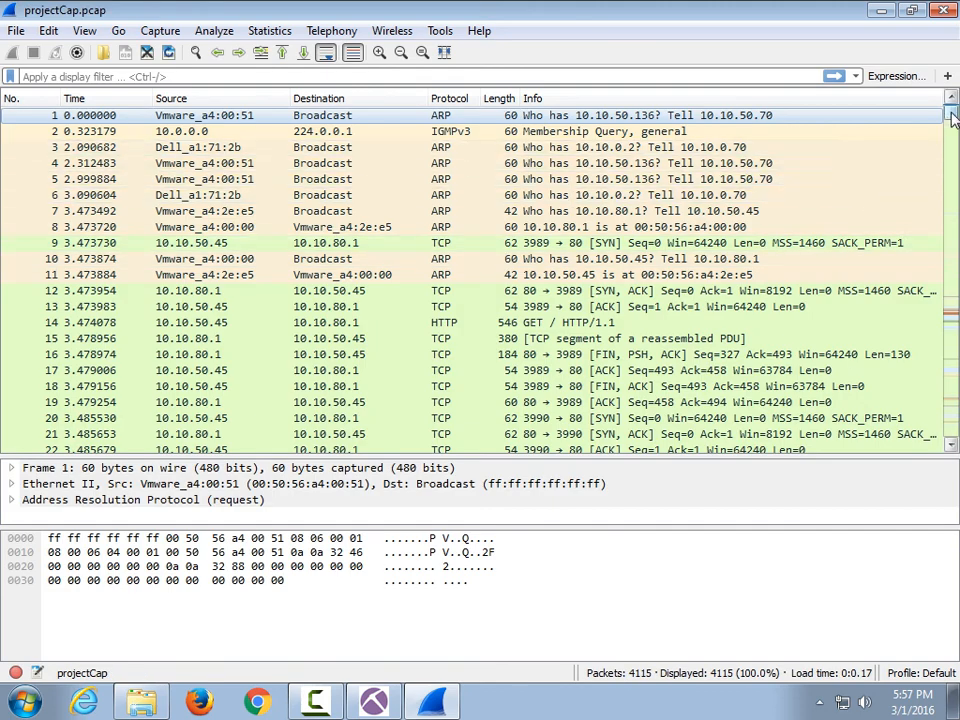
Find and select packet 3704, the HTTP GET request to 69.63.189.11, in the capture
left_click_drag(952, 118, 952, 401)
left_click(72, 277)
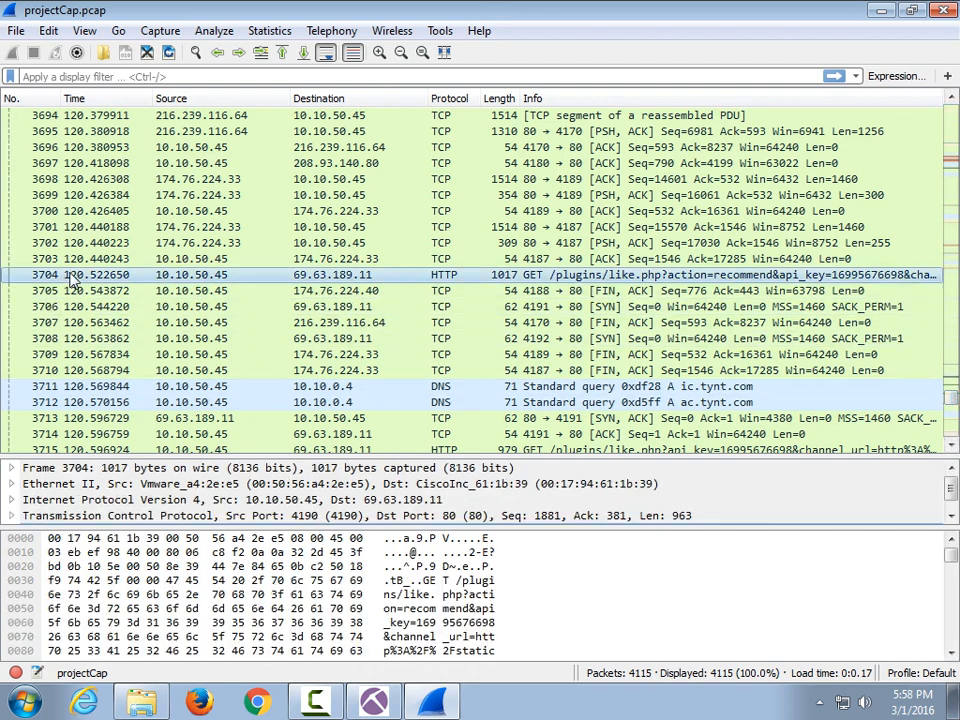
scroll(197, 447, "down", 1)
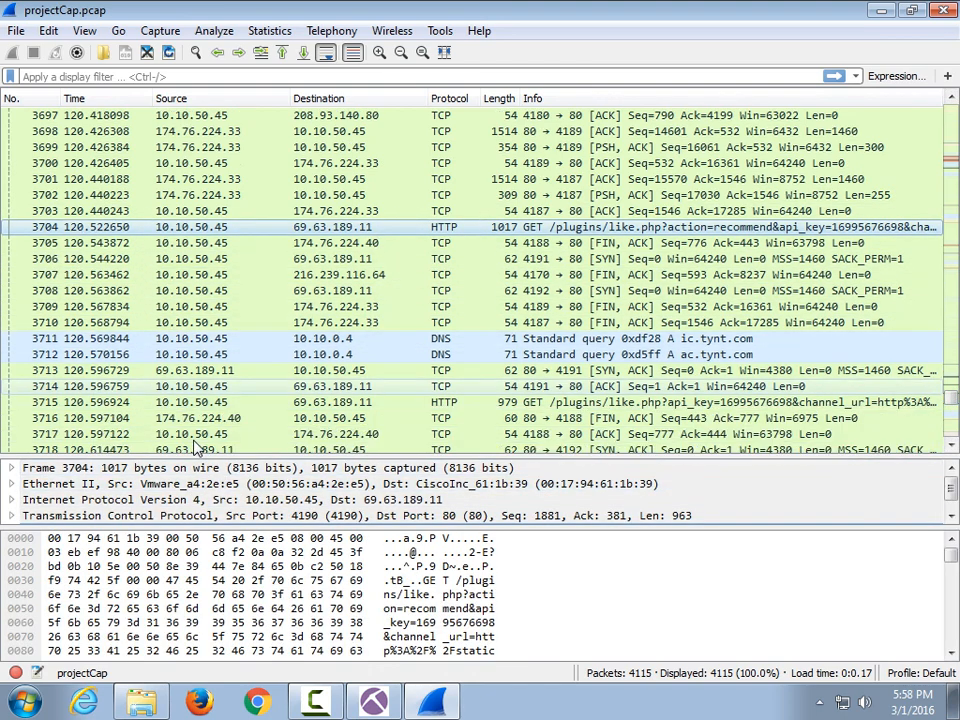
scroll(124, 500, "down", 1)
Expand packet 3704's Hypertext Transfer Protocol details, enlarge the details area, and select the Host field
left_click(124, 515)
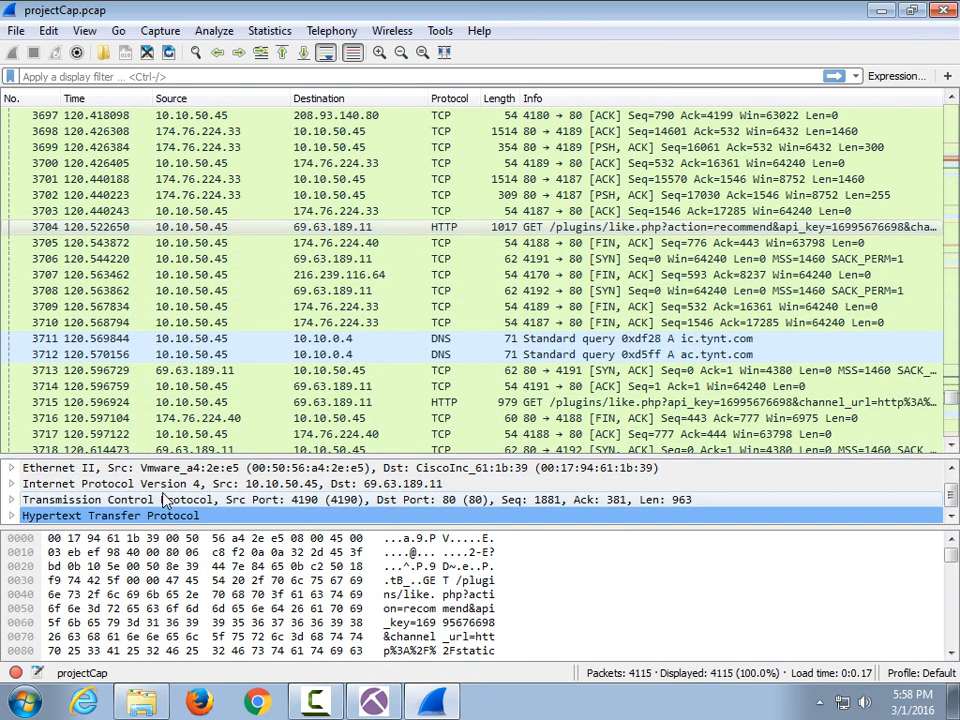
left_click(13, 516)
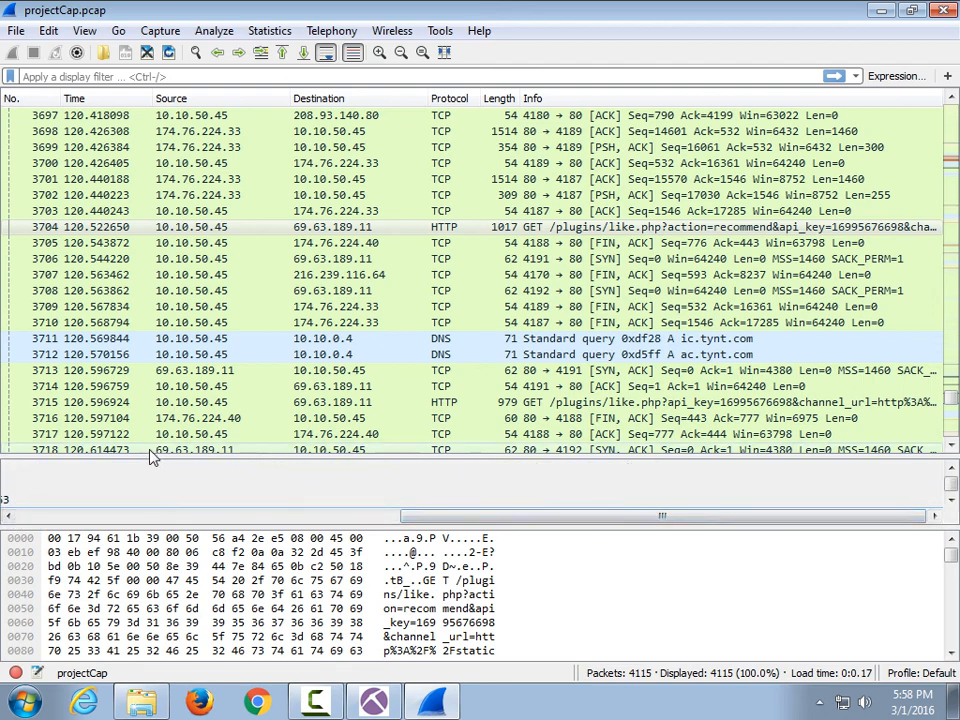
left_click_drag(152, 456, 150, 340)
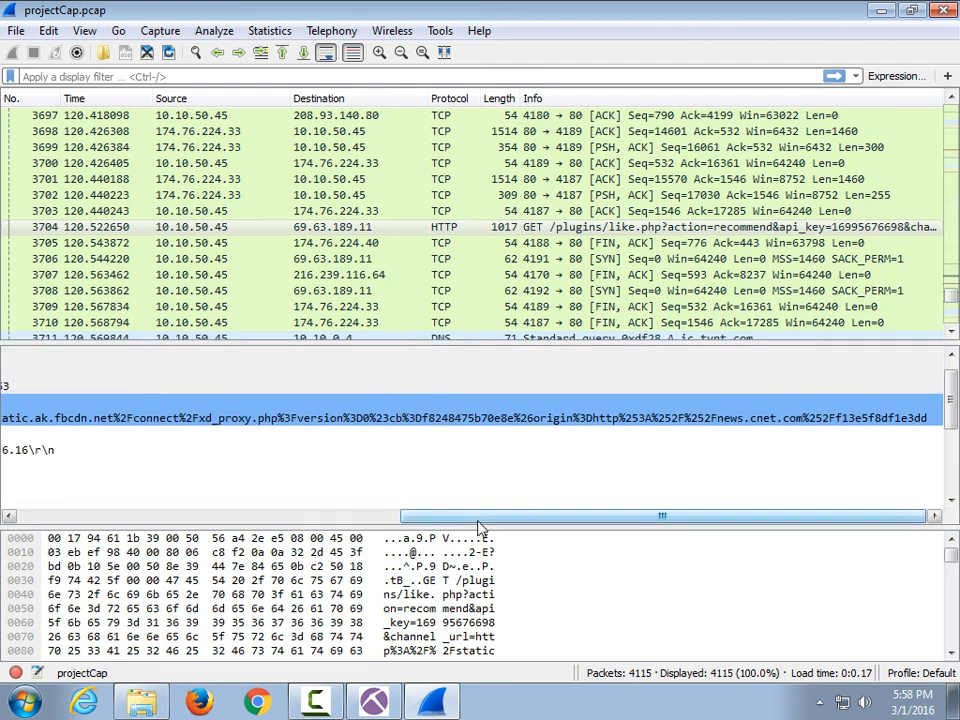
left_click_drag(479, 521, 5, 558)
left_click(110, 436)
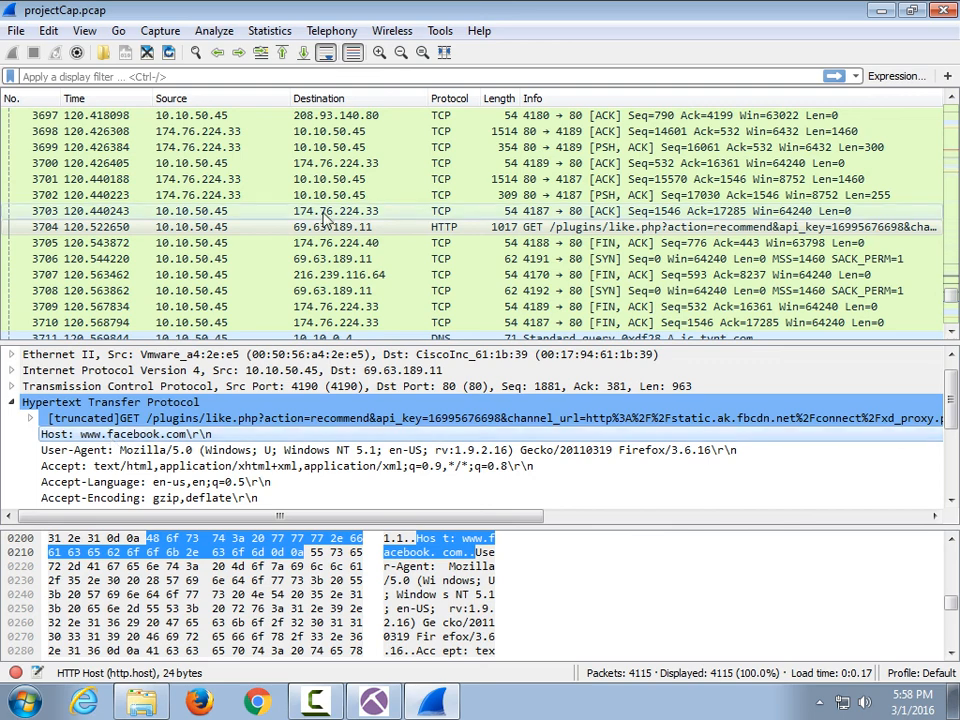
Switch to NetworkMiner and review the extracted image thumbnails, the messages and the captured credentials
left_click(396, 706)
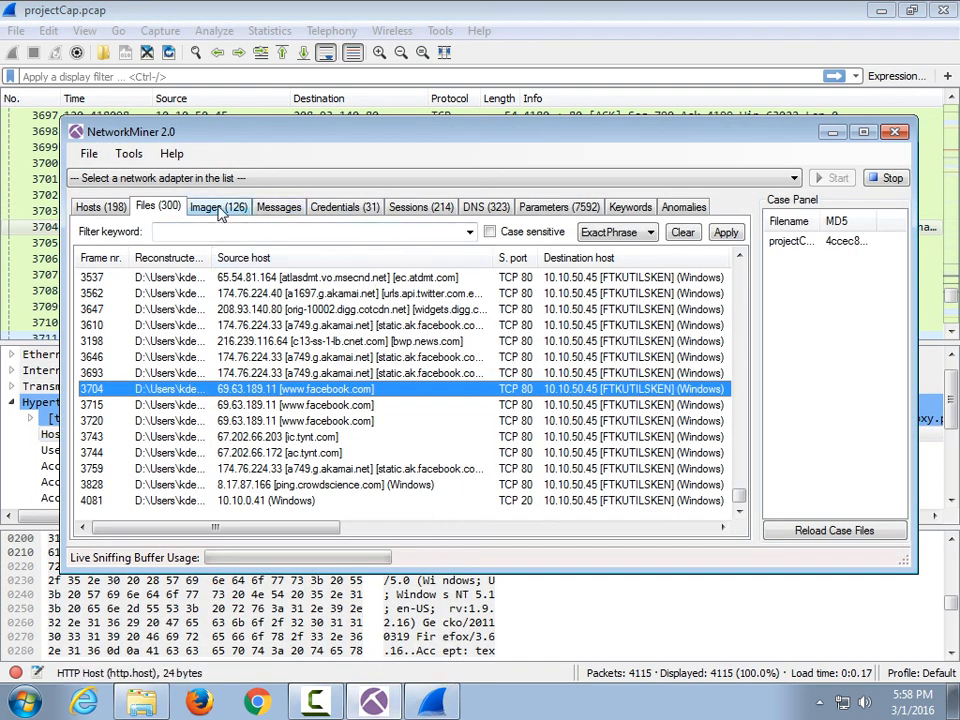
left_click(220, 210)
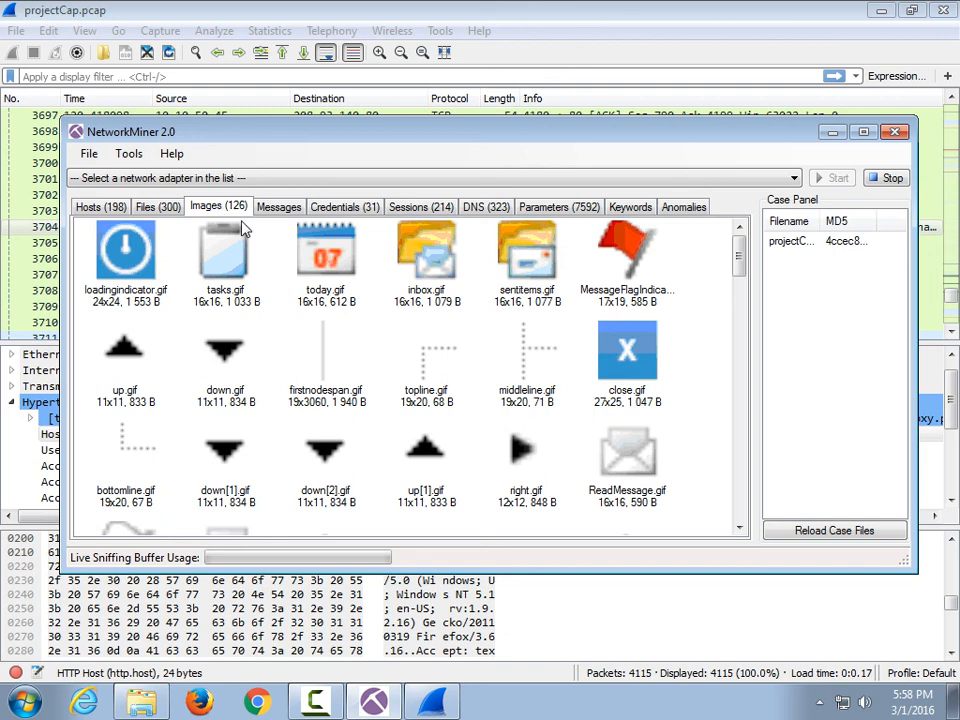
mouse_move(622, 374)
left_click(88, 155)
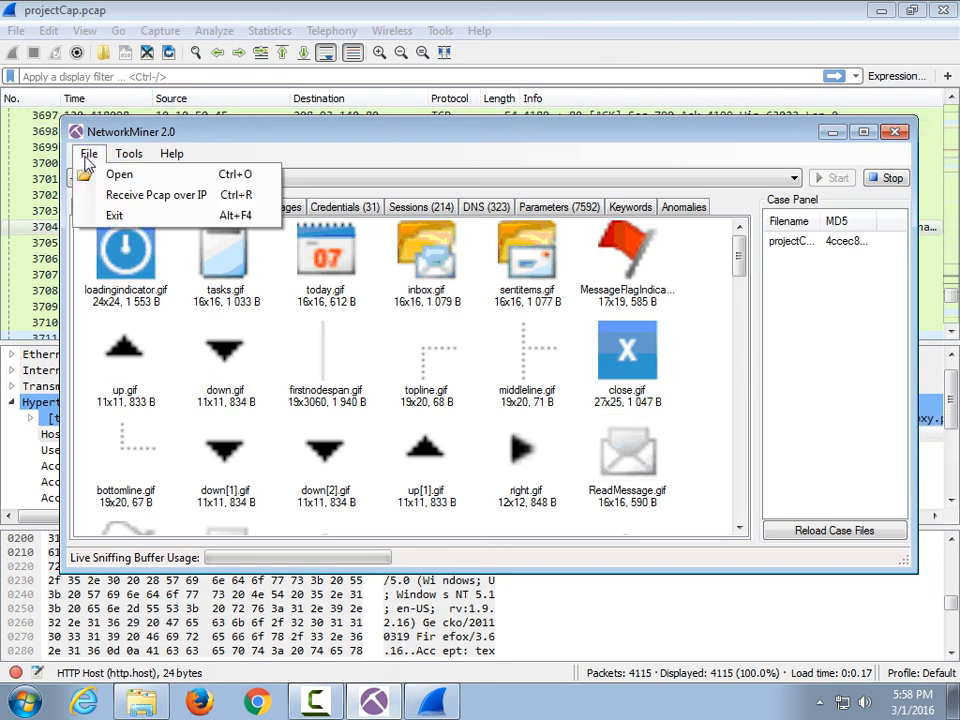
mouse_move(124, 154)
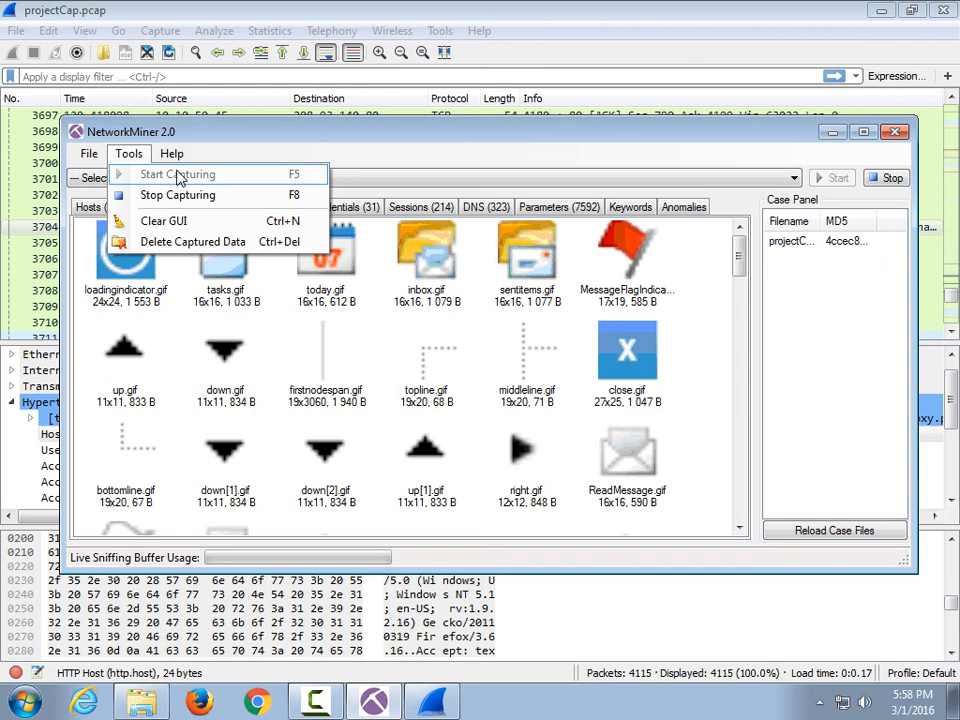
left_click(240, 134)
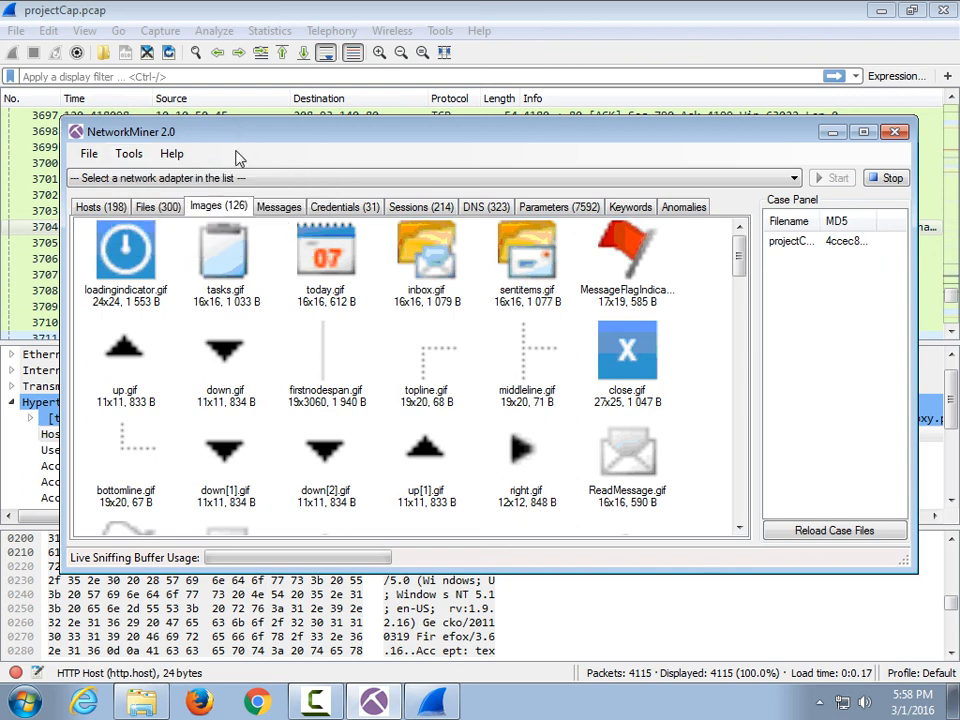
left_click(276, 208)
left_click(325, 210)
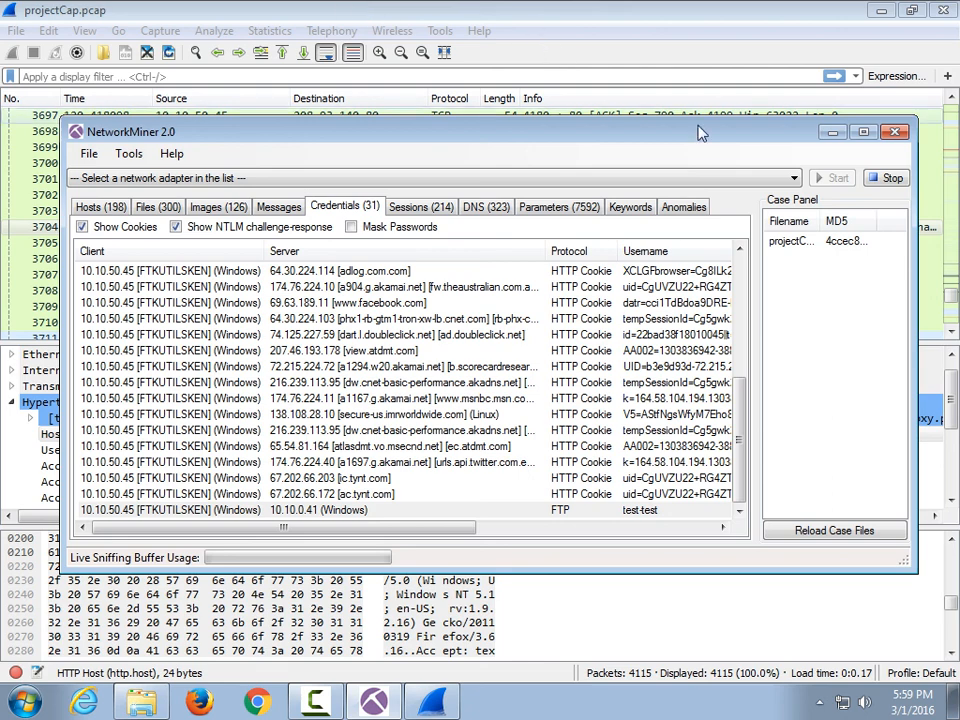
Close NetworkMiner and the projectCap.pcap capture in Wireshark
left_click(897, 133)
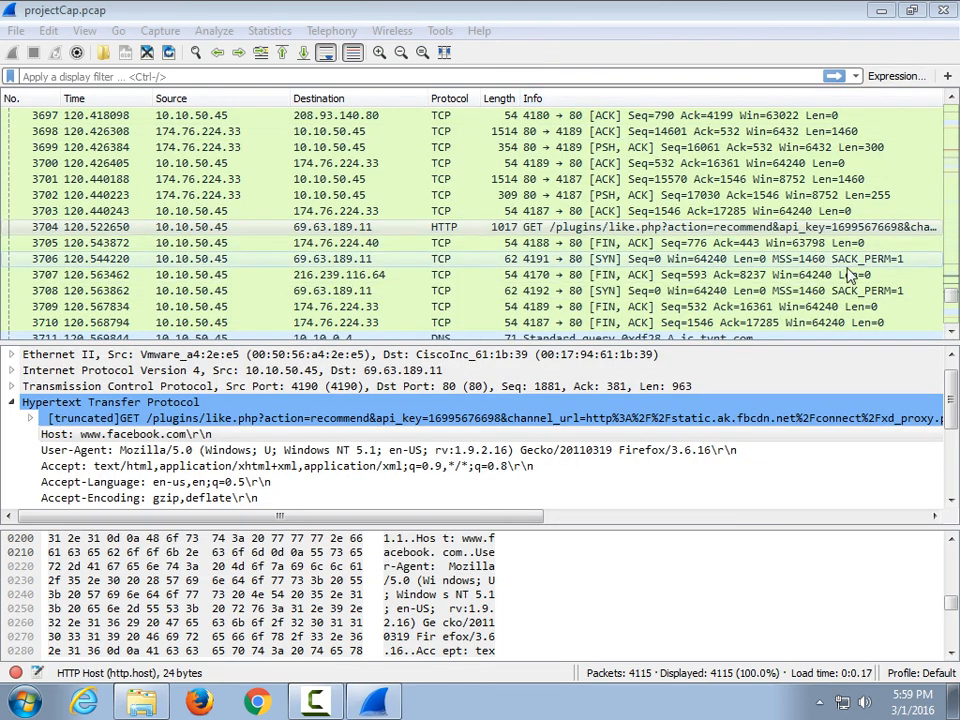
left_click_drag(952, 298, 952, 137)
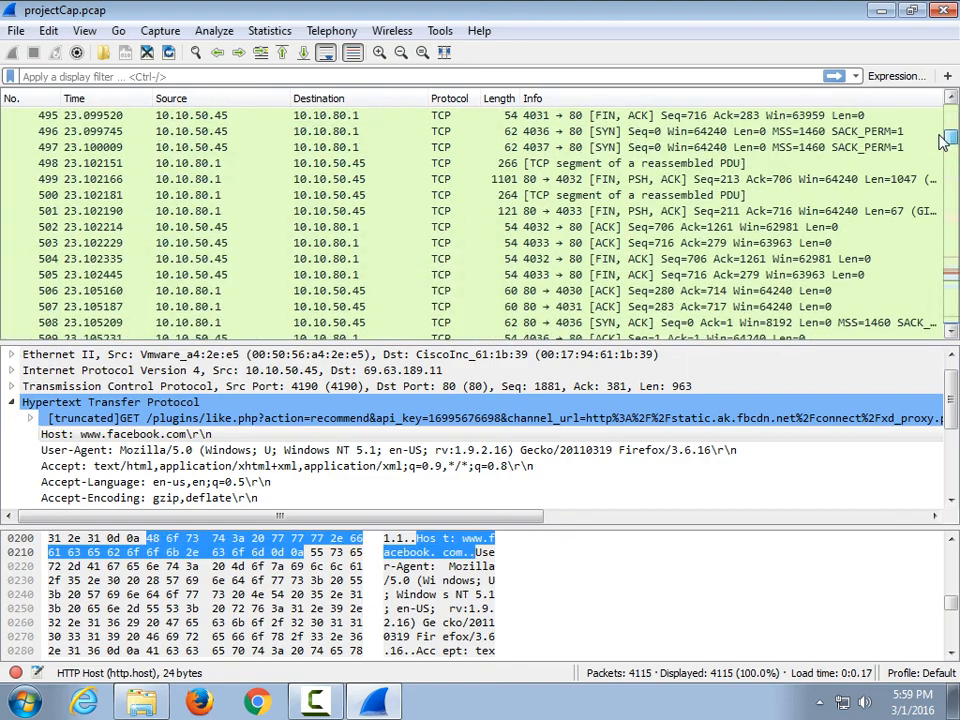
left_click(943, 10)
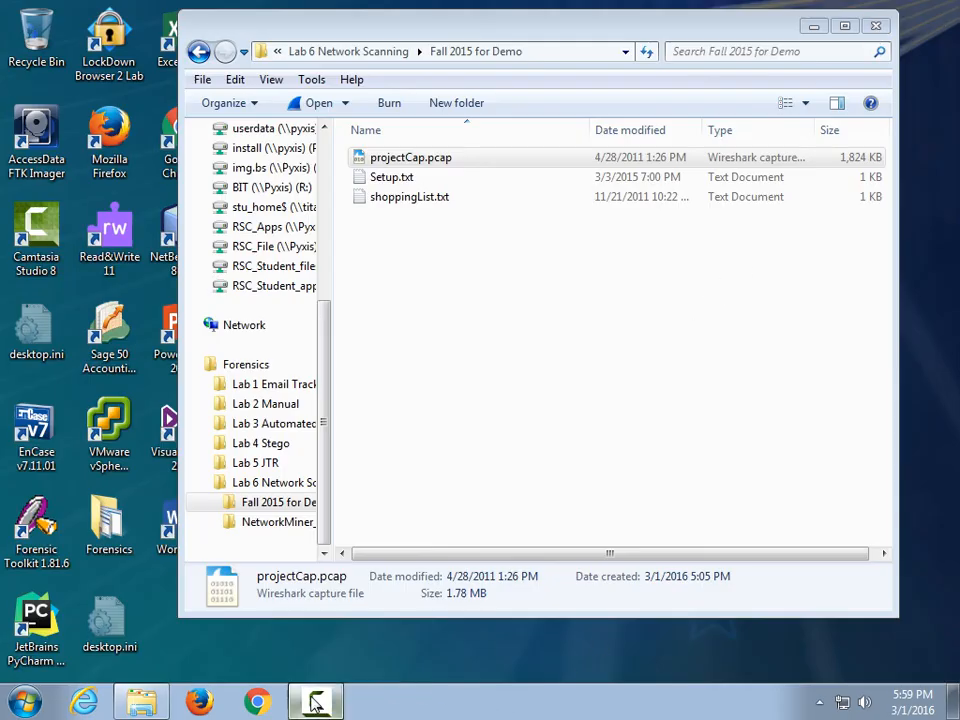
left_click(315, 700)
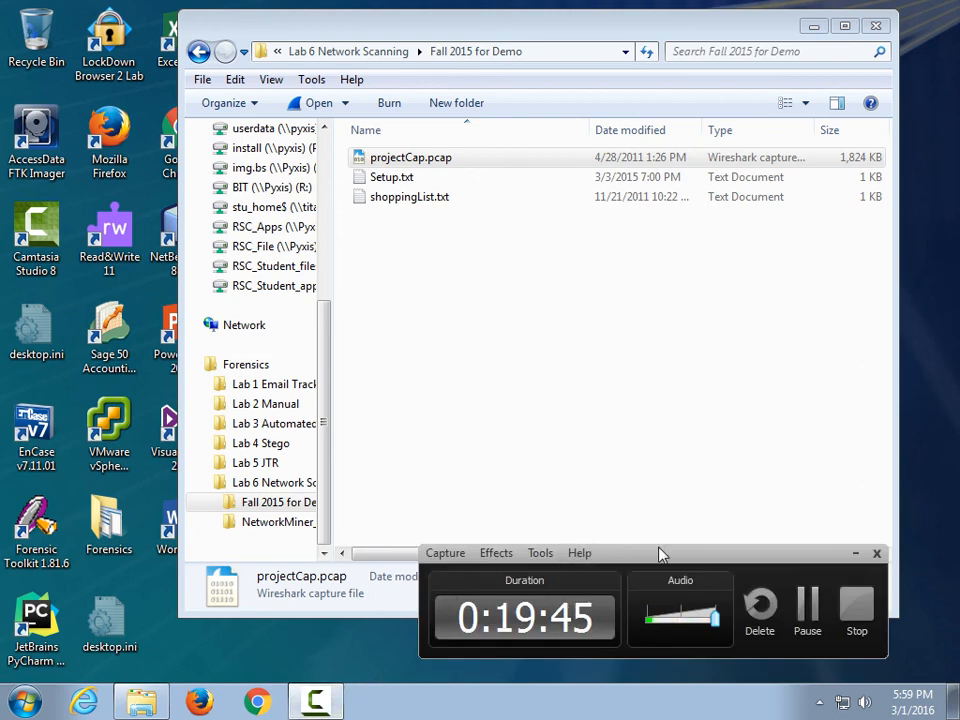